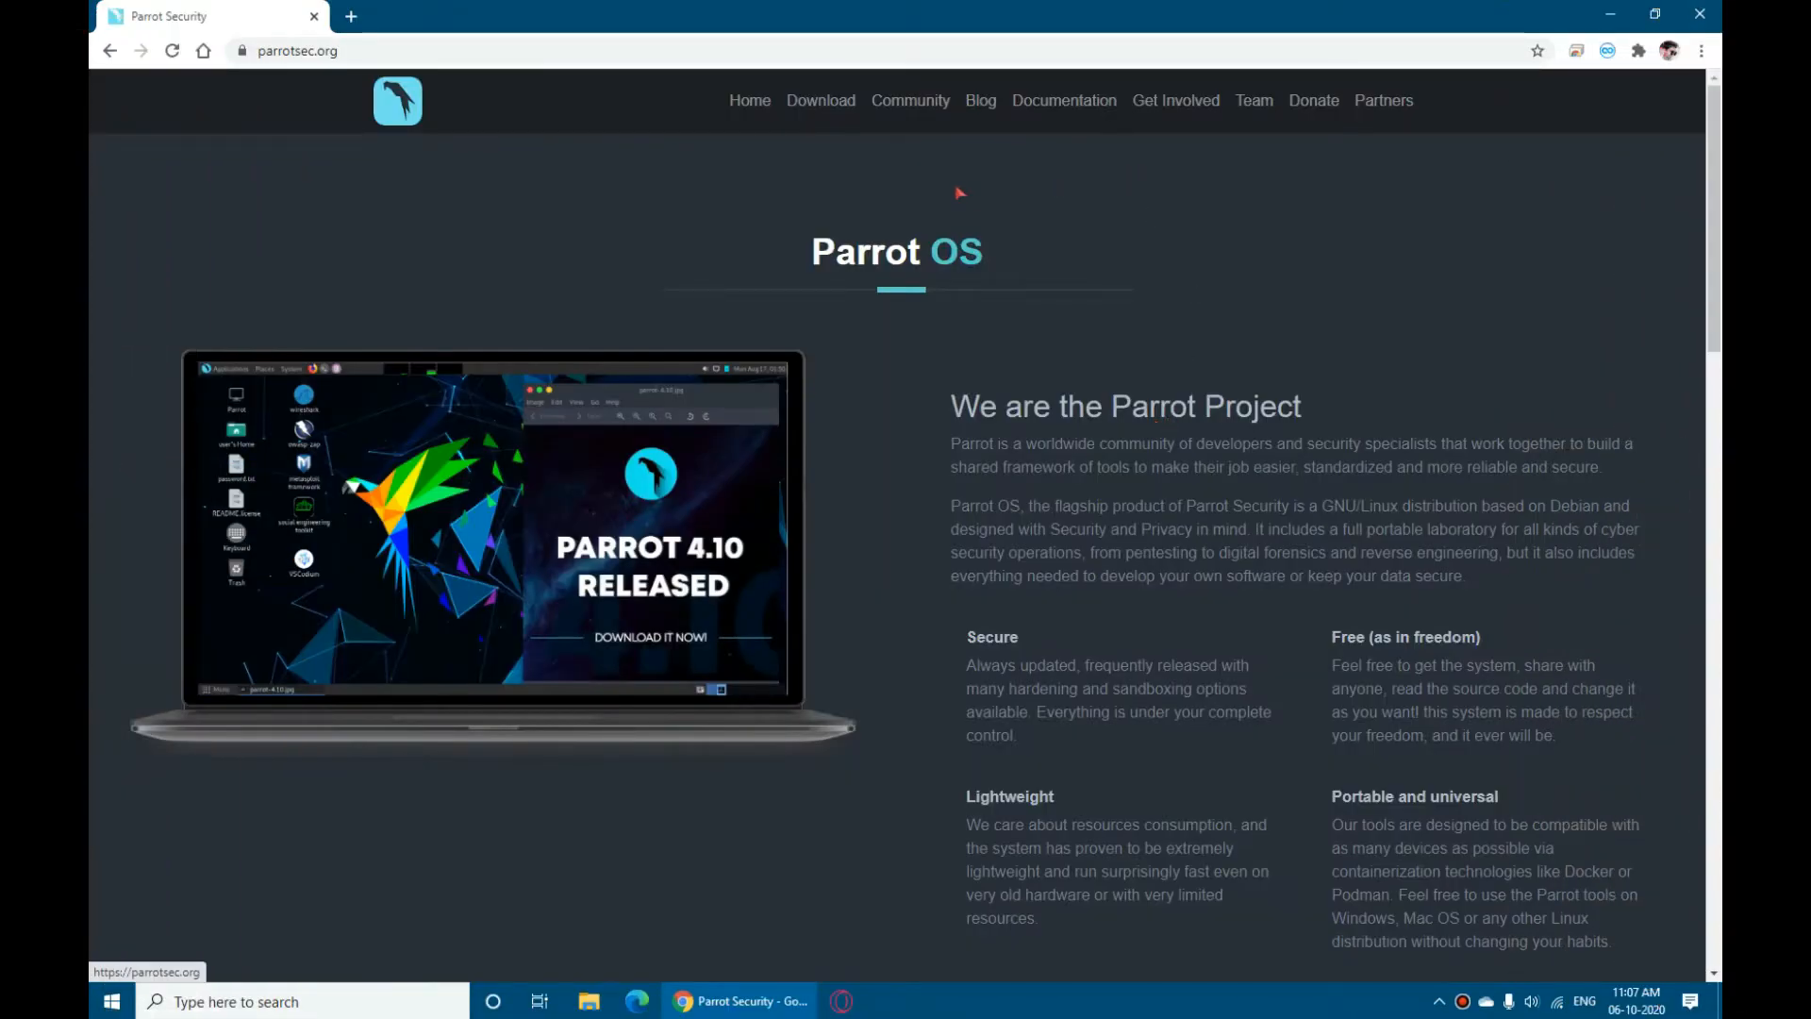
Open the ParrotOS 4.10 download page and try a direct download of the Parrot Home MATE ISO.
{"action": "left_click", "coordinate": [820, 107]}
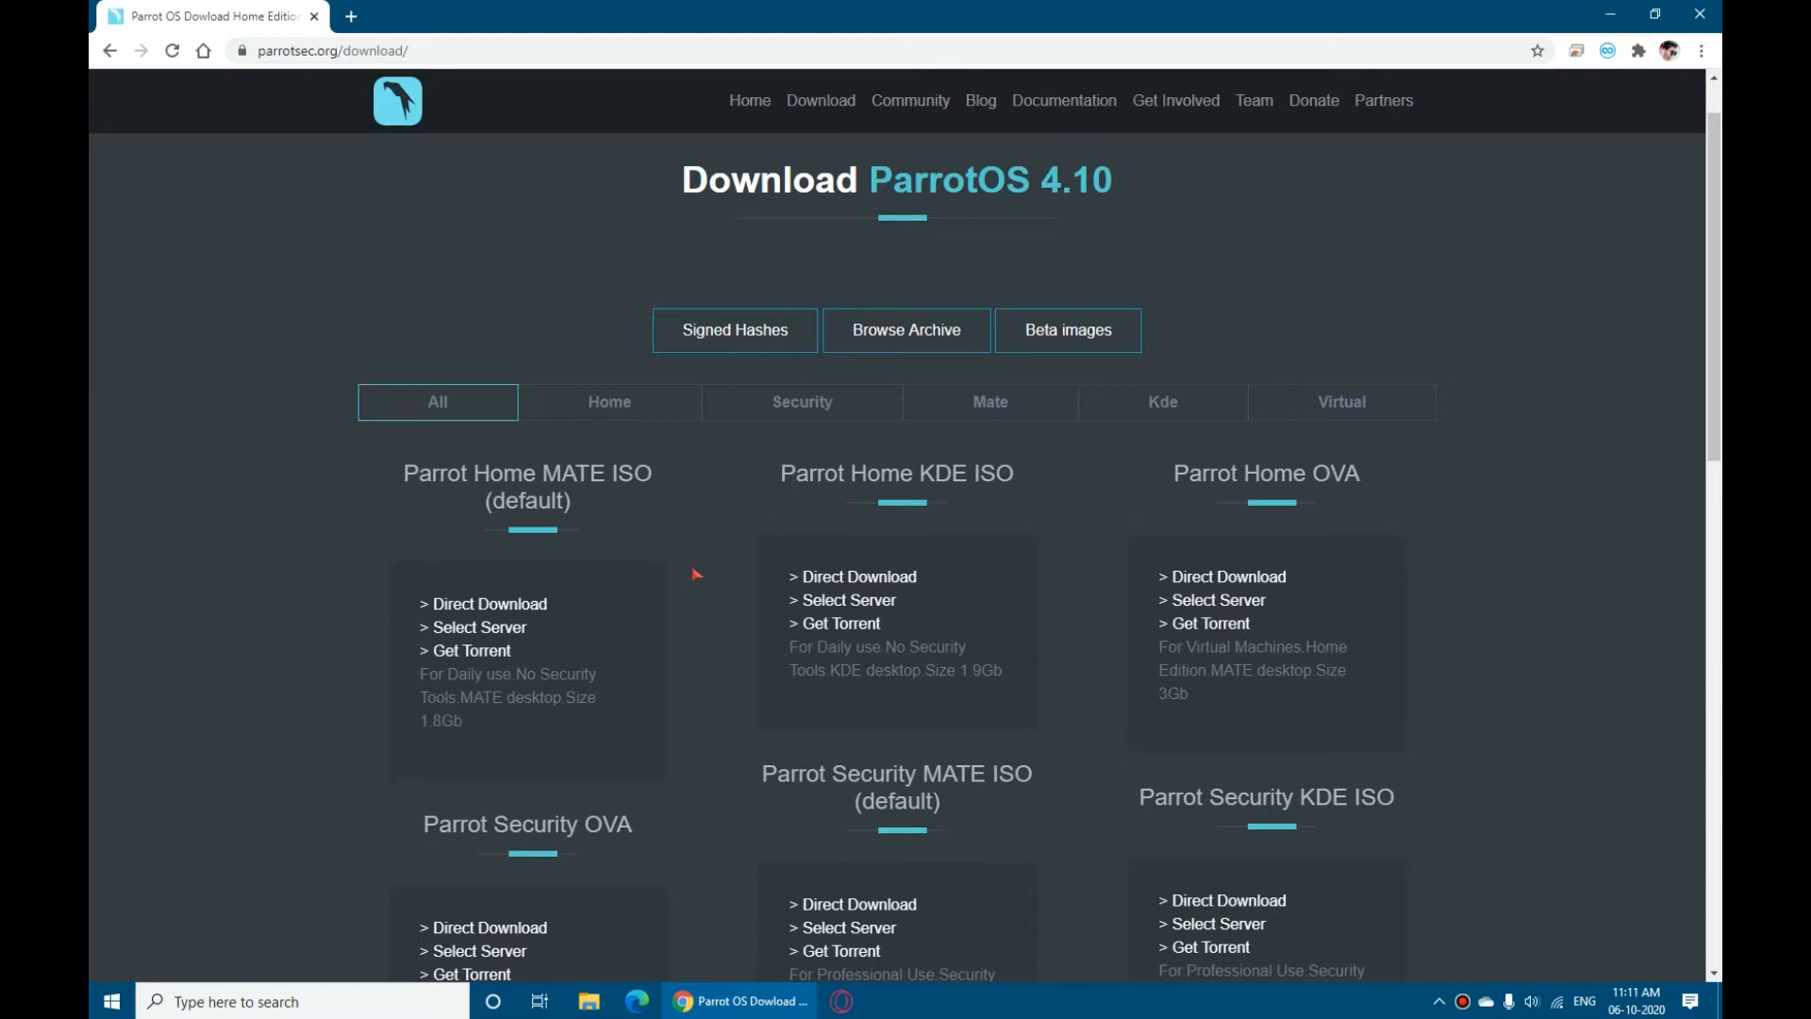
{"action": "scroll", "coordinate": [692, 571], "scroll_direction": "down", "scroll_amount": 3}
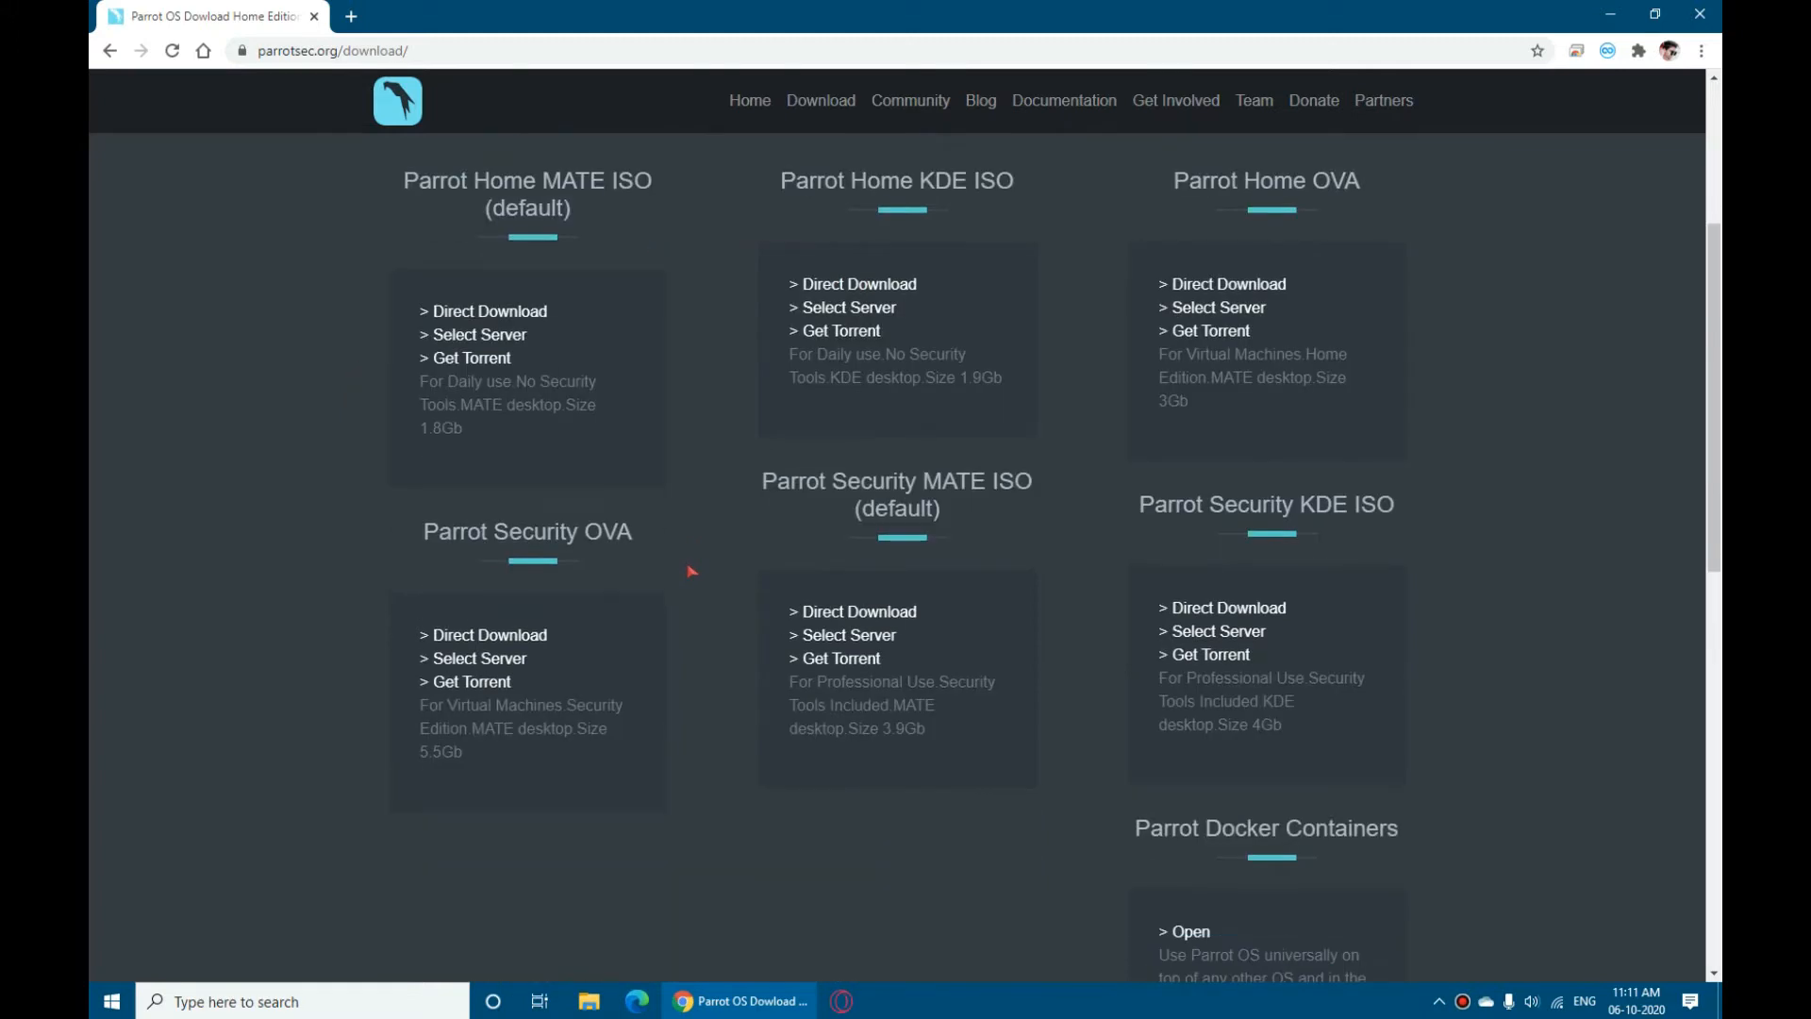
{"action": "left_click", "coordinate": [517, 312]}
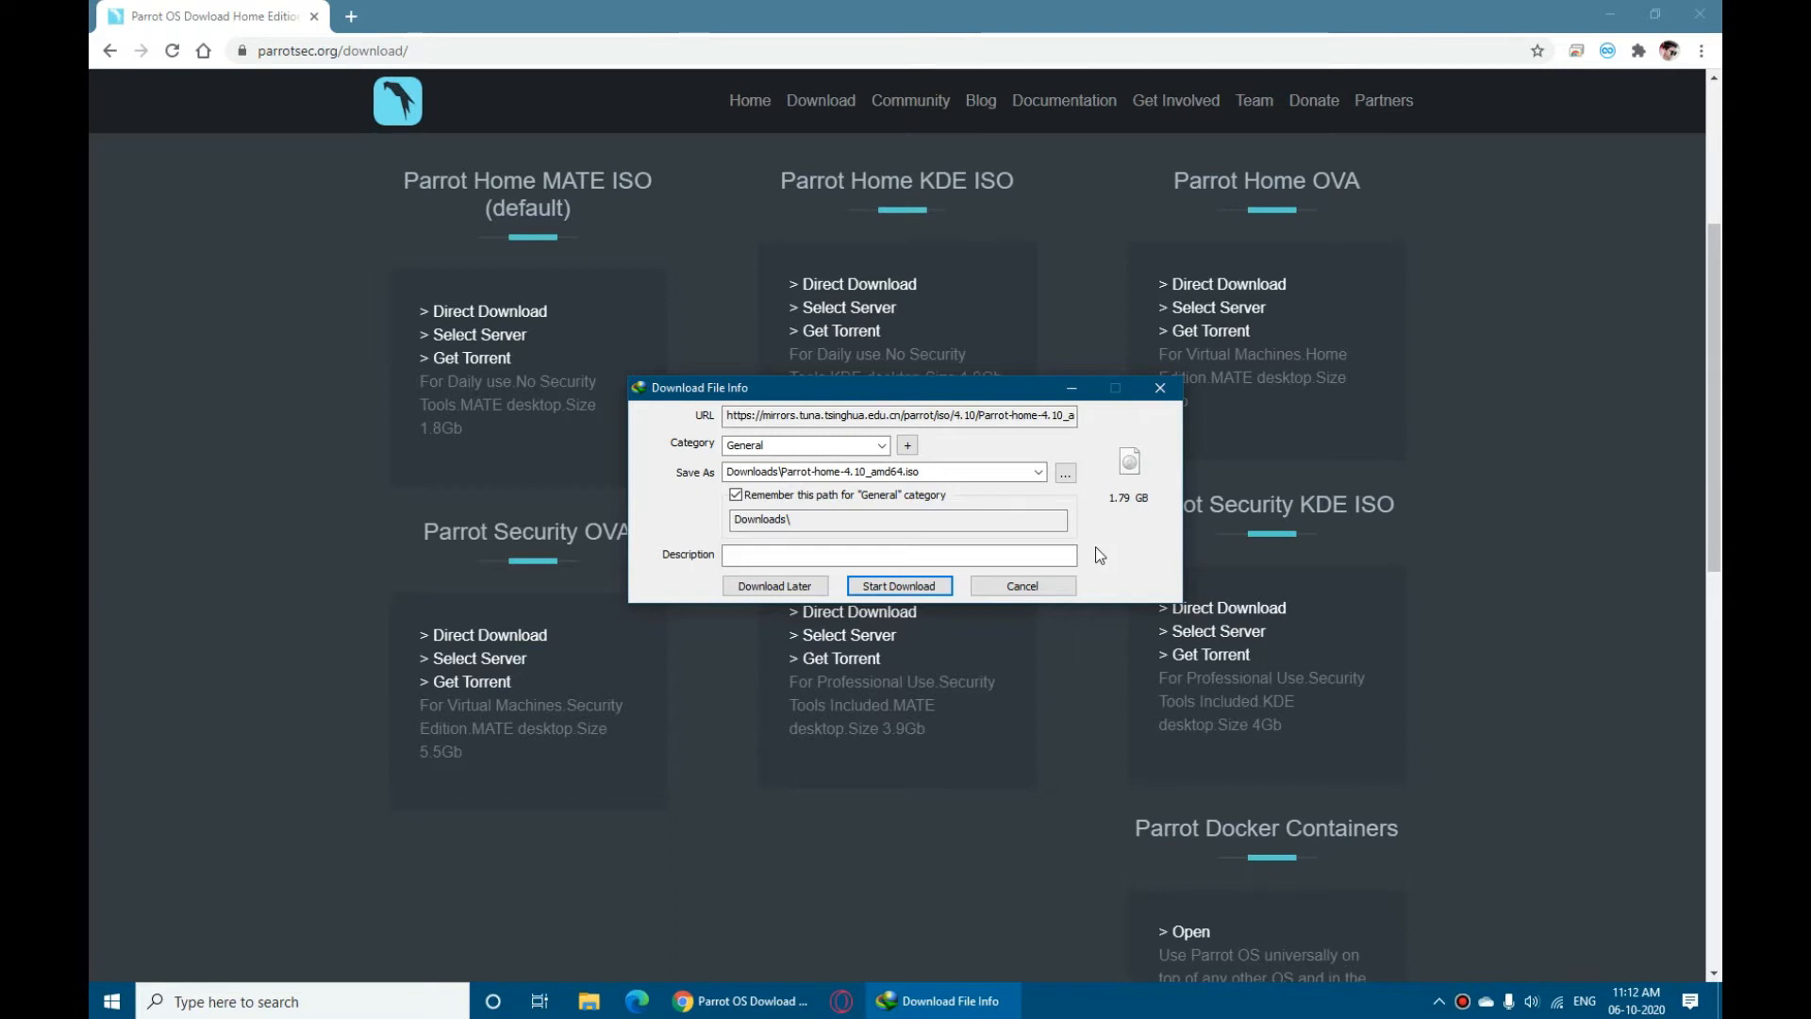
{"action": "left_click", "coordinate": [1049, 587]}
{"action": "scroll", "coordinate": [1065, 456], "scroll_direction": "up", "scroll_amount": 3}
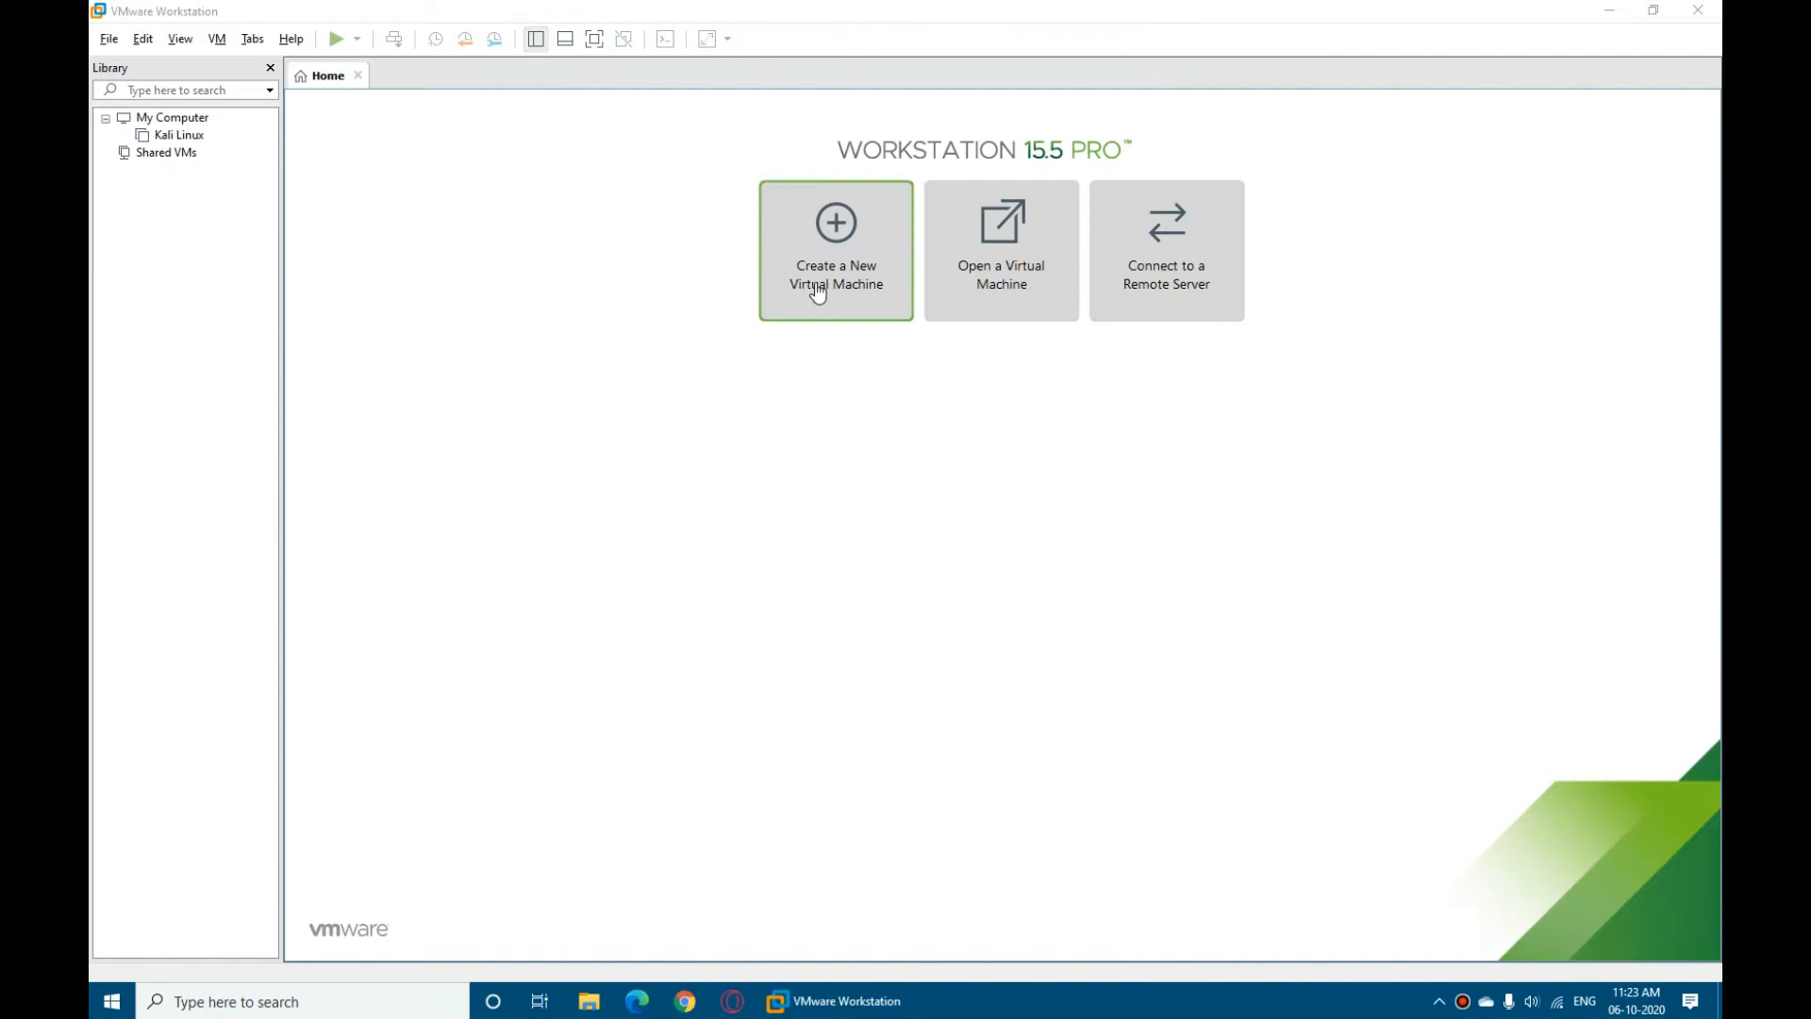
Switch to VMware Workstation and start a typical new virtual machine using Parrot-home-4.10_amd64_2 from Downloads as the installer disc image.
{"action": "left_click", "coordinate": [827, 432]}
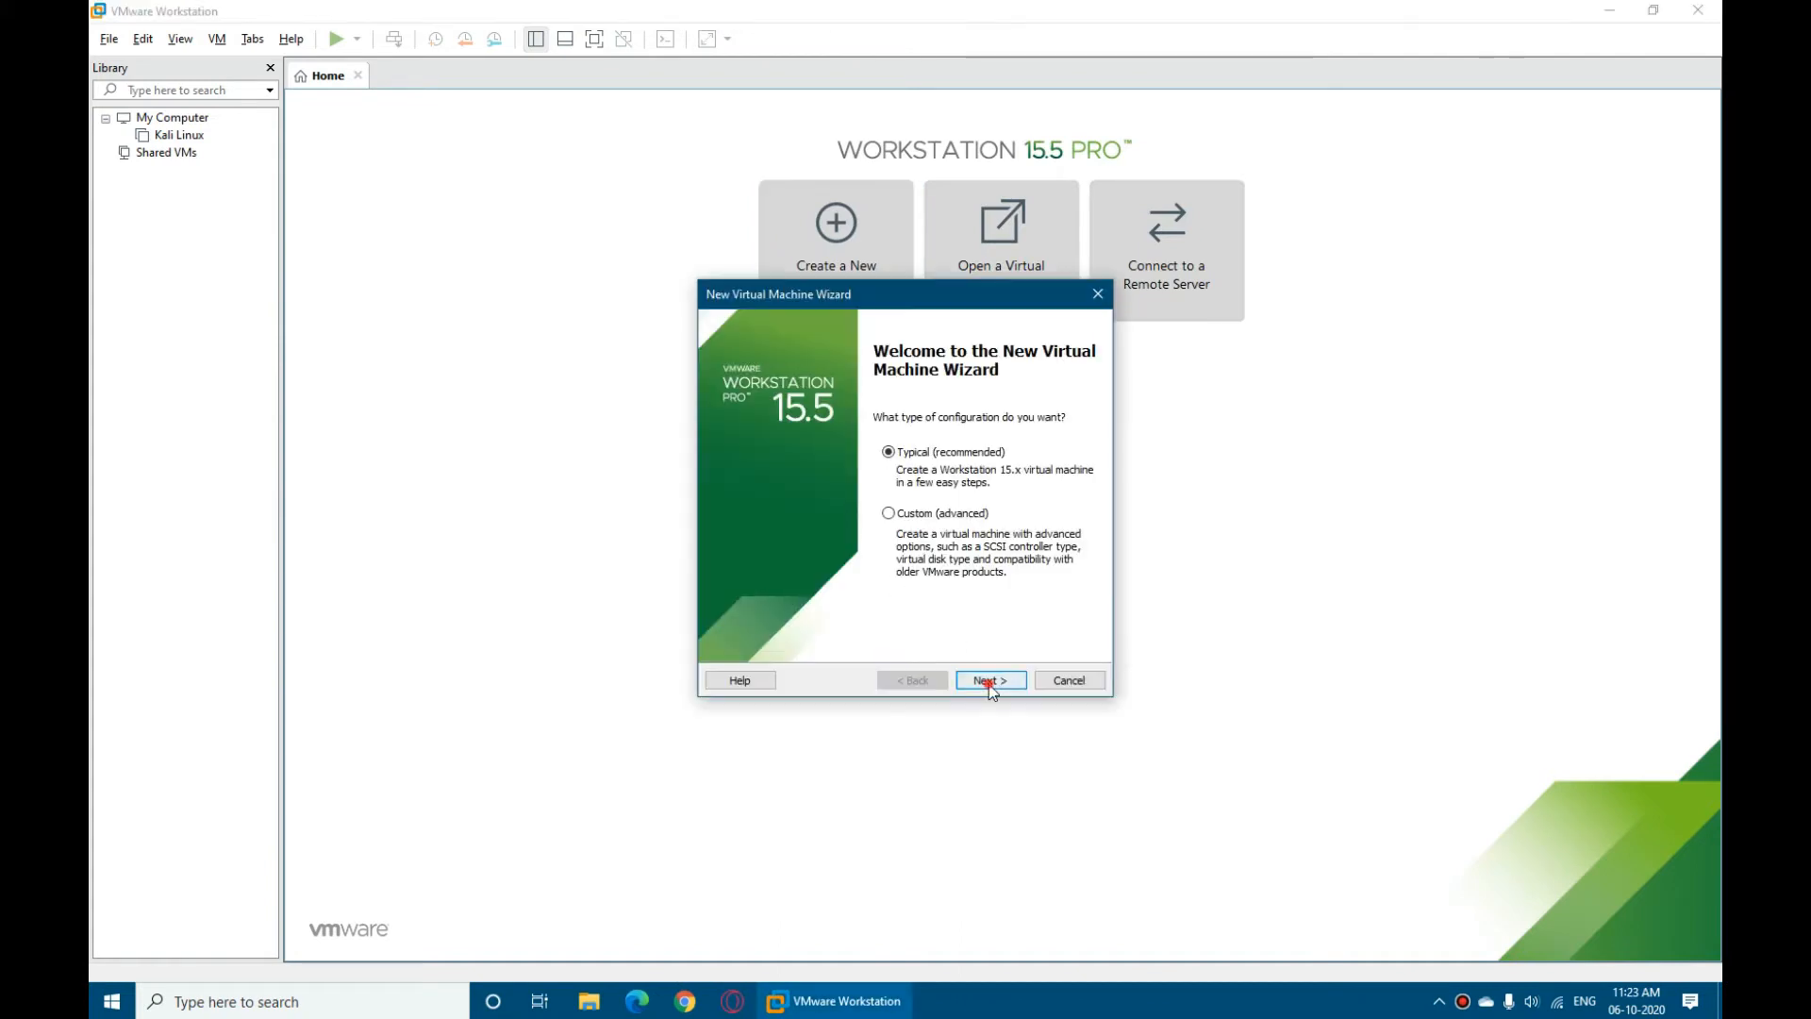
{"action": "left_click", "coordinate": [983, 679]}
{"action": "left_click", "coordinate": [841, 492]}
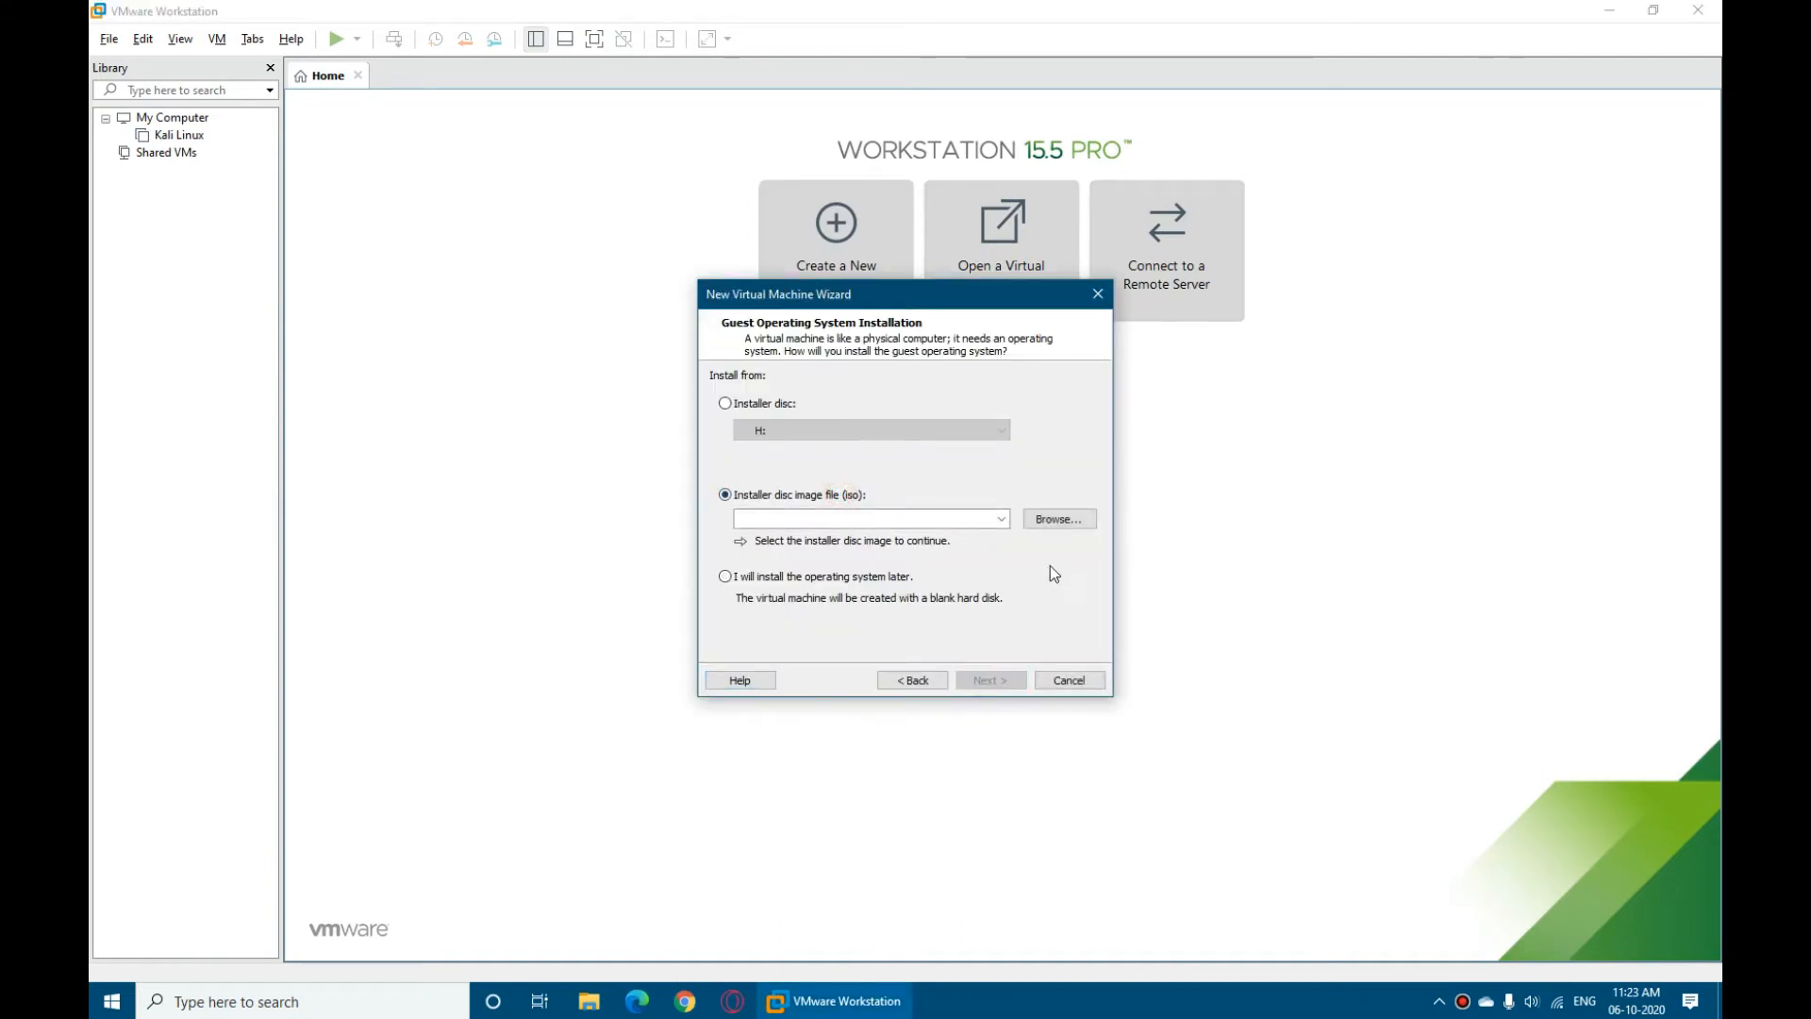
{"action": "left_click", "coordinate": [1049, 519]}
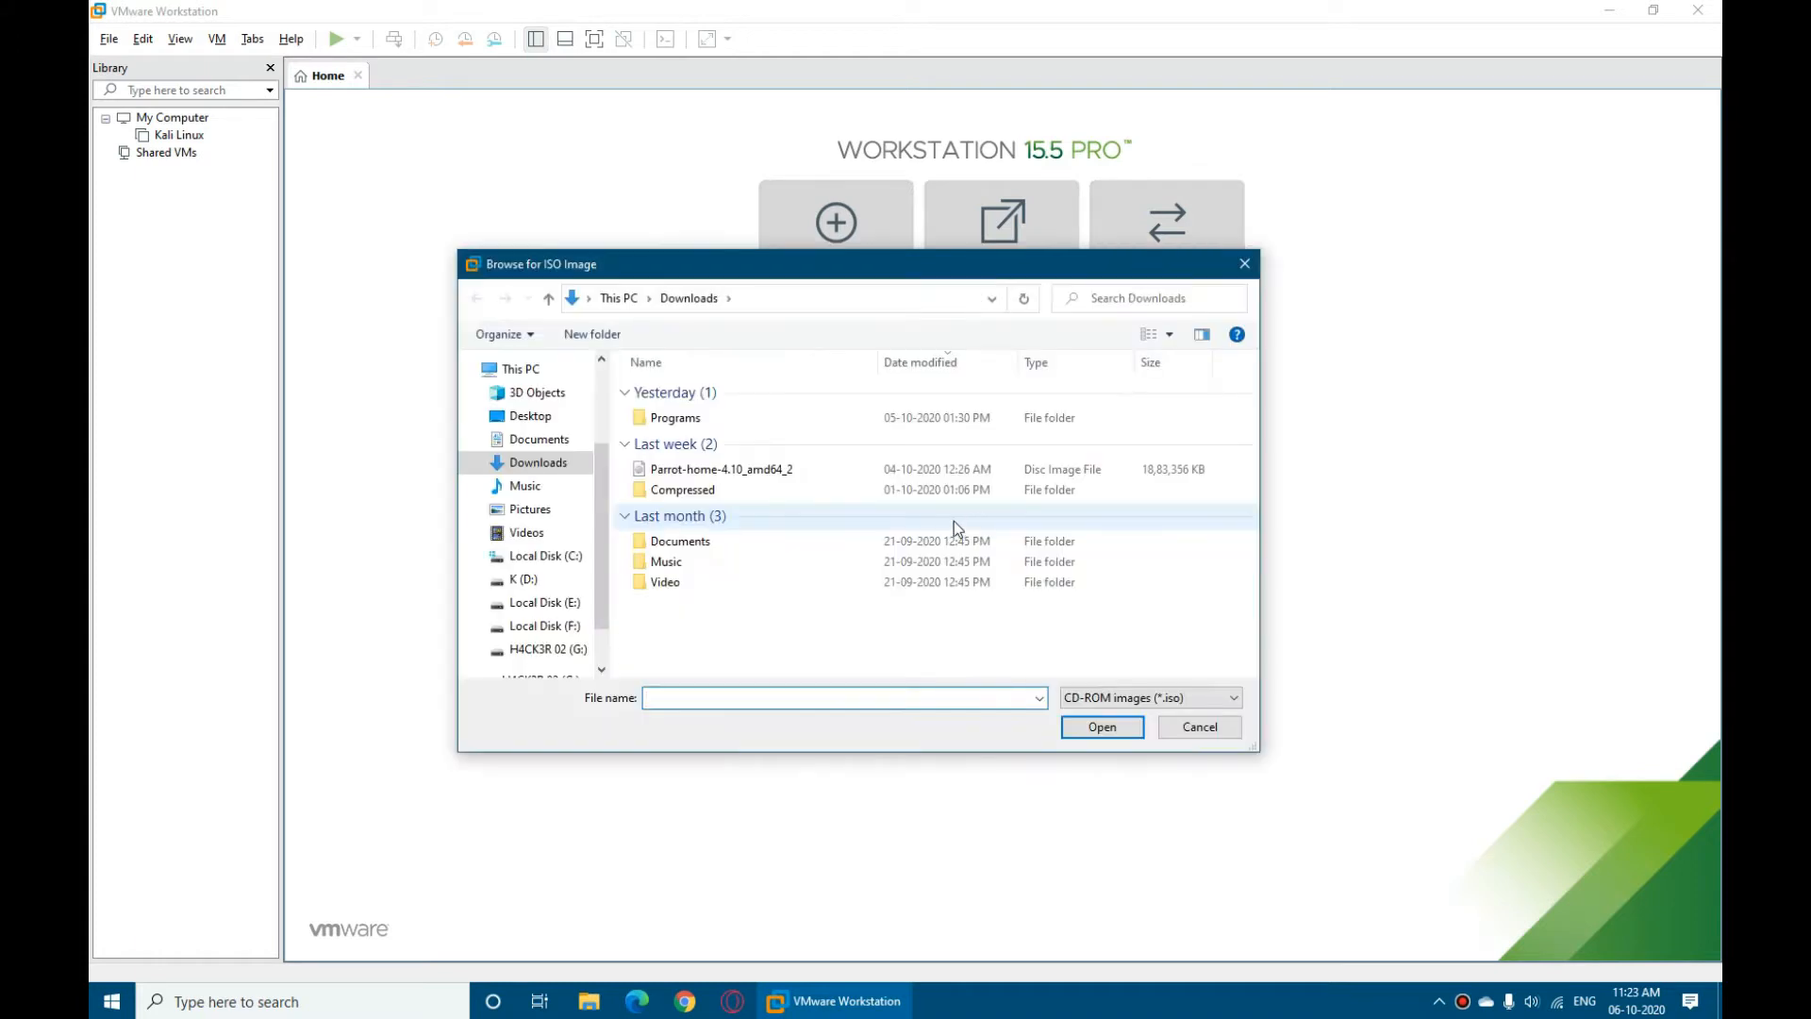
{"action": "left_click", "coordinate": [781, 470]}
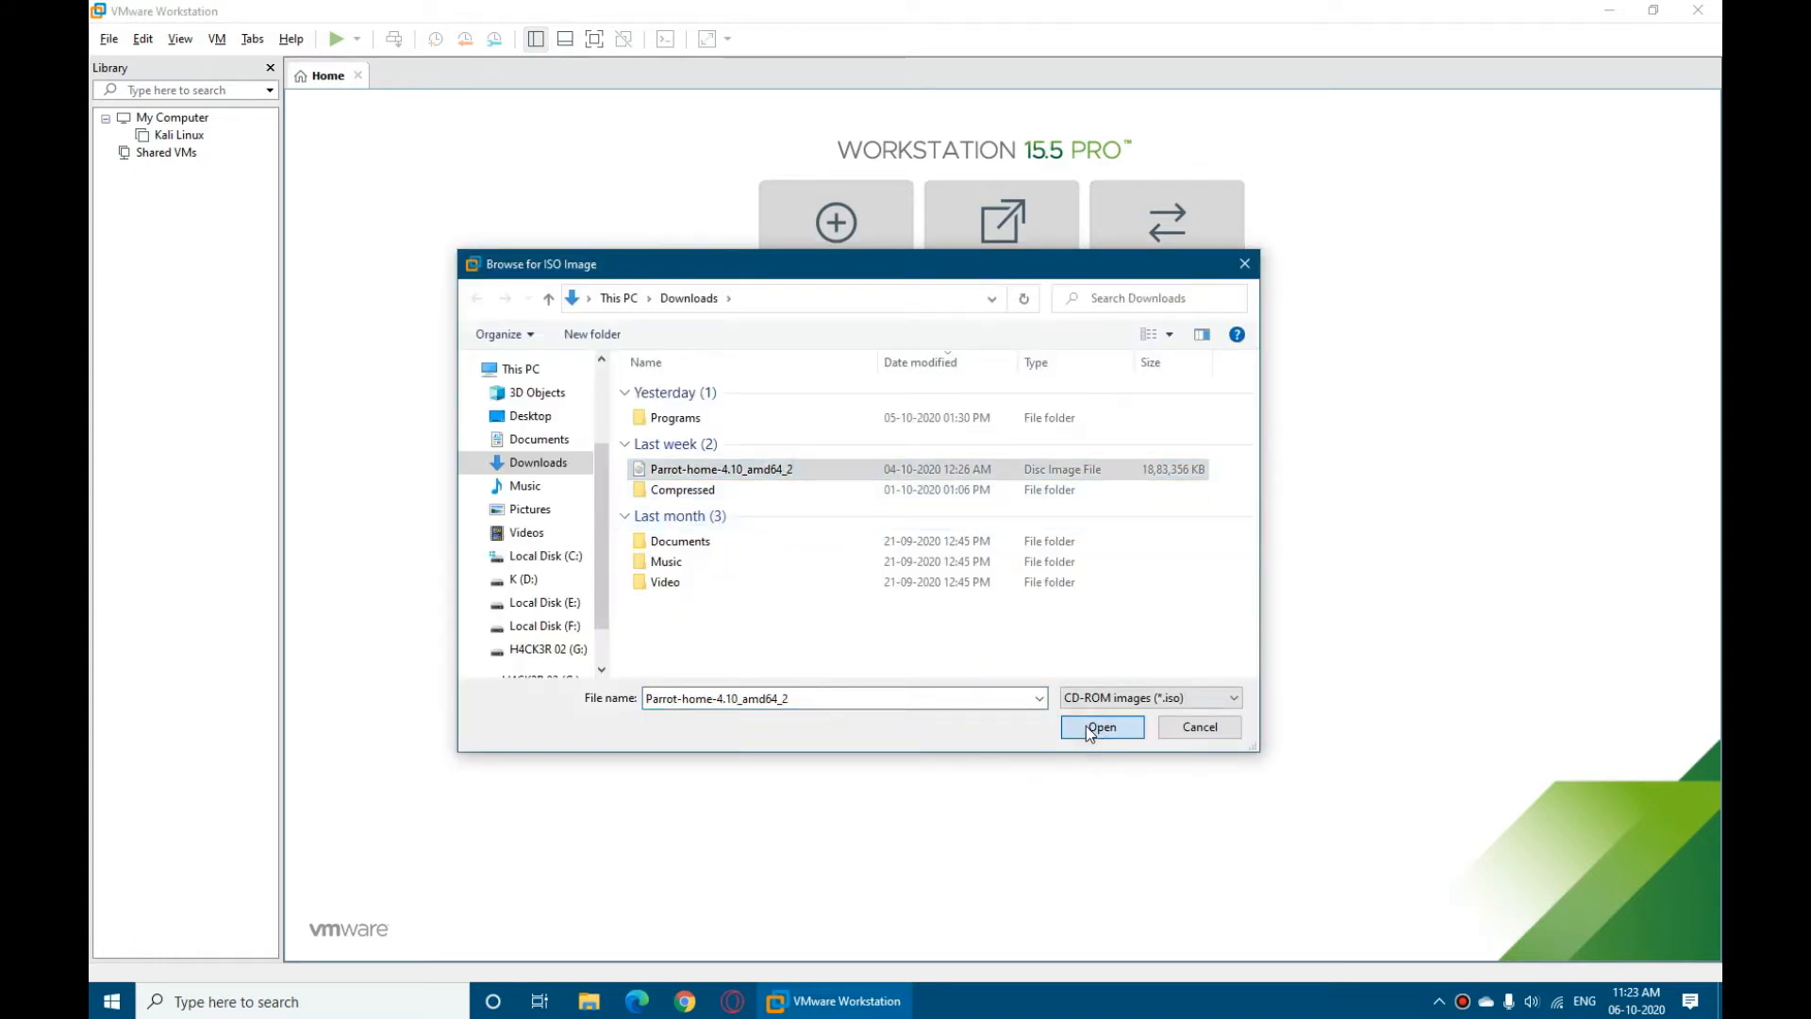
{"action": "left_click", "coordinate": [1084, 726]}
{"action": "left_click", "coordinate": [988, 680]}
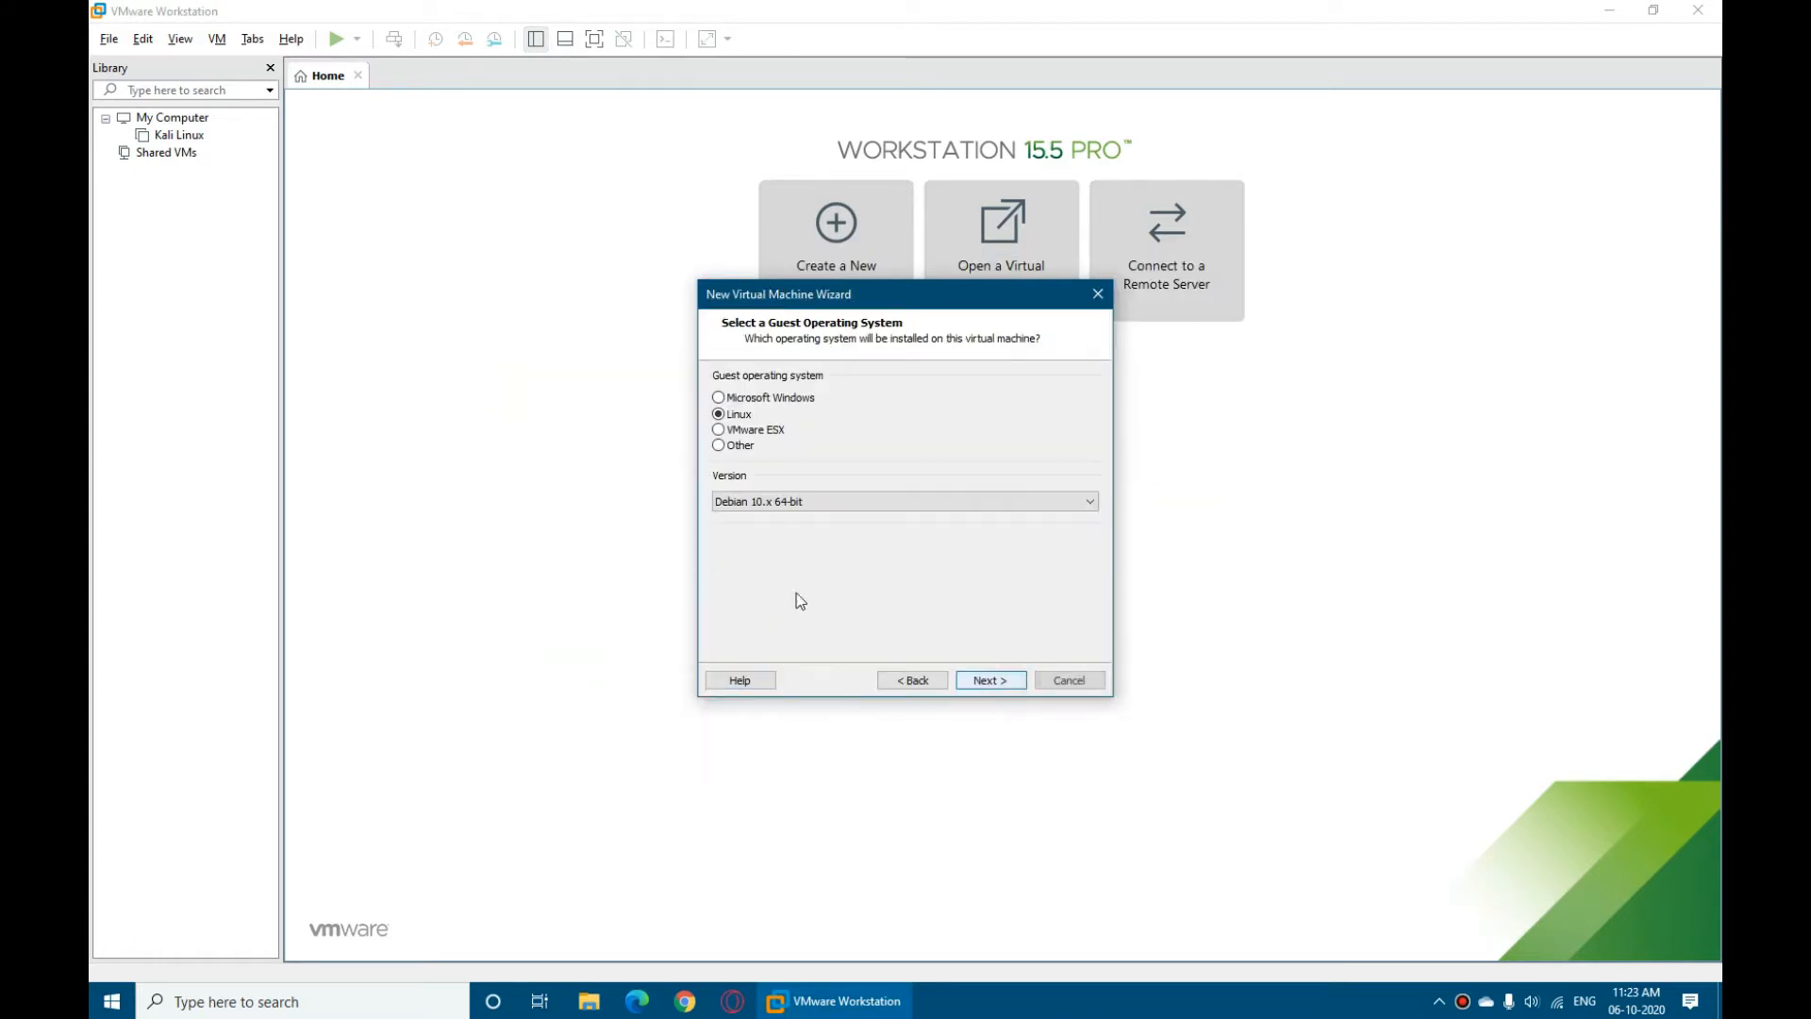
Choose Linux with Debian 10.x 64-bit as the guest operating system and name the virtual machine "Parrrot Home".
{"action": "left_click", "coordinate": [841, 502]}
{"action": "left_click", "coordinate": [834, 519]}
{"action": "left_click", "coordinate": [1006, 681]}
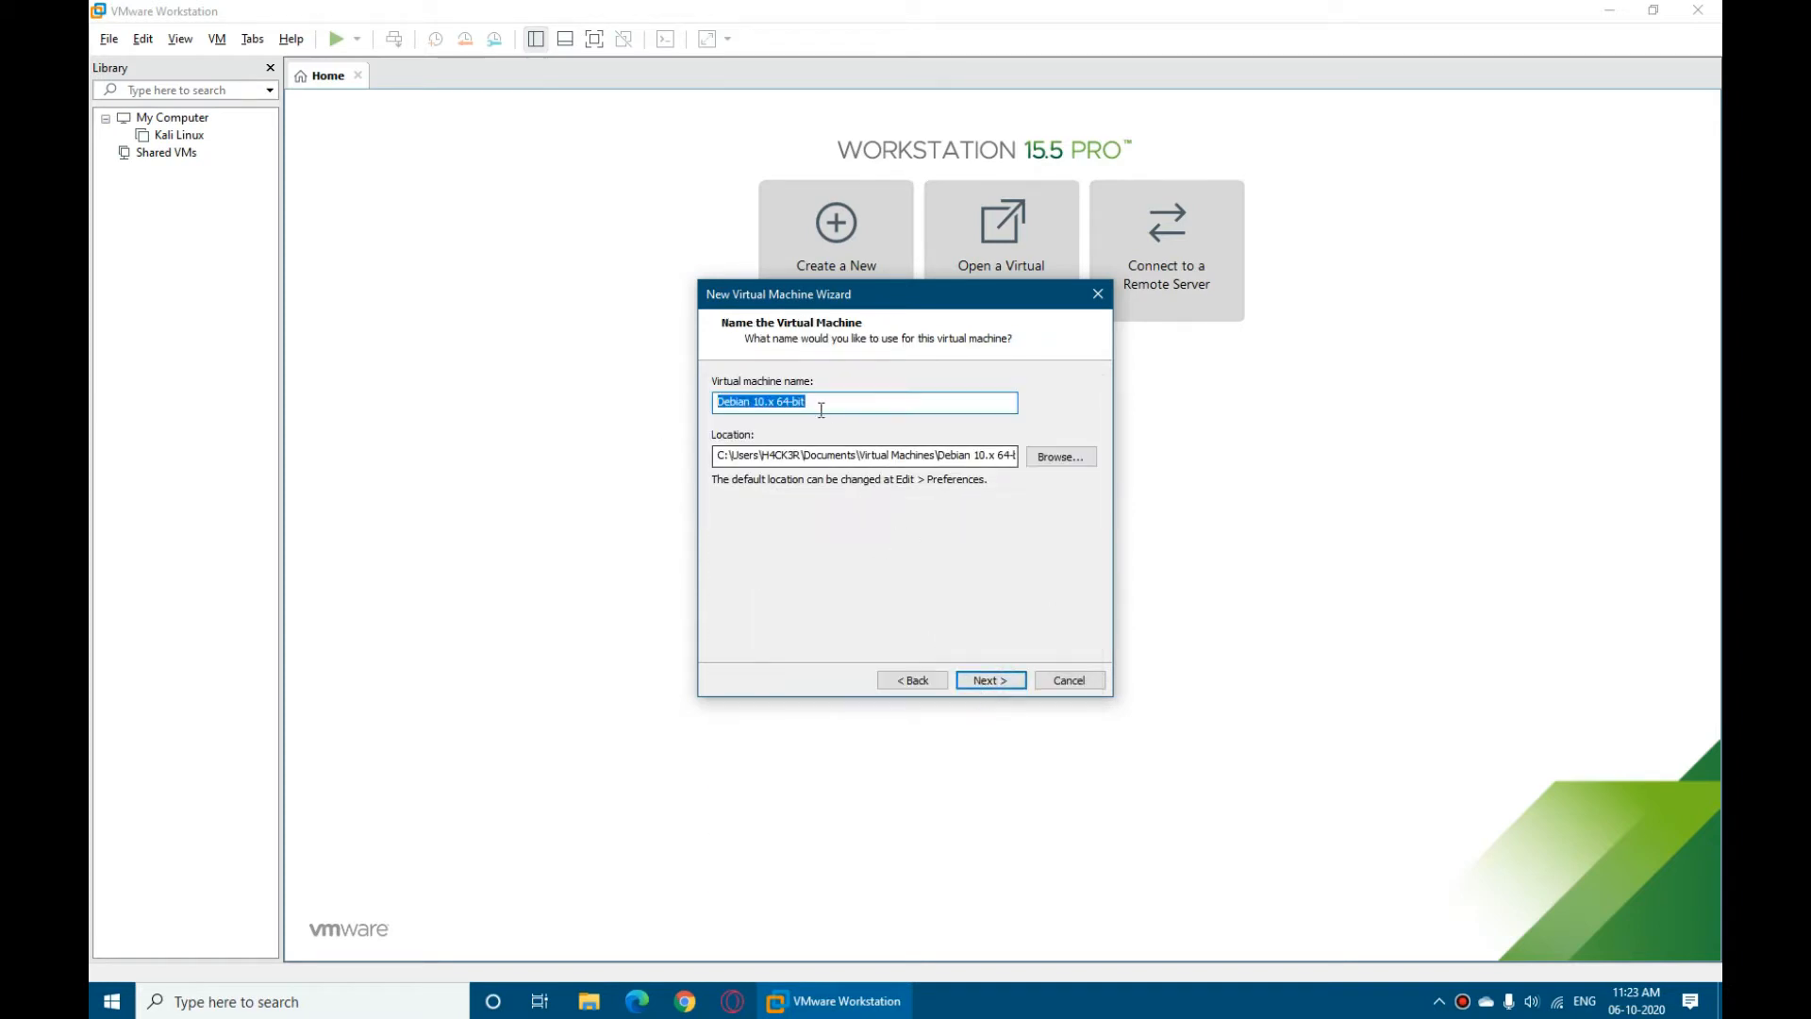
{"action": "type", "text": "Parrr"}
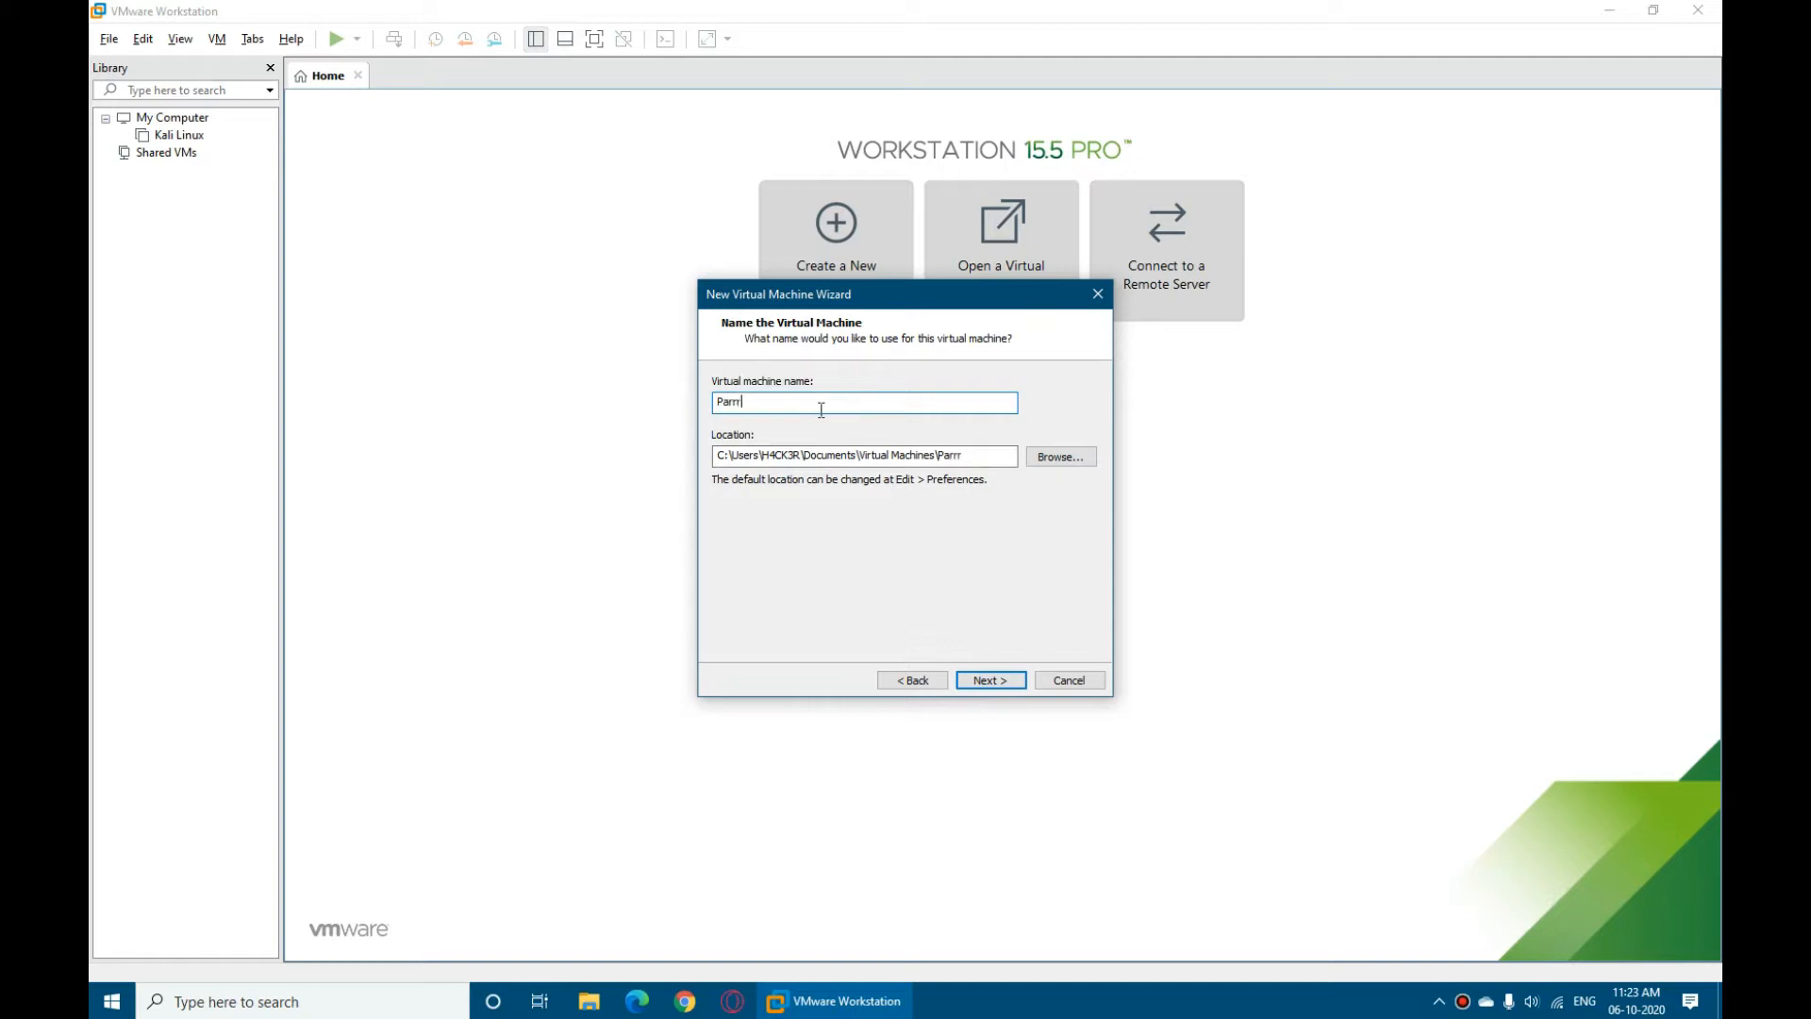
{"action": "type", "text": "ot Home"}
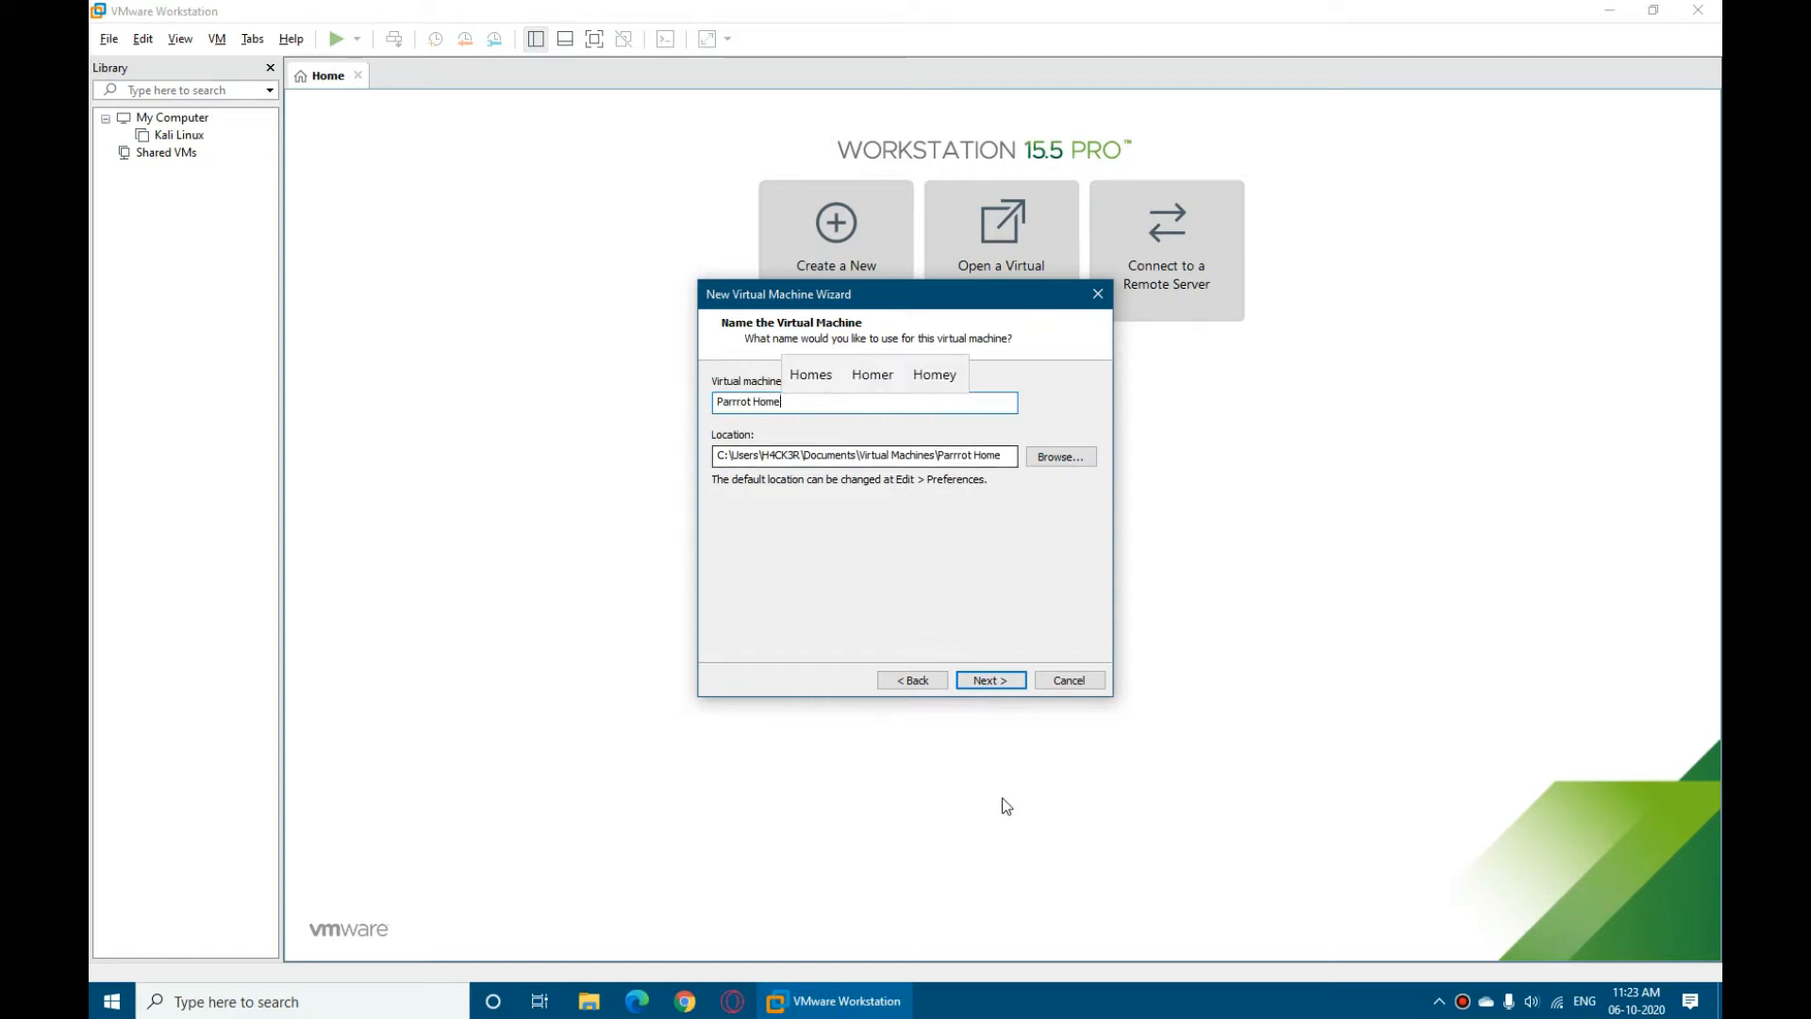
{"action": "left_click", "coordinate": [982, 679]}
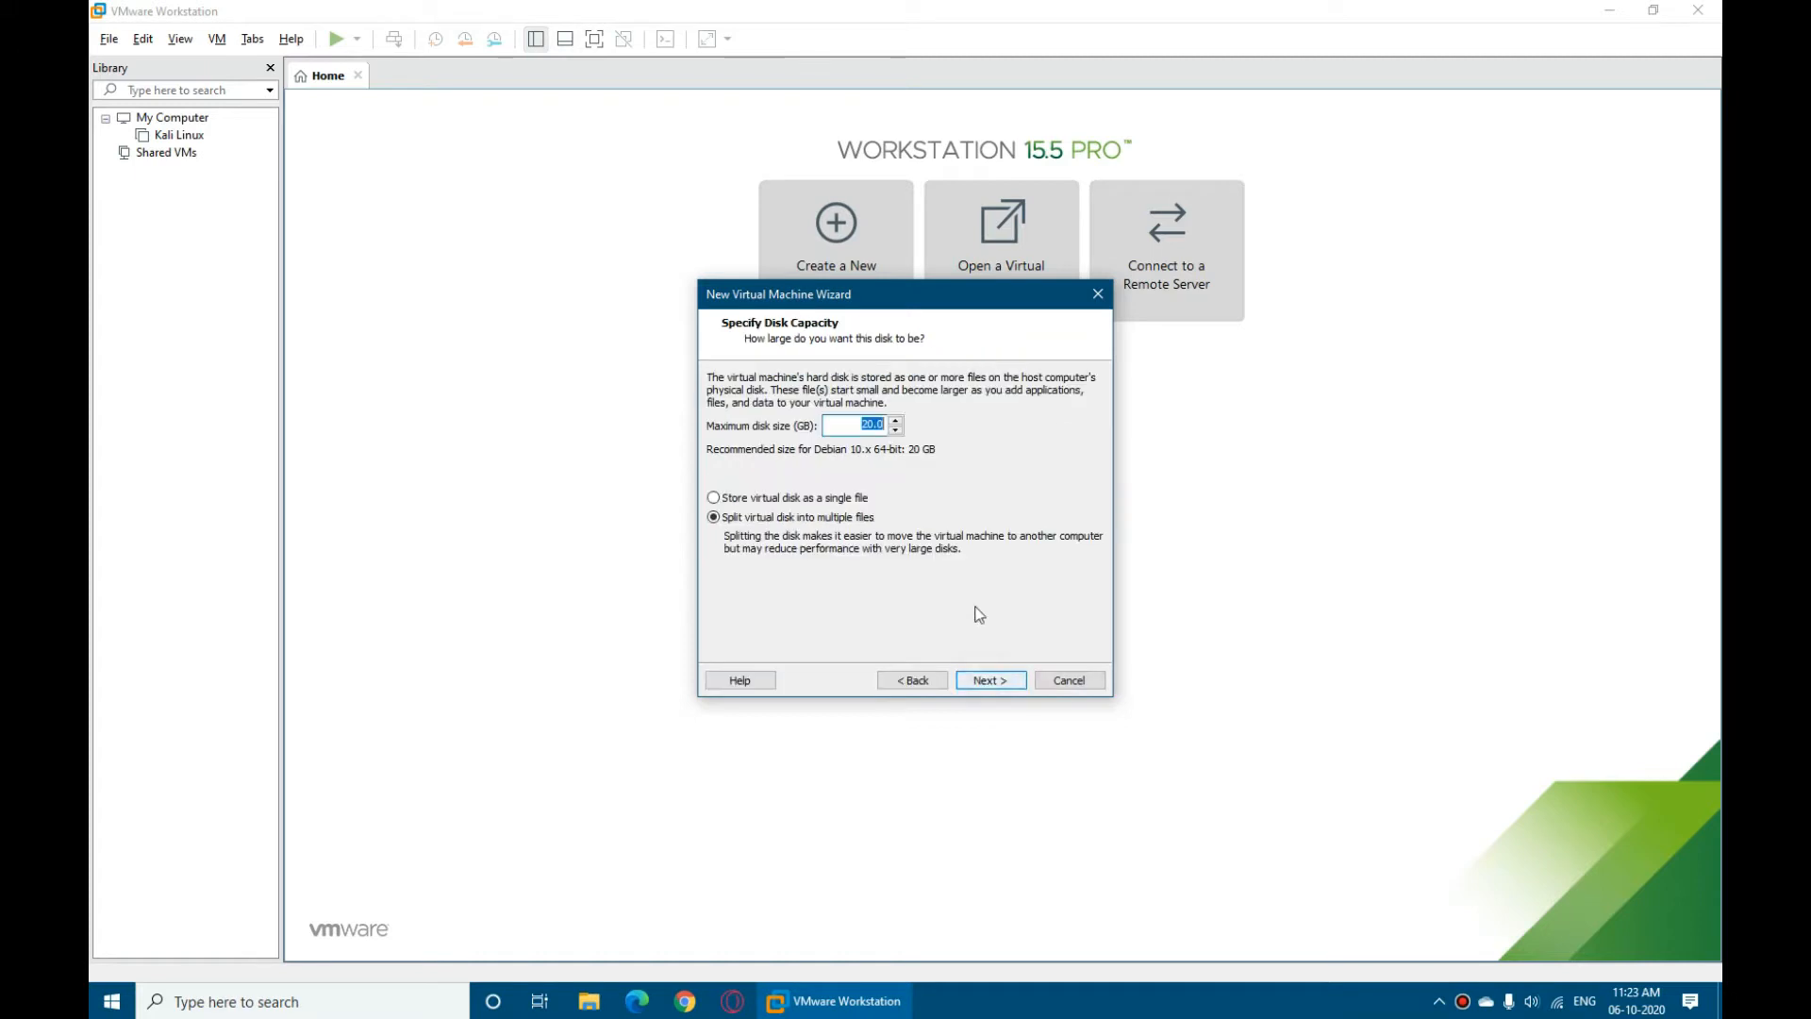
Set the virtual machine's maximum disk size to 50 GB, keeping the disk split into multiple files.
{"action": "left_click", "coordinate": [896, 419]}
{"action": "left_click", "coordinate": [896, 420]}
{"action": "left_click", "coordinate": [895, 420]}
{"action": "left_click_drag", "start_coordinate": [855, 423], "coordinate": [911, 429]}
{"action": "type", "text": "50"}
{"action": "left_click", "coordinate": [1002, 679]}
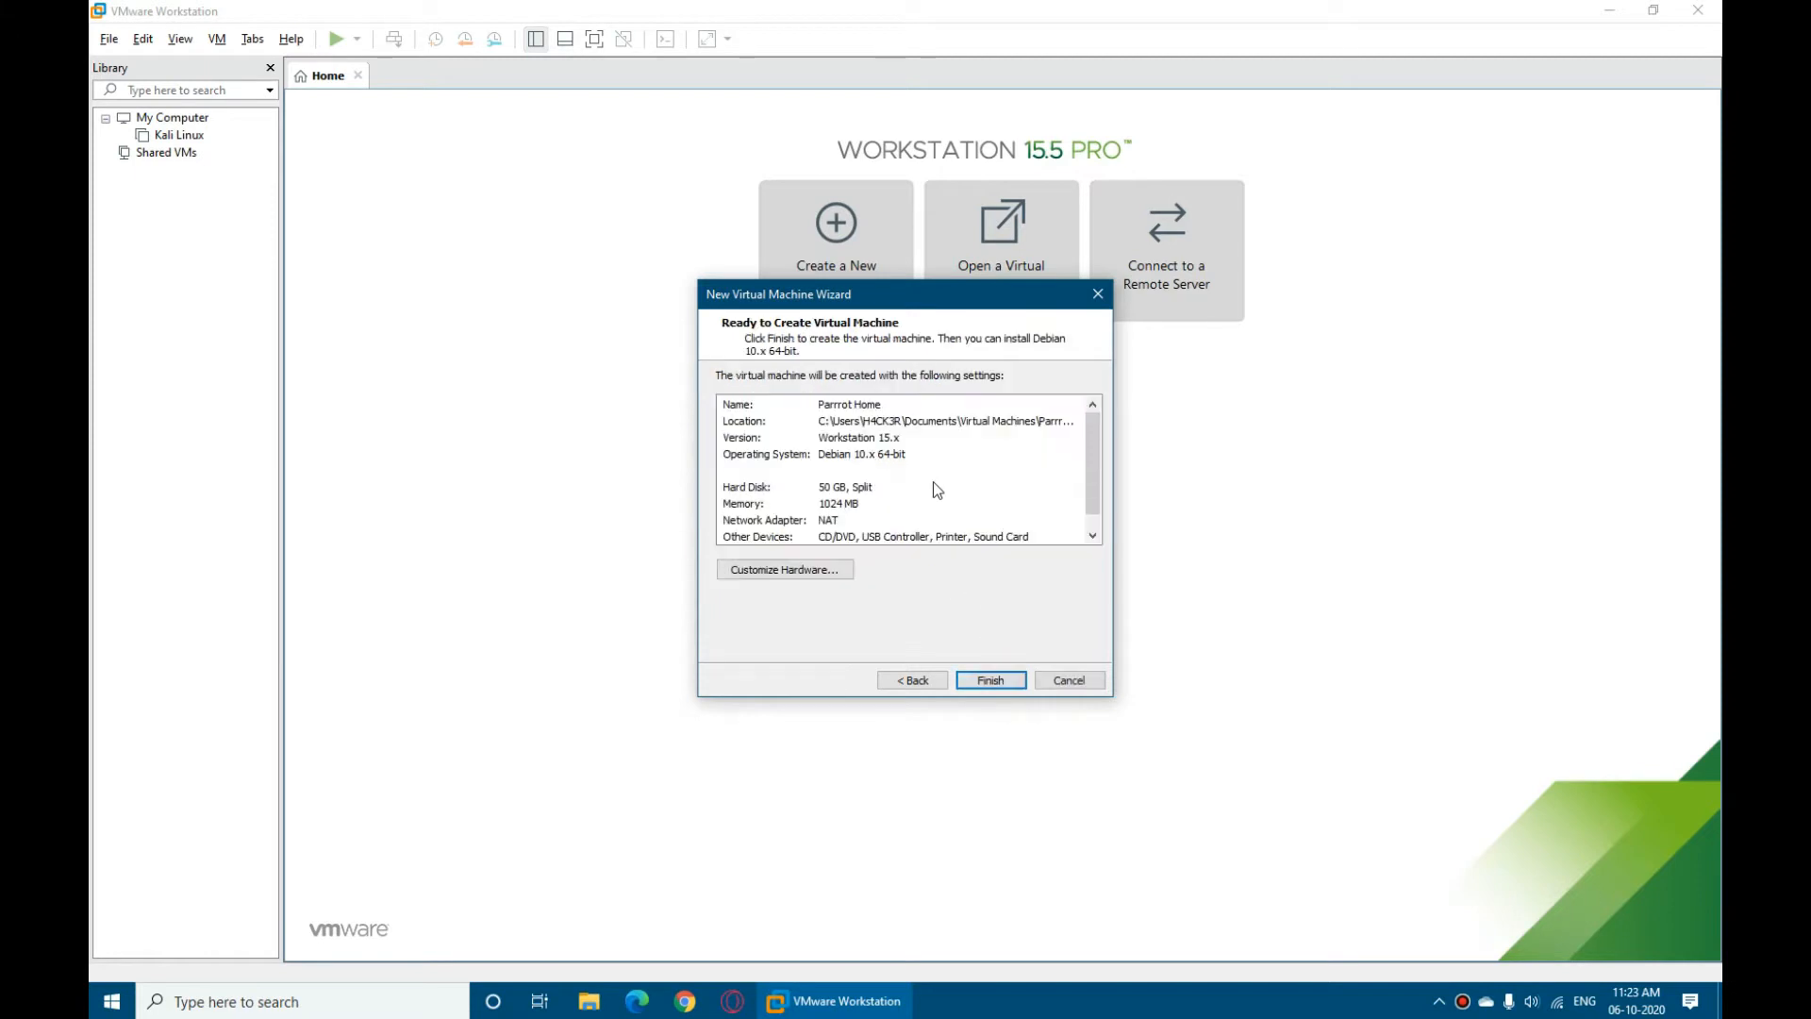
Customize the virtual machine's hardware with 2048 MB of memory and a bridged network connection.
{"action": "left_click", "coordinate": [791, 569]}
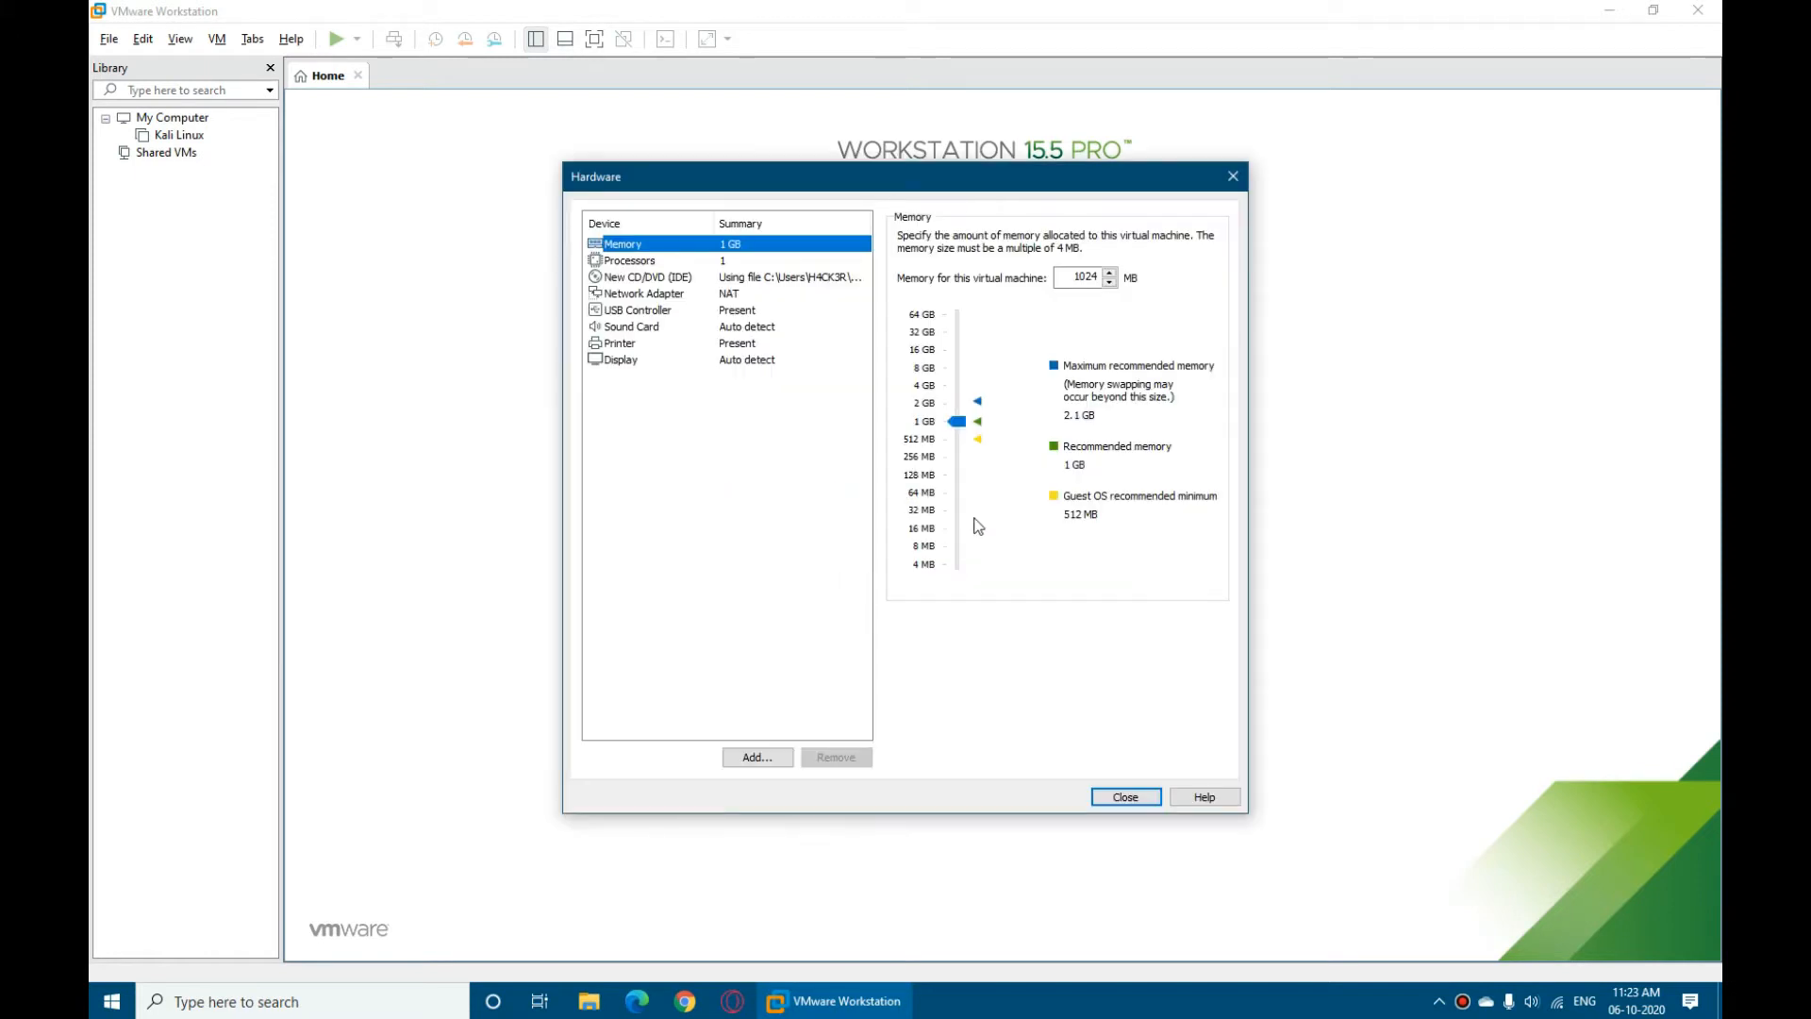
{"action": "left_click_drag", "start_coordinate": [955, 422], "coordinate": [960, 415]}
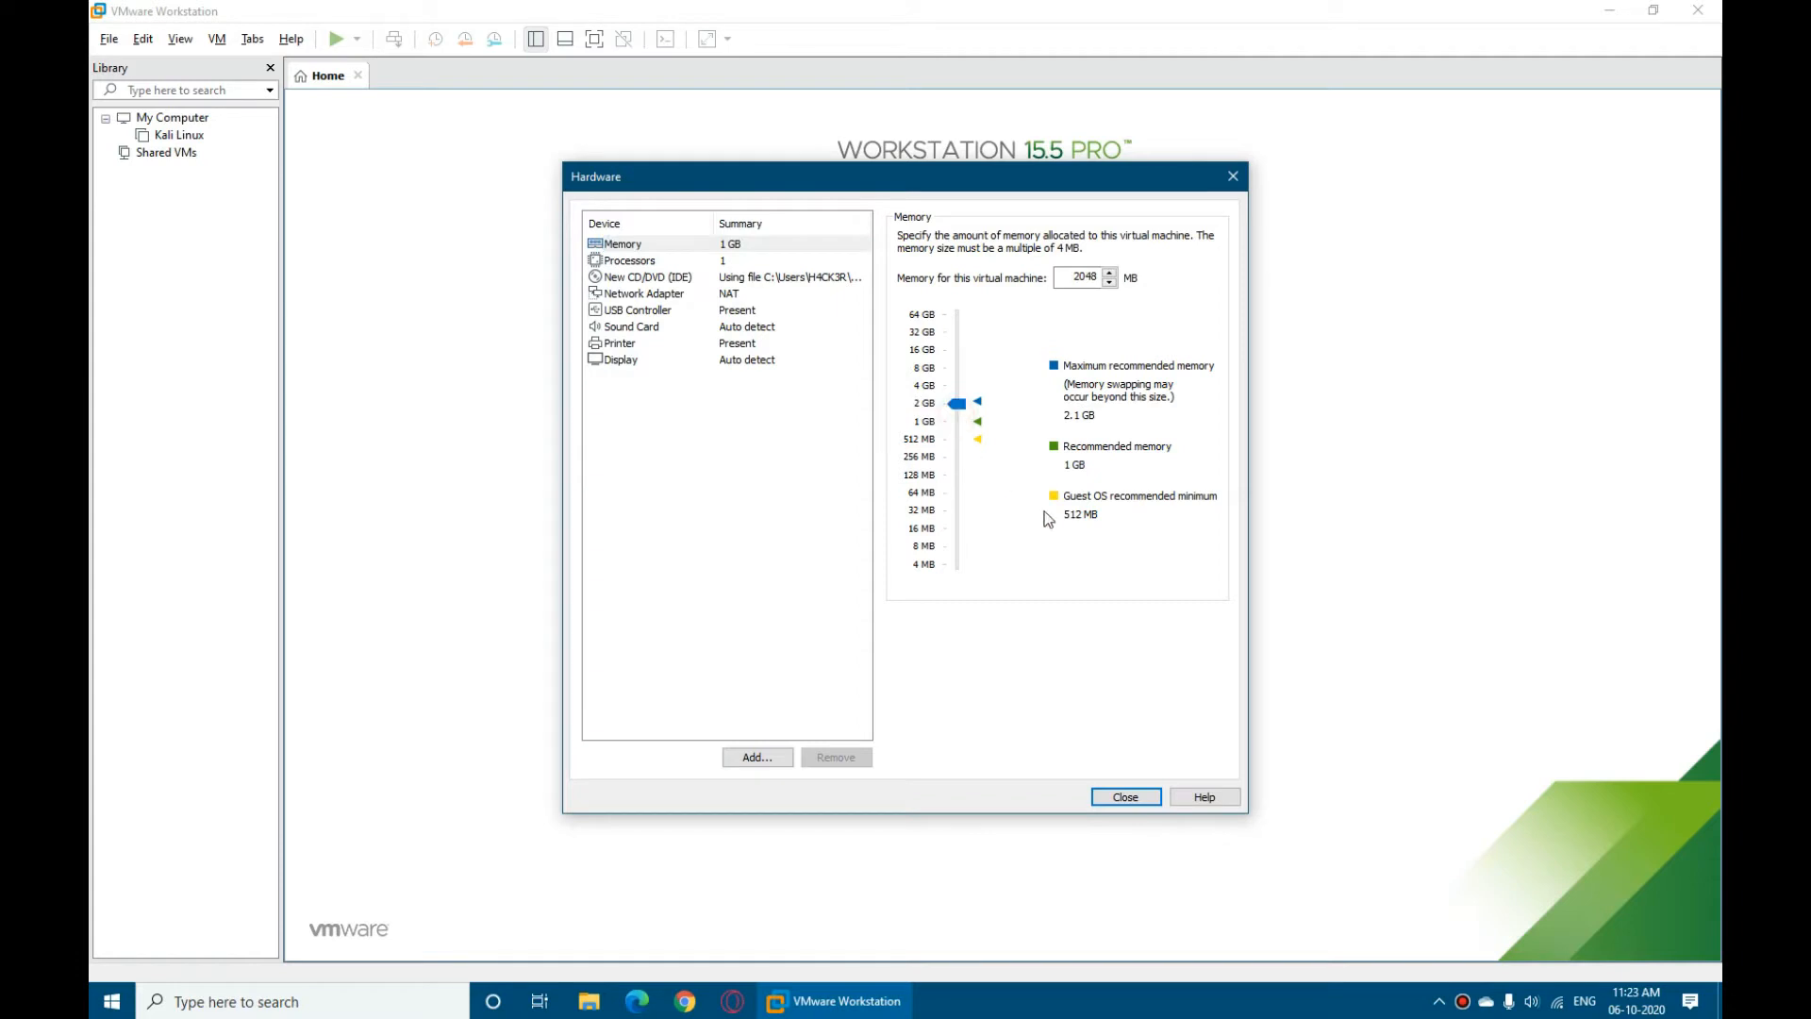
{"action": "left_click", "coordinate": [654, 264]}
{"action": "left_click", "coordinate": [655, 277]}
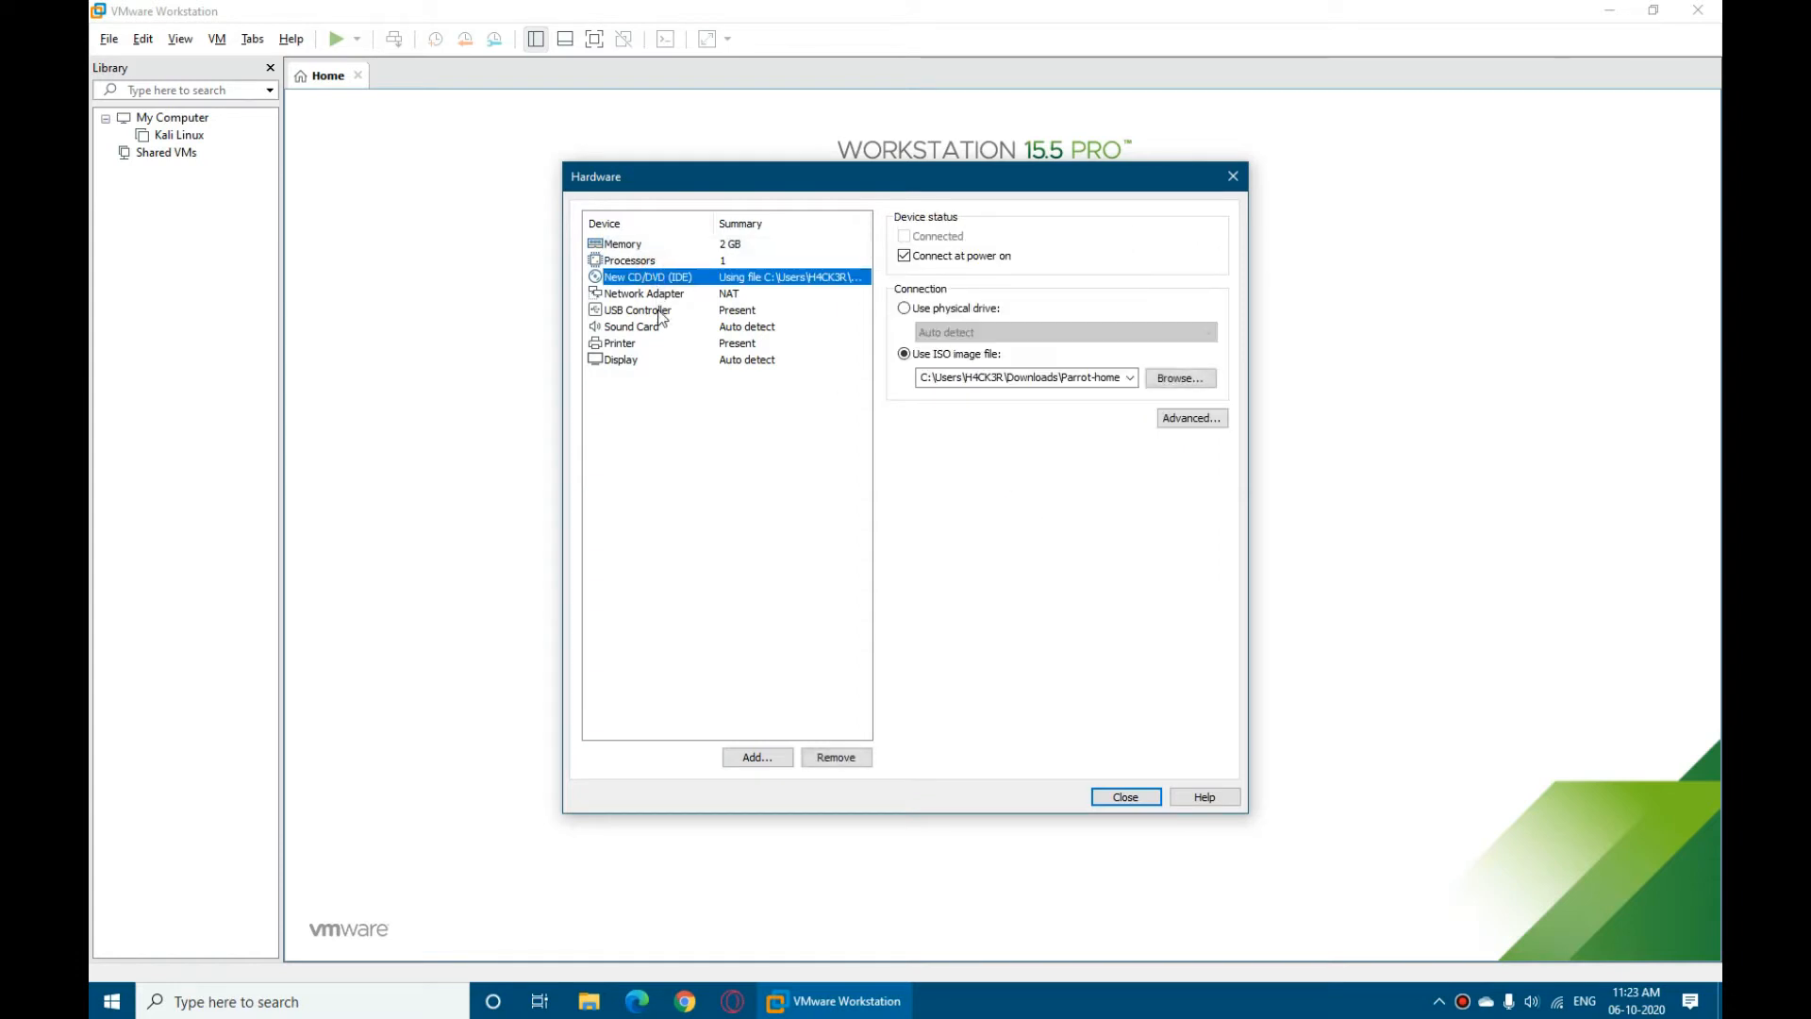
{"action": "left_click", "coordinate": [659, 298]}
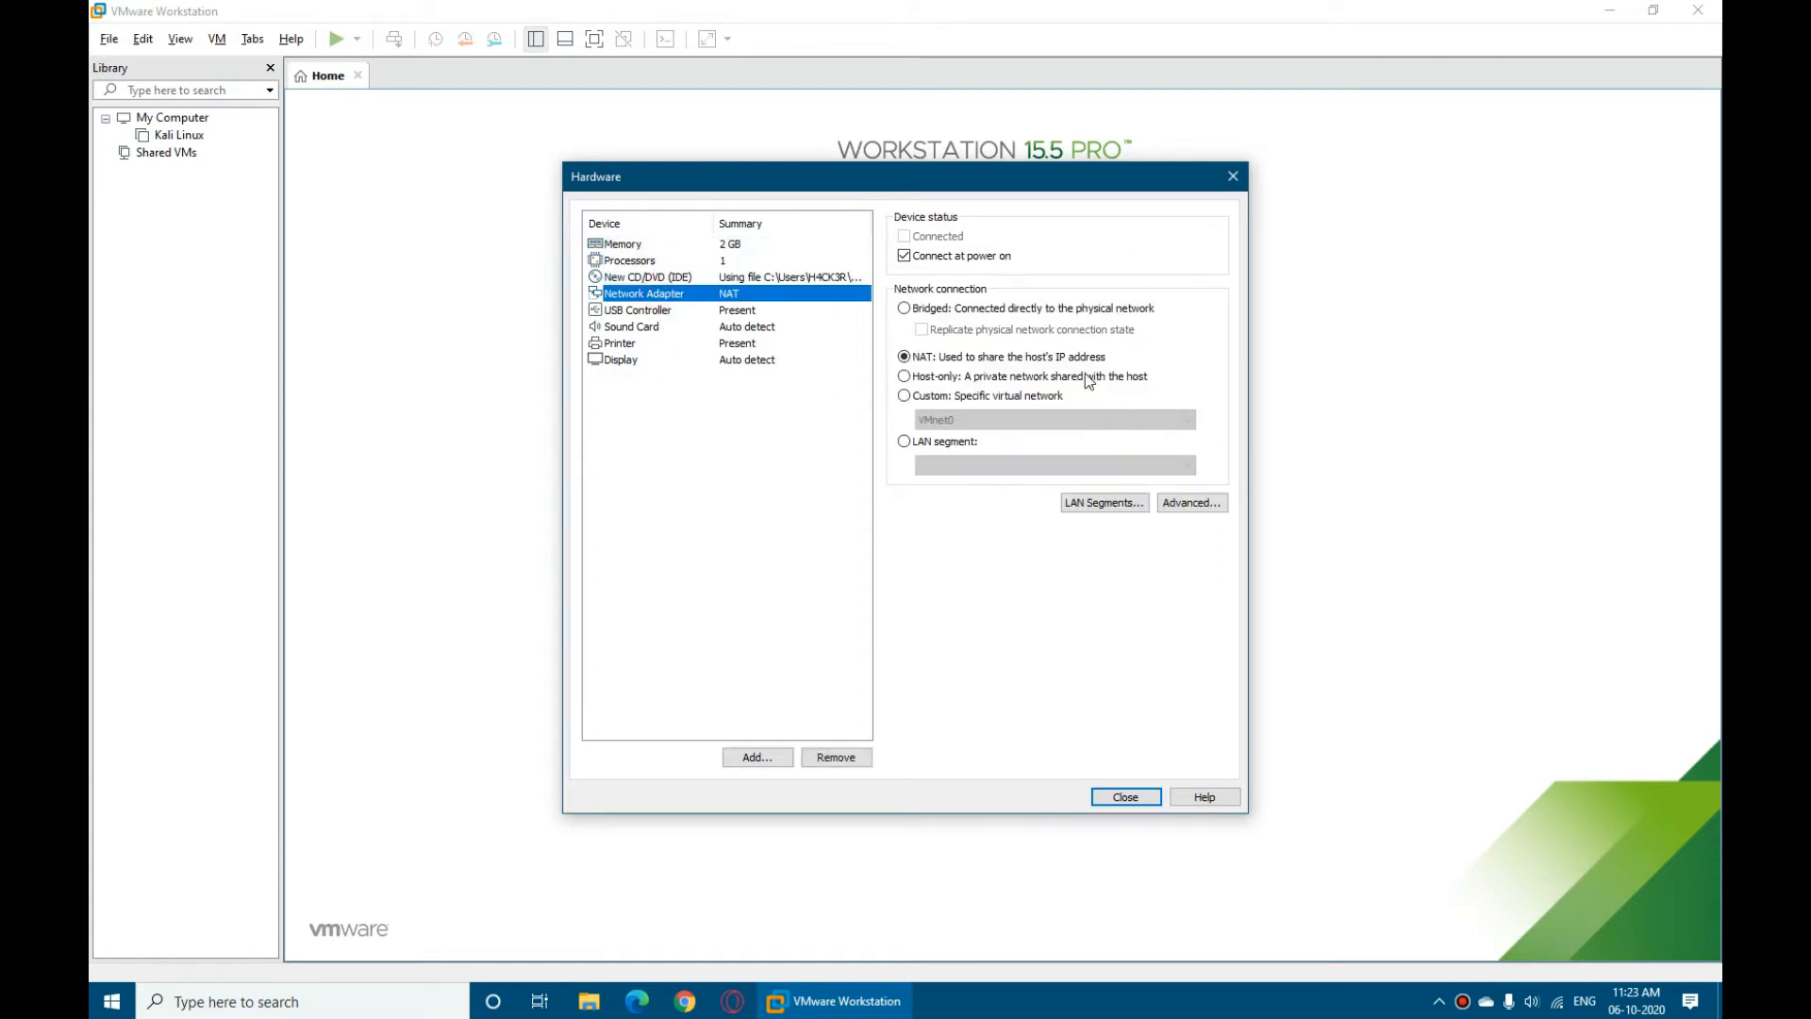
{"action": "left_click", "coordinate": [951, 309]}
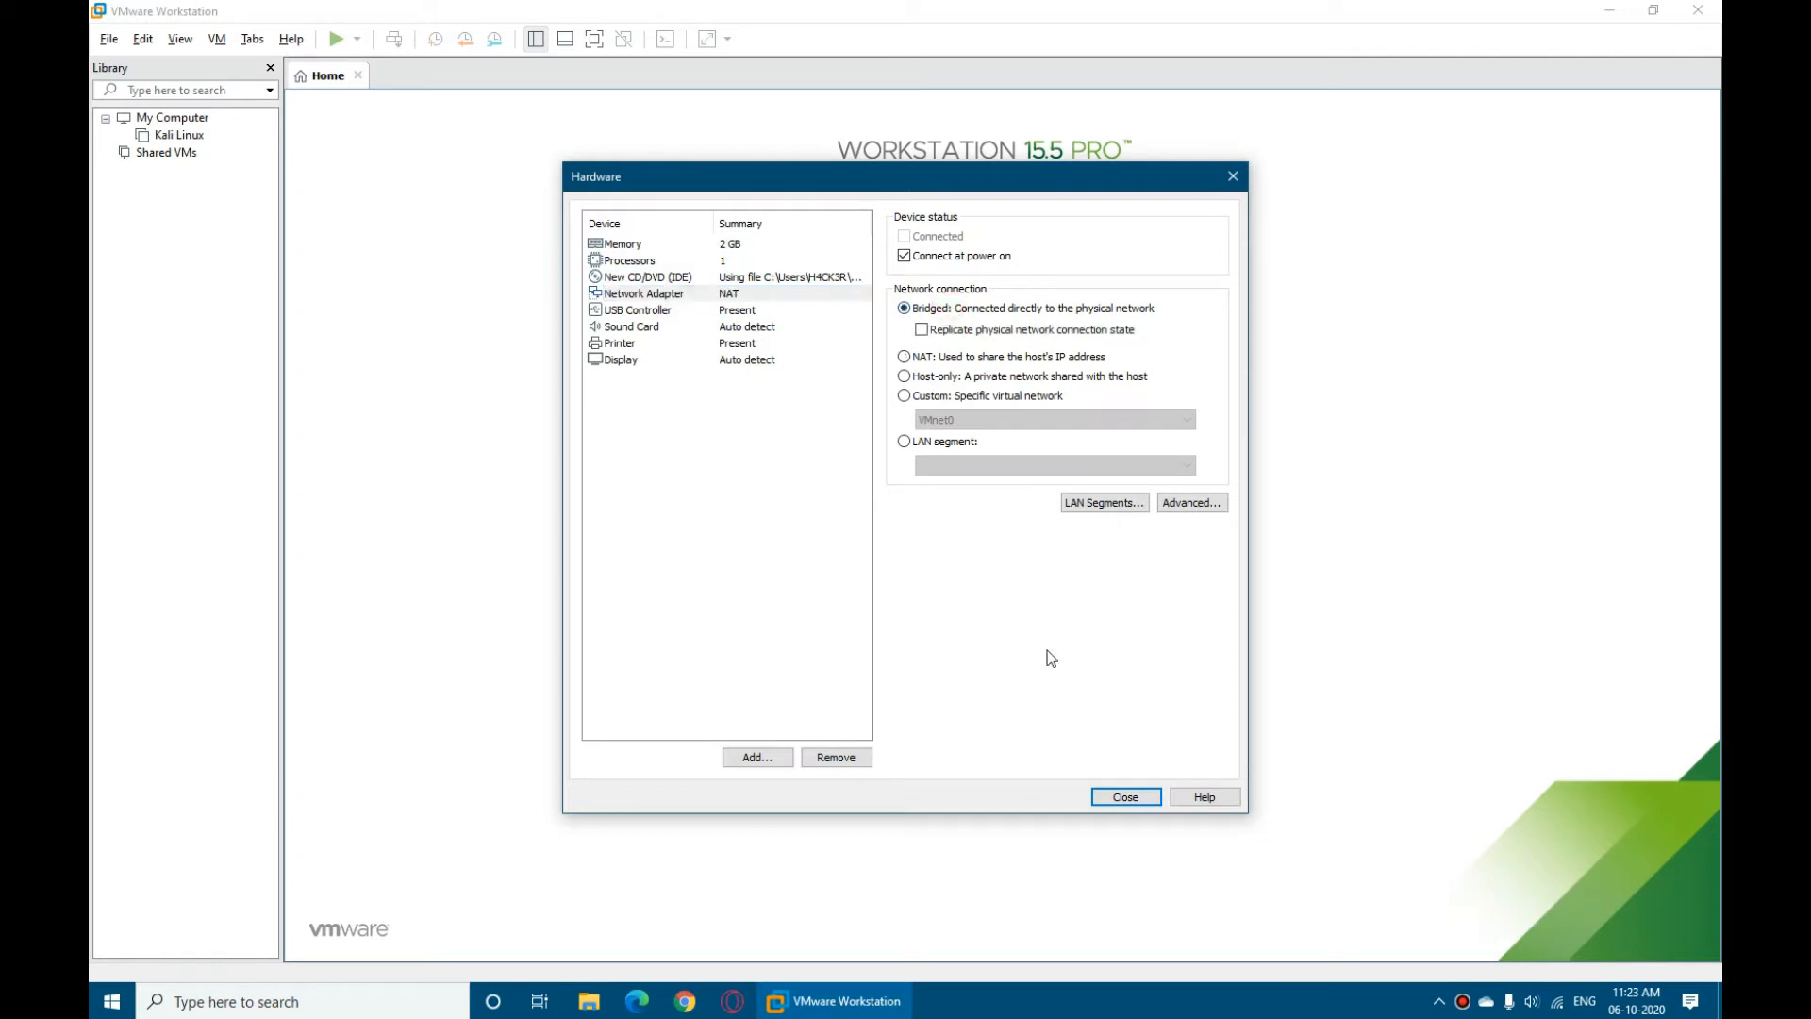
{"action": "left_click", "coordinate": [1124, 797]}
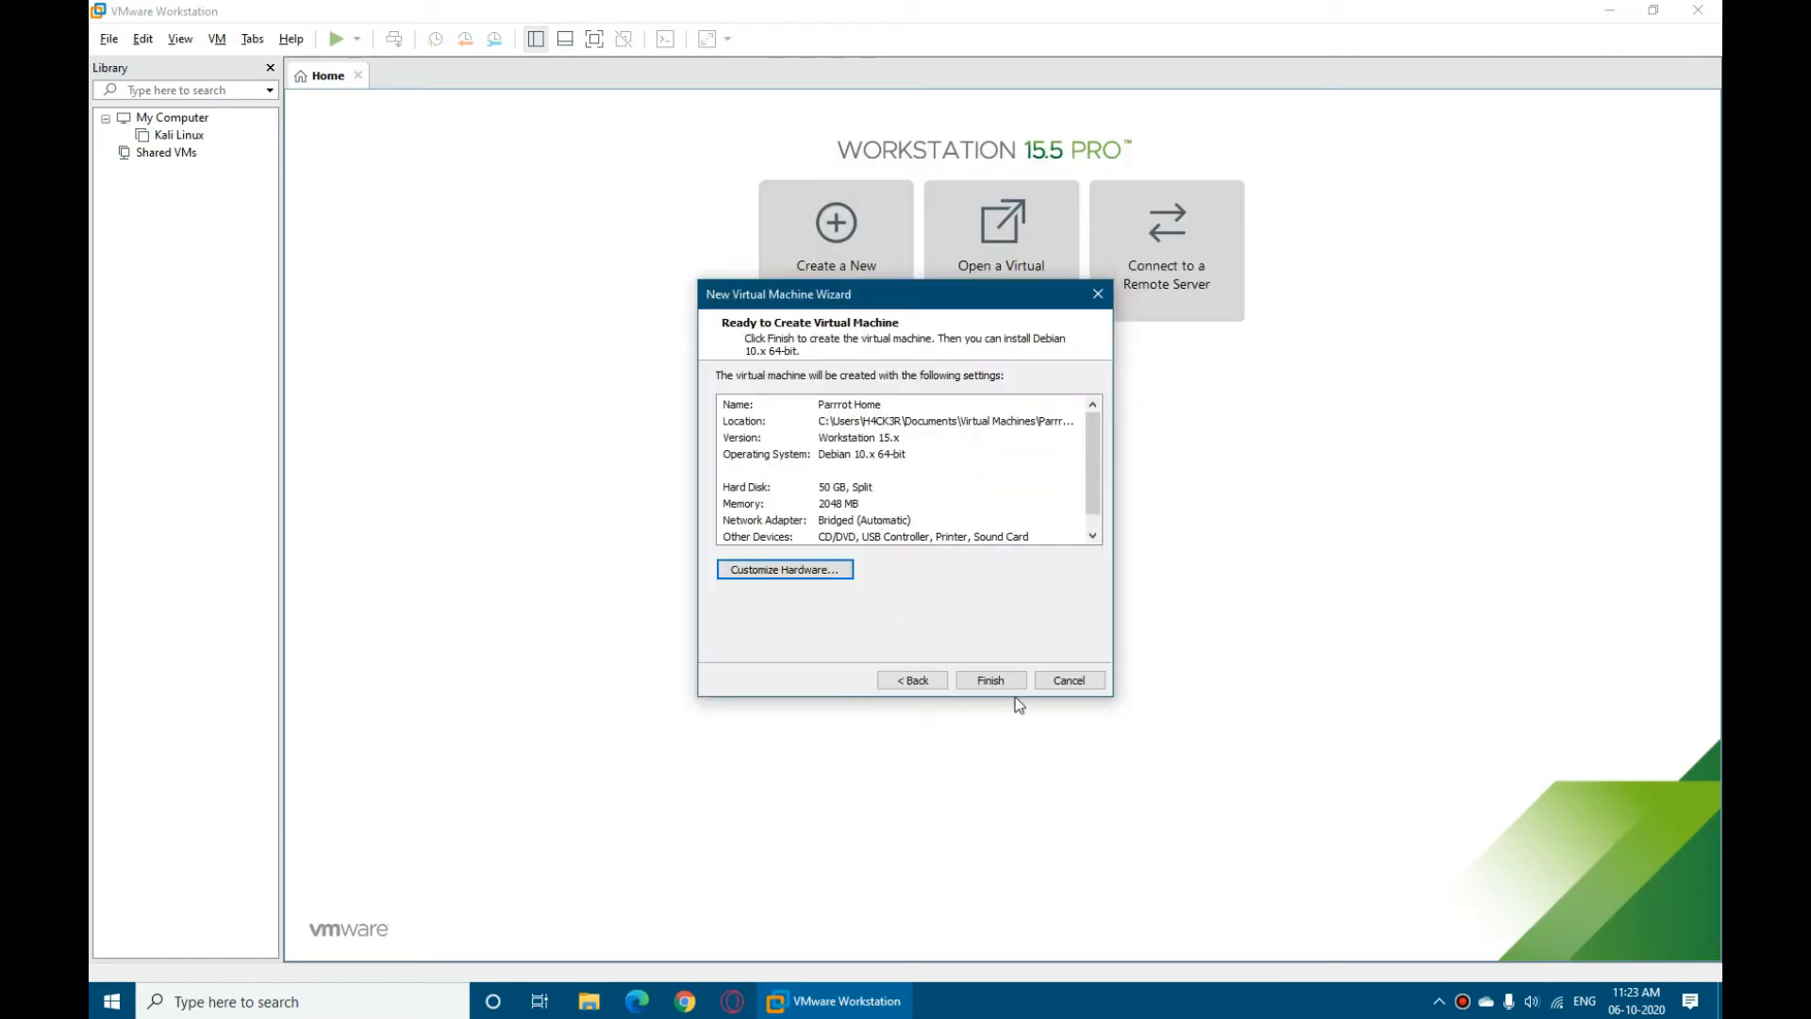
Finish creating the virtual machine and show its console in full screen.
{"action": "left_click", "coordinate": [992, 679]}
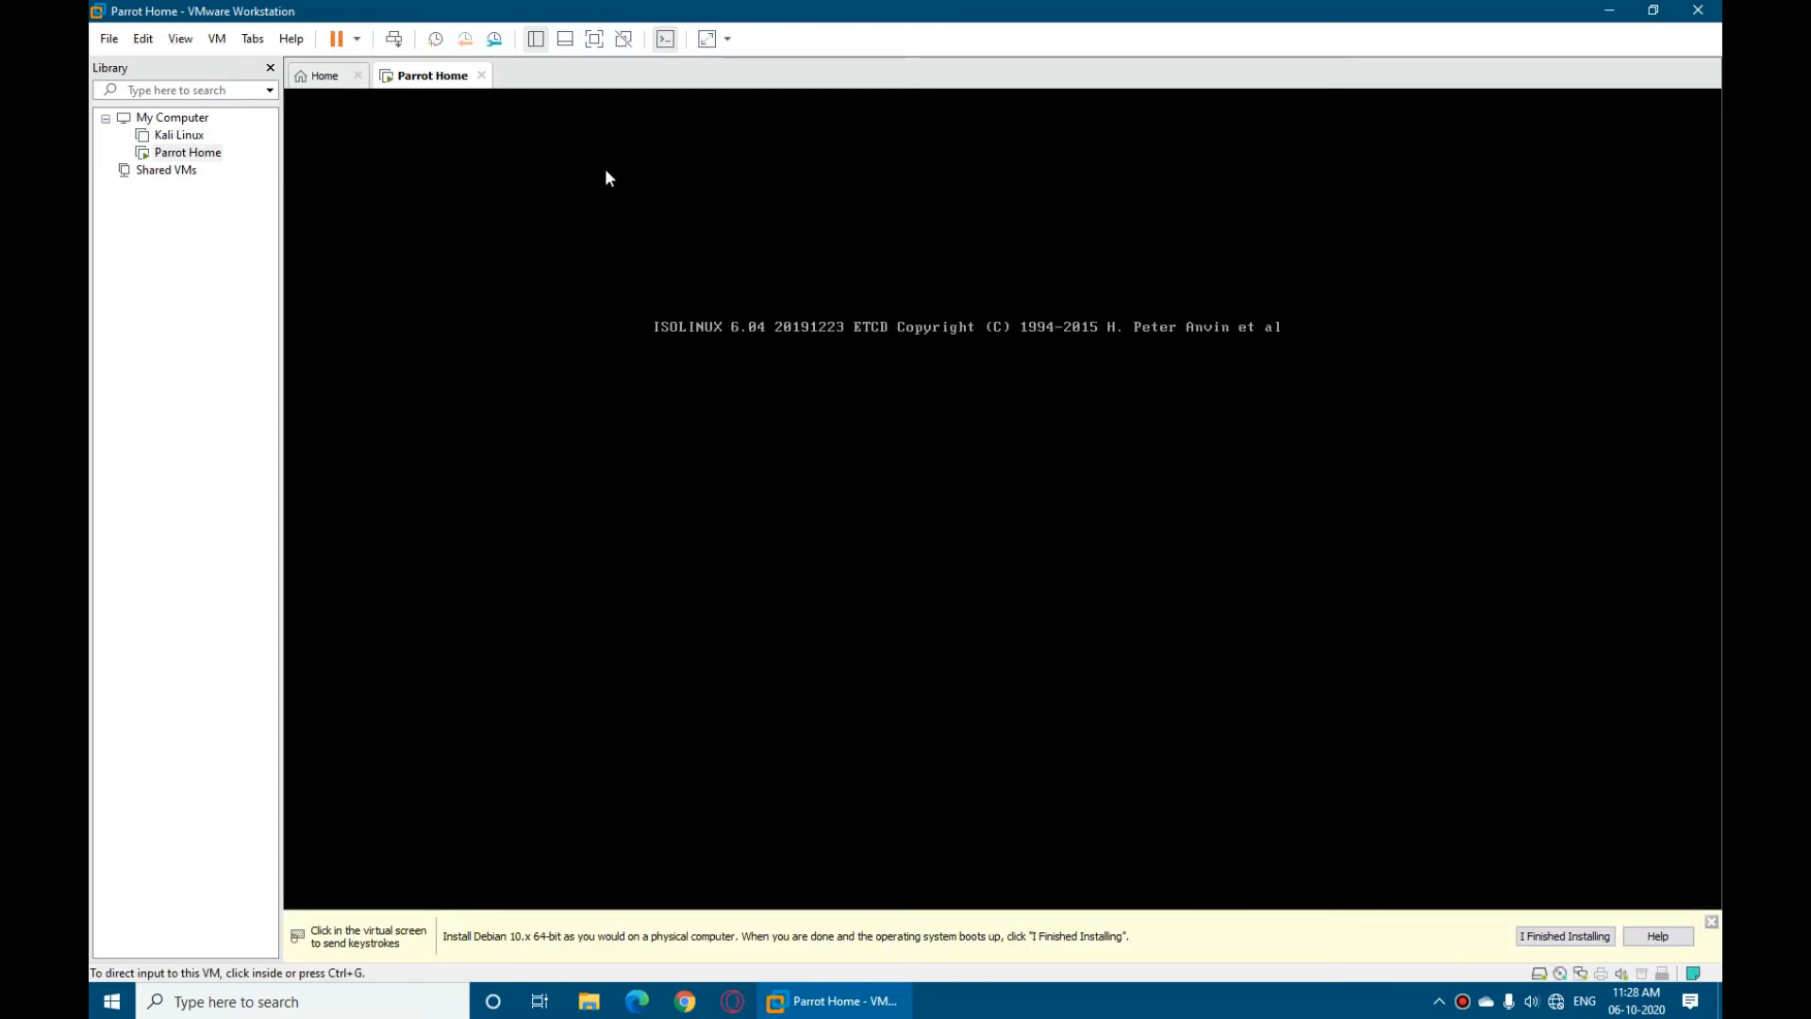
{"action": "left_click", "coordinate": [594, 38]}
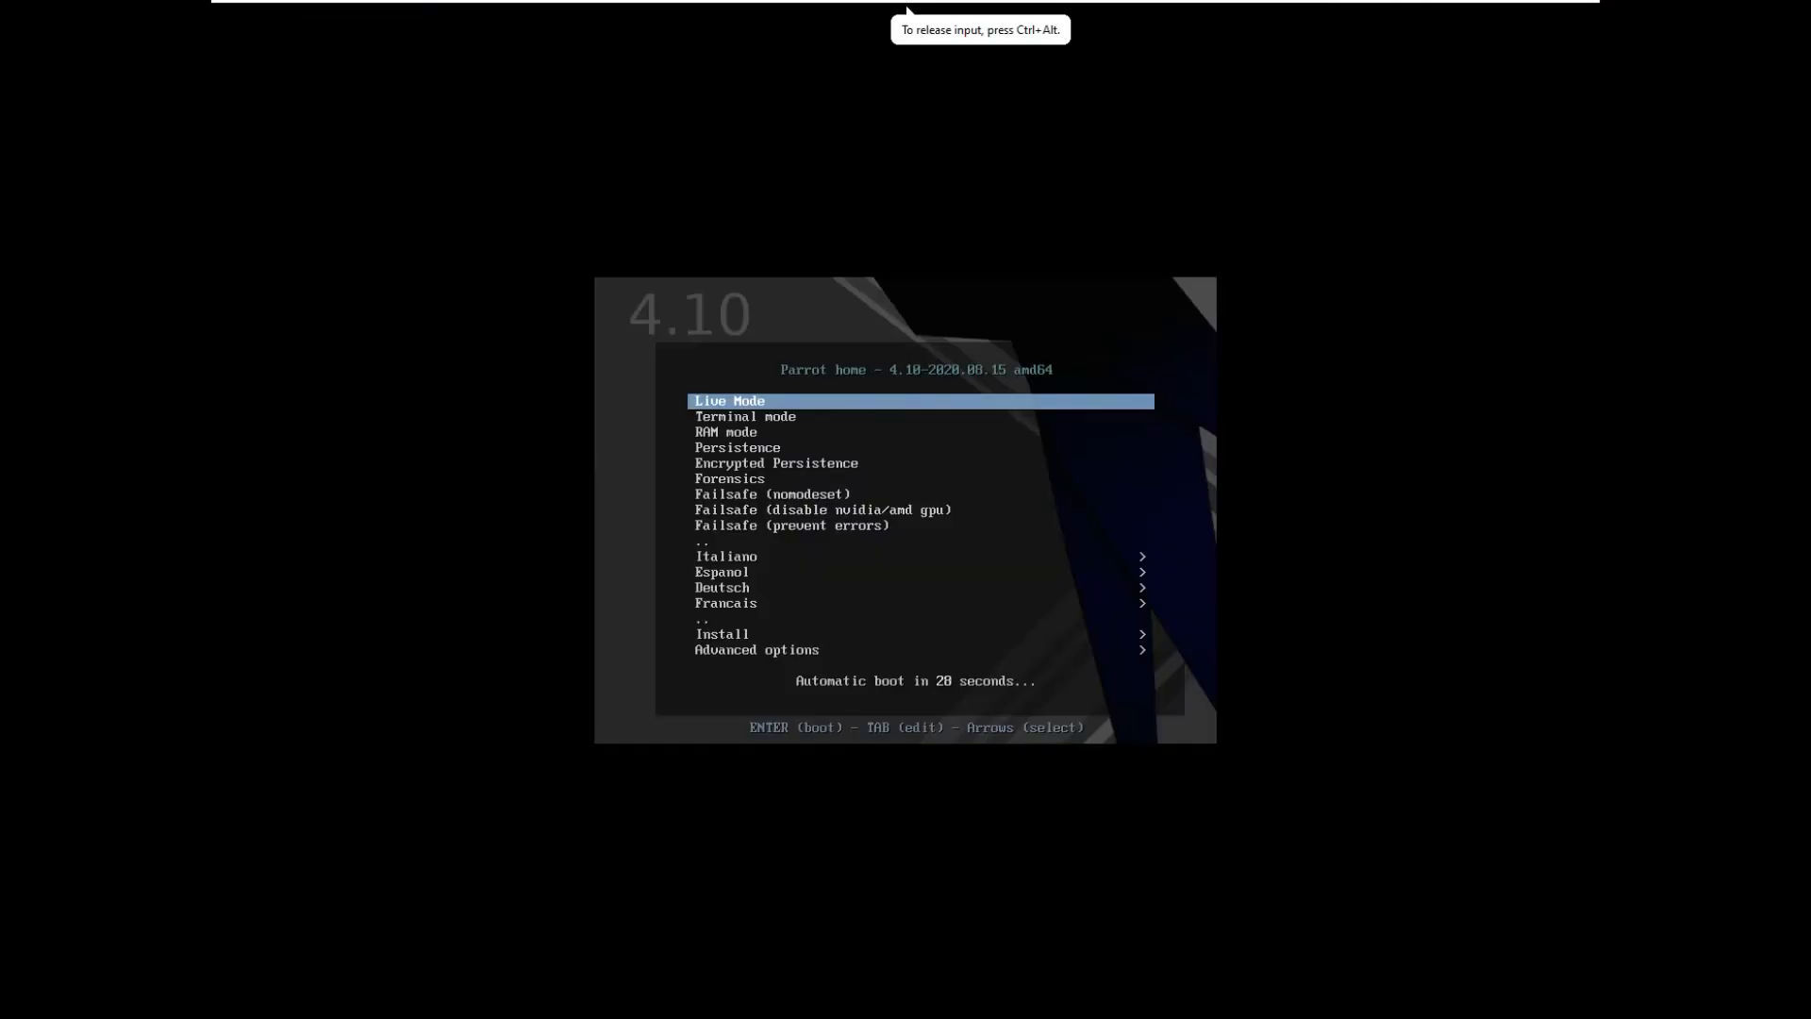
Boot the Parrot installer from the Install submenu using the "Install with GTK GUI" option.
{"action": "key", "text": "Down"}
{"action": "key", "text": "Down"}
{"action": "key", "text": "Up"}
{"action": "key", "text": "Up"}
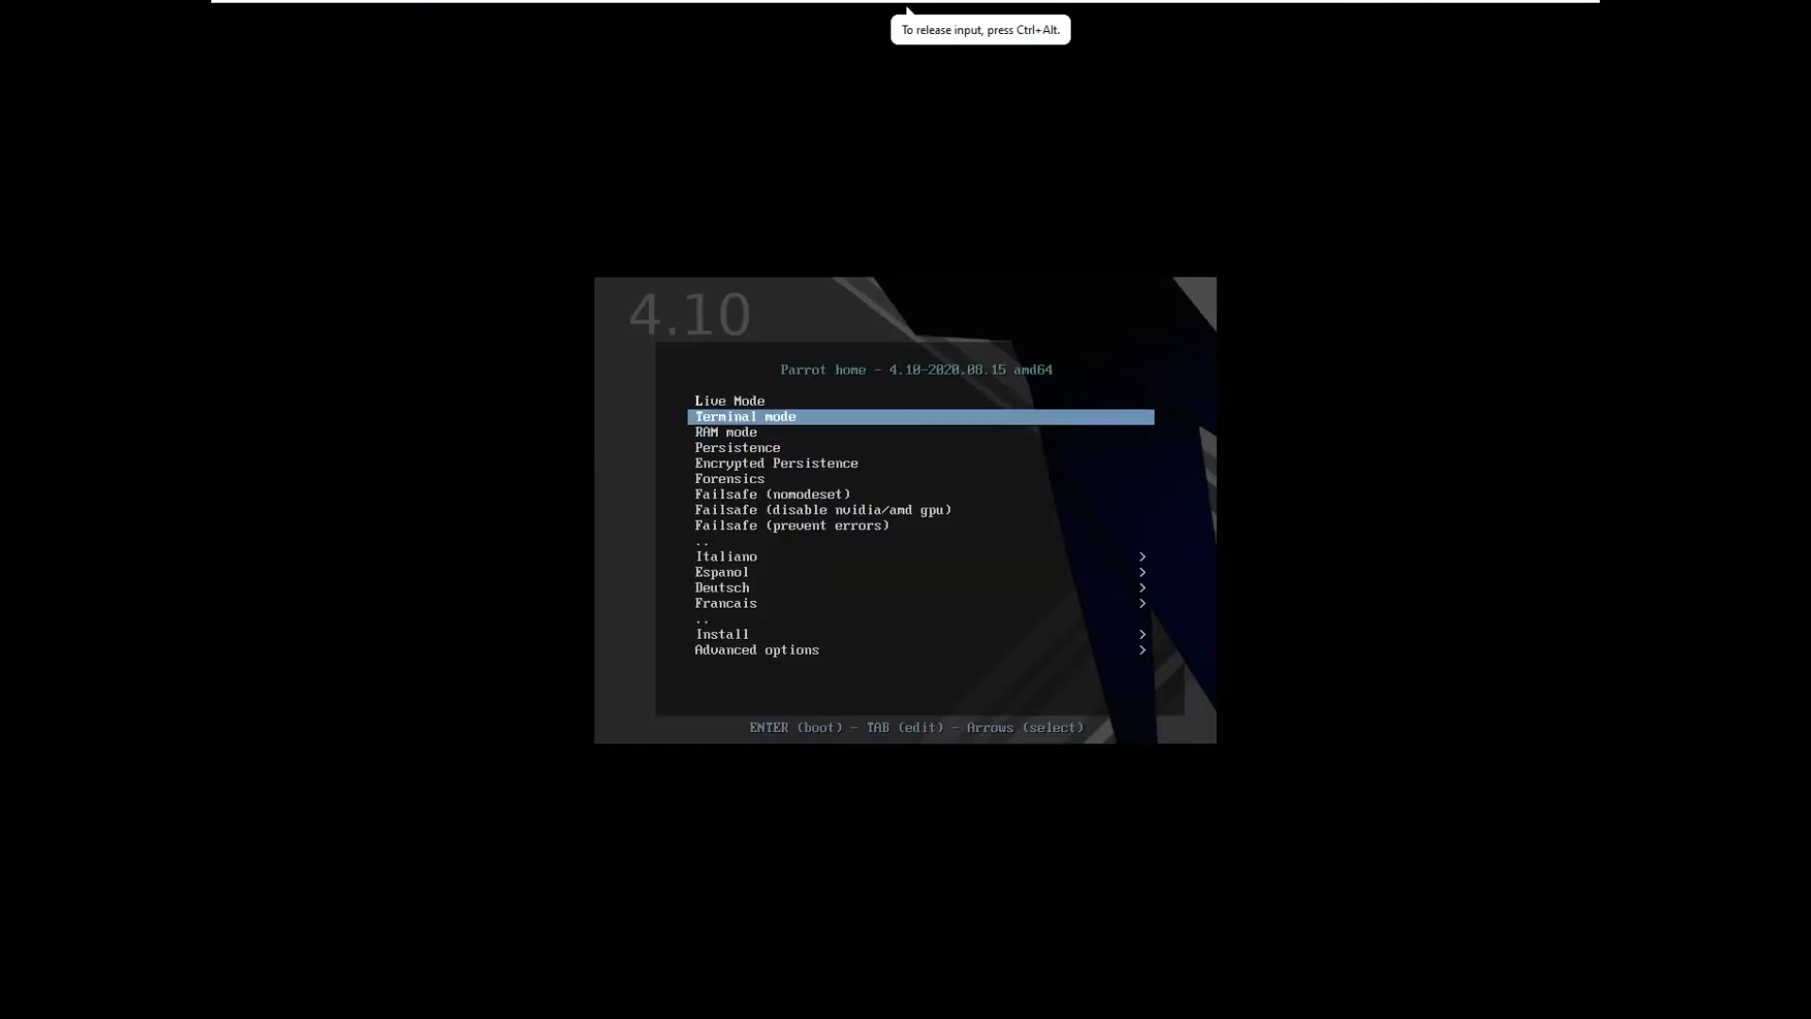
{"action": "key", "text": "Down"}
{"action": "key", "text": "Down"}
{"action": "key", "text": "Down"}
{"action": "key", "text": "Down"}
{"action": "key", "text": "Down"}
{"action": "key", "text": "Down"}
{"action": "key", "text": "Down"}
{"action": "key", "text": "Down"}
{"action": "key", "text": "Down"}
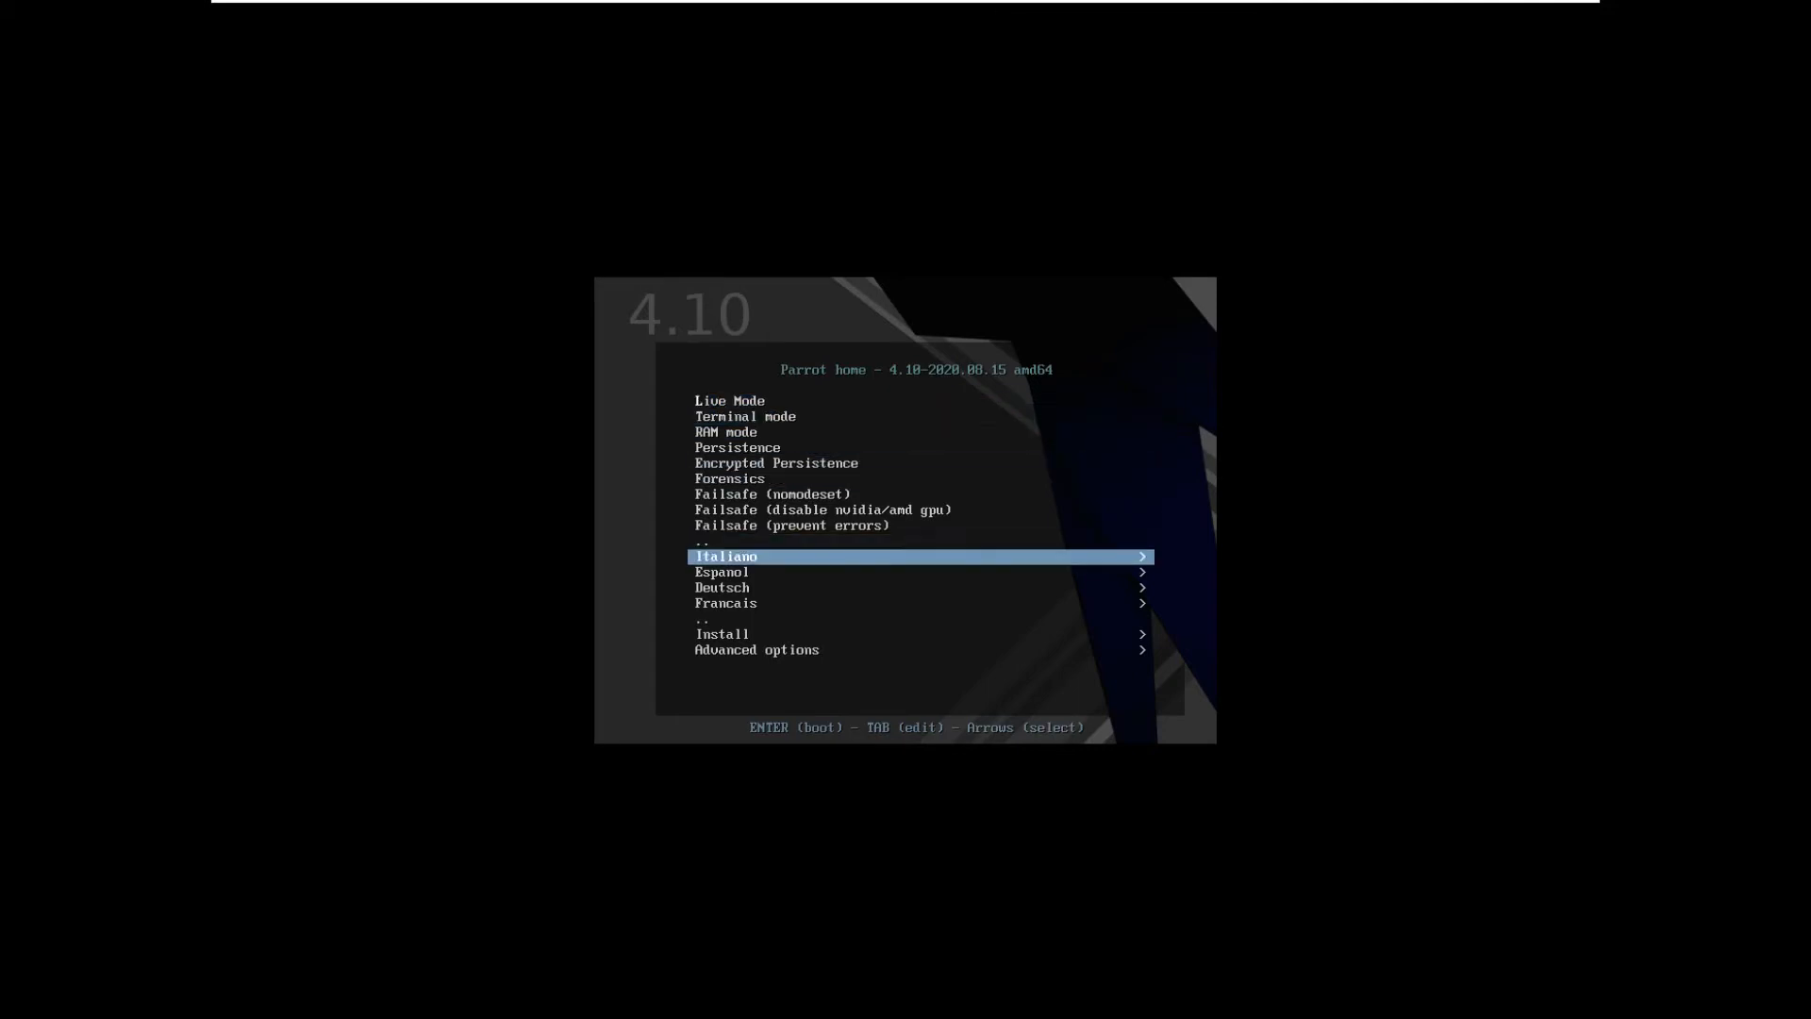
{"action": "key", "text": "Up"}
{"action": "key", "text": "Down"}
{"action": "key", "text": "Down"}
{"action": "key", "text": "Down"}
{"action": "key", "text": "Down"}
{"action": "key", "text": "Down"}
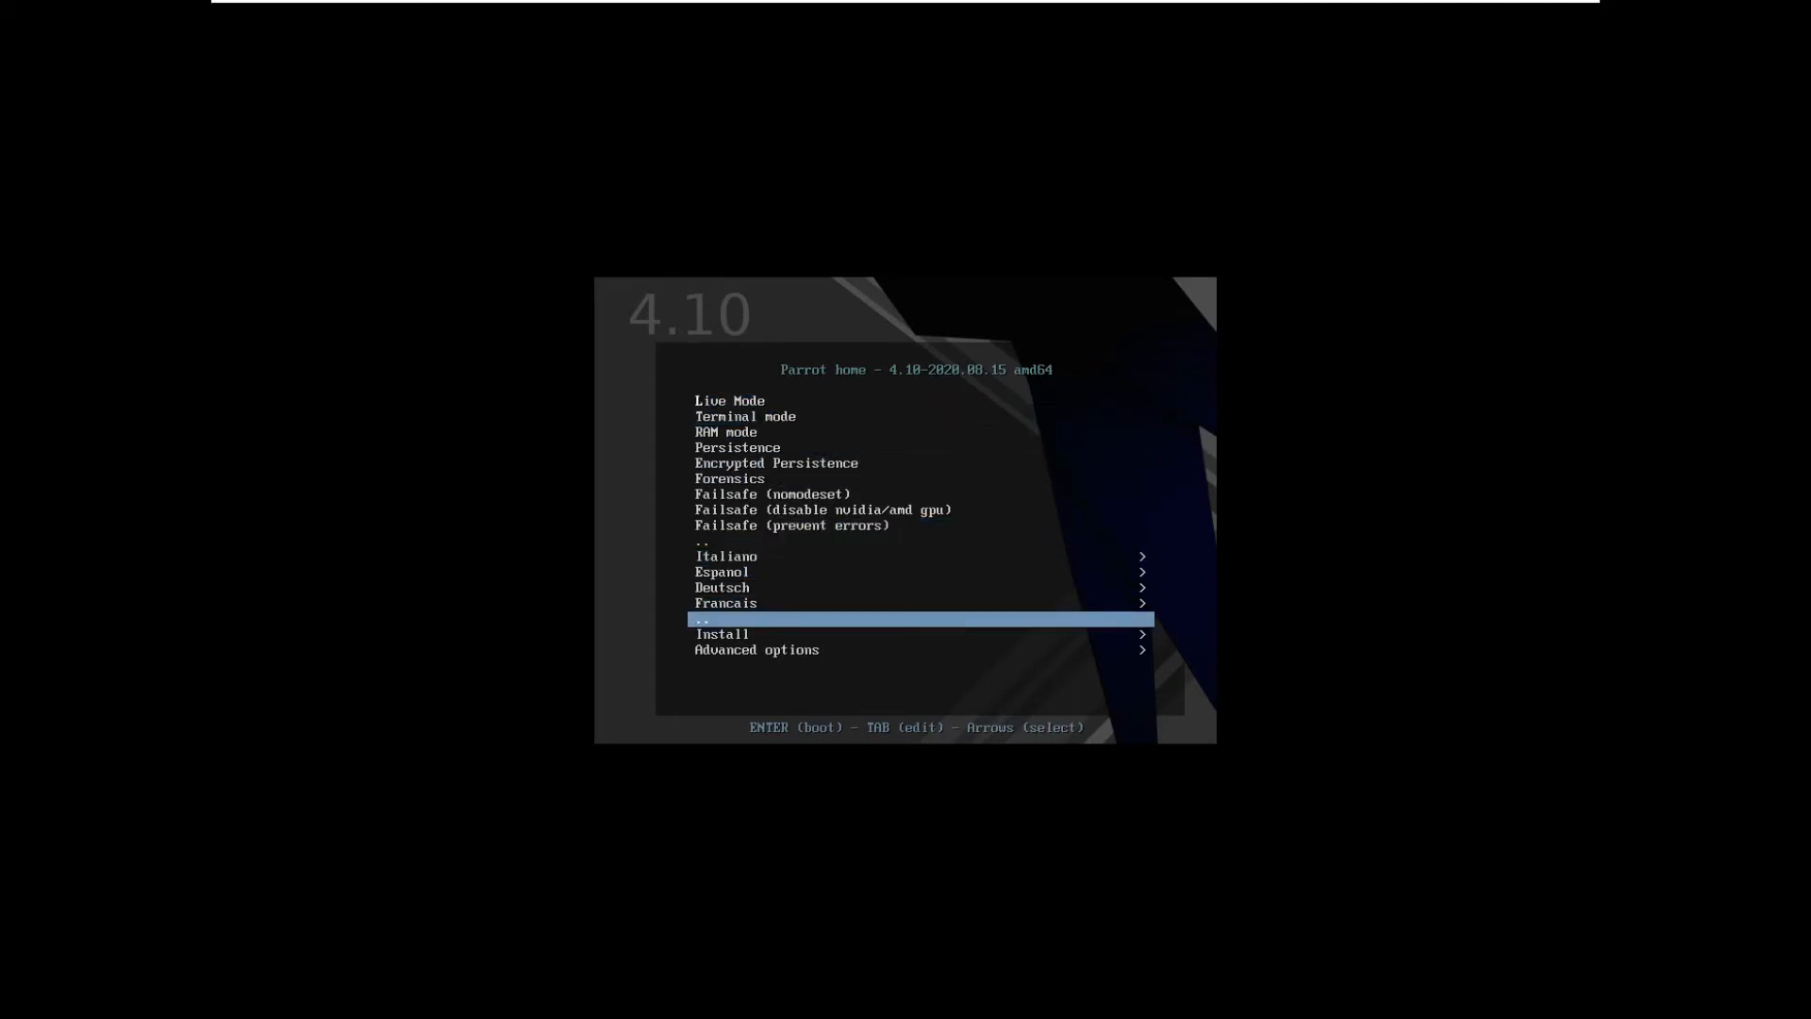
{"action": "key", "text": "Return"}
{"action": "key", "text": "Down"}
{"action": "key", "text": "Down"}
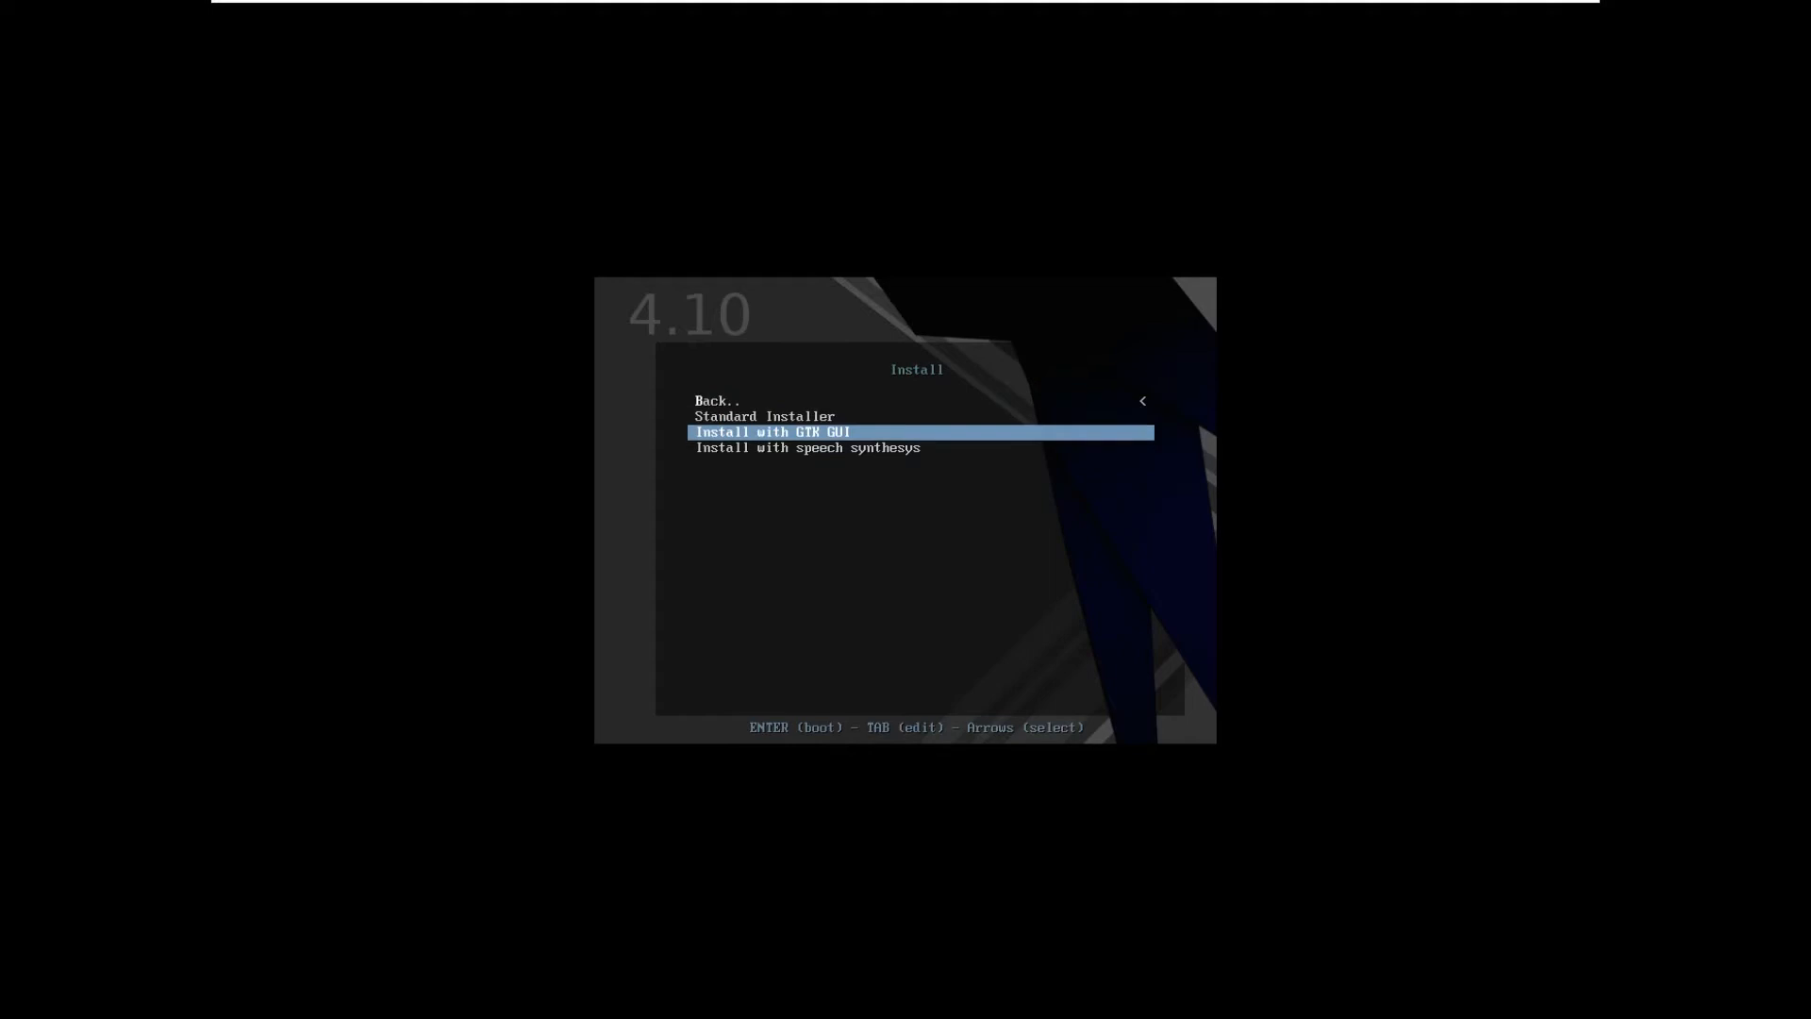
{"action": "key", "text": "Return"}
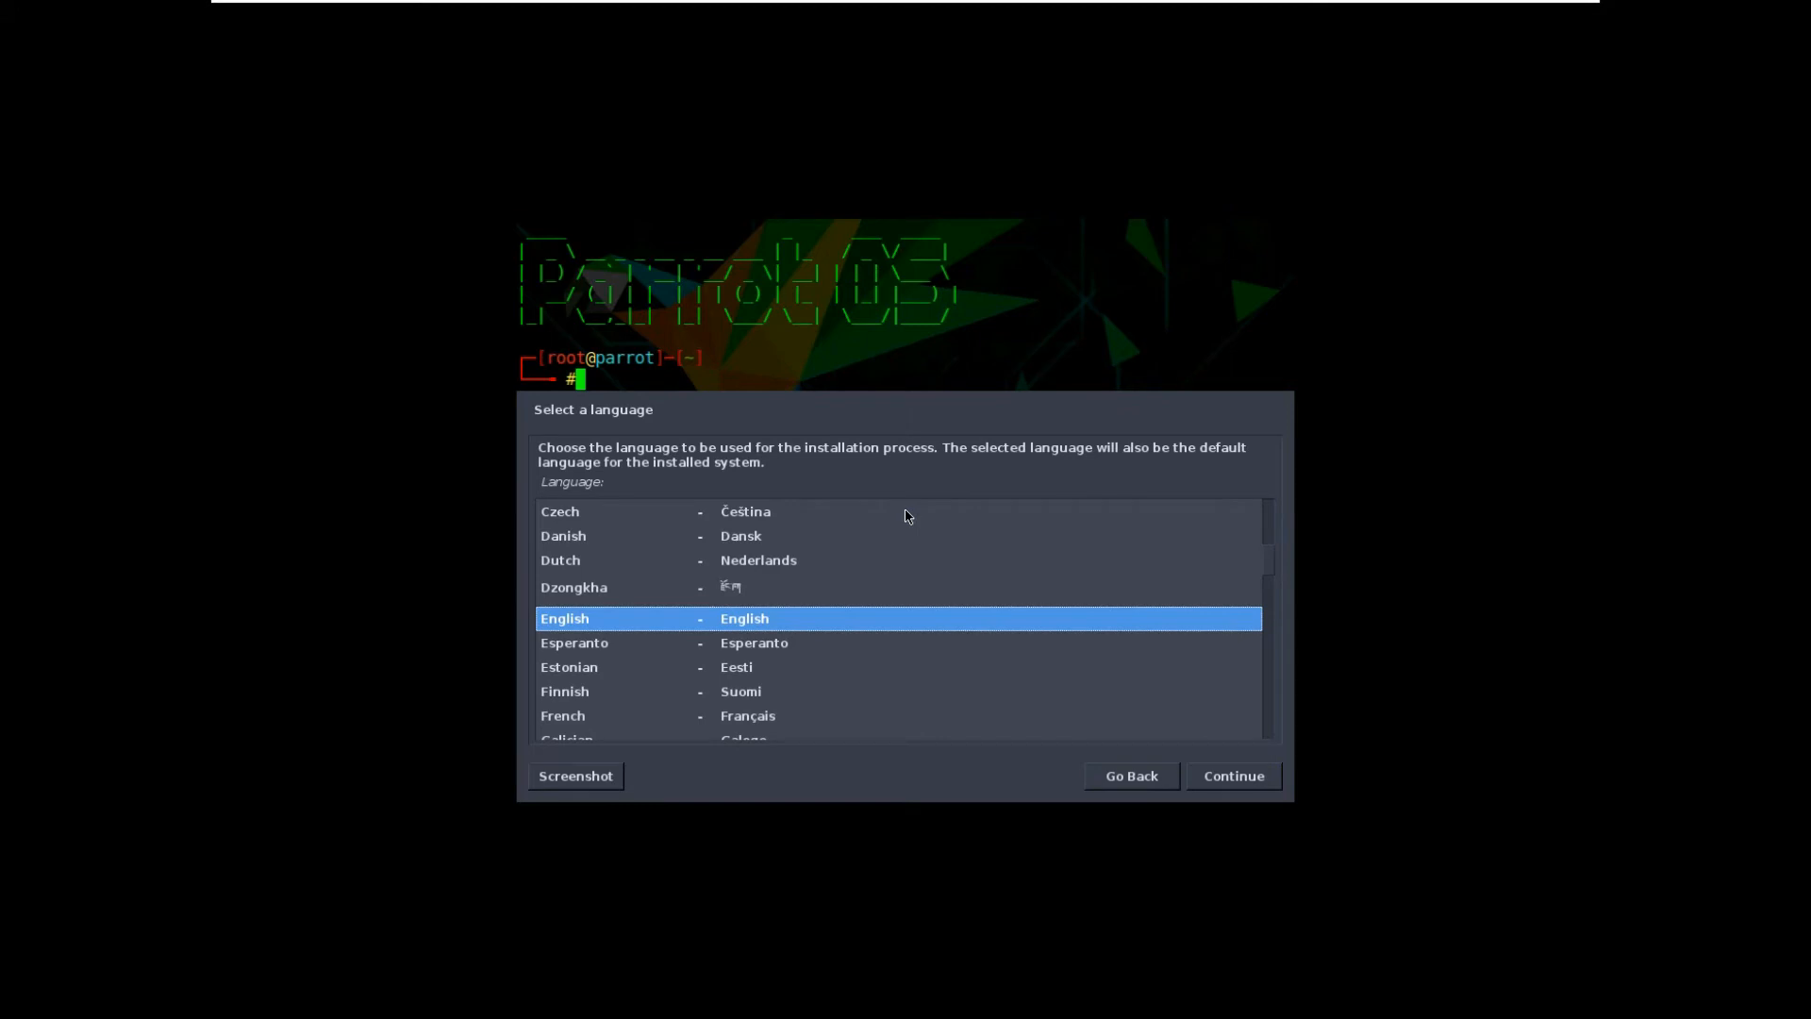
Accept English as the installation language and choose the country two entries above Israel as the location.
{"action": "key", "text": "Return"}
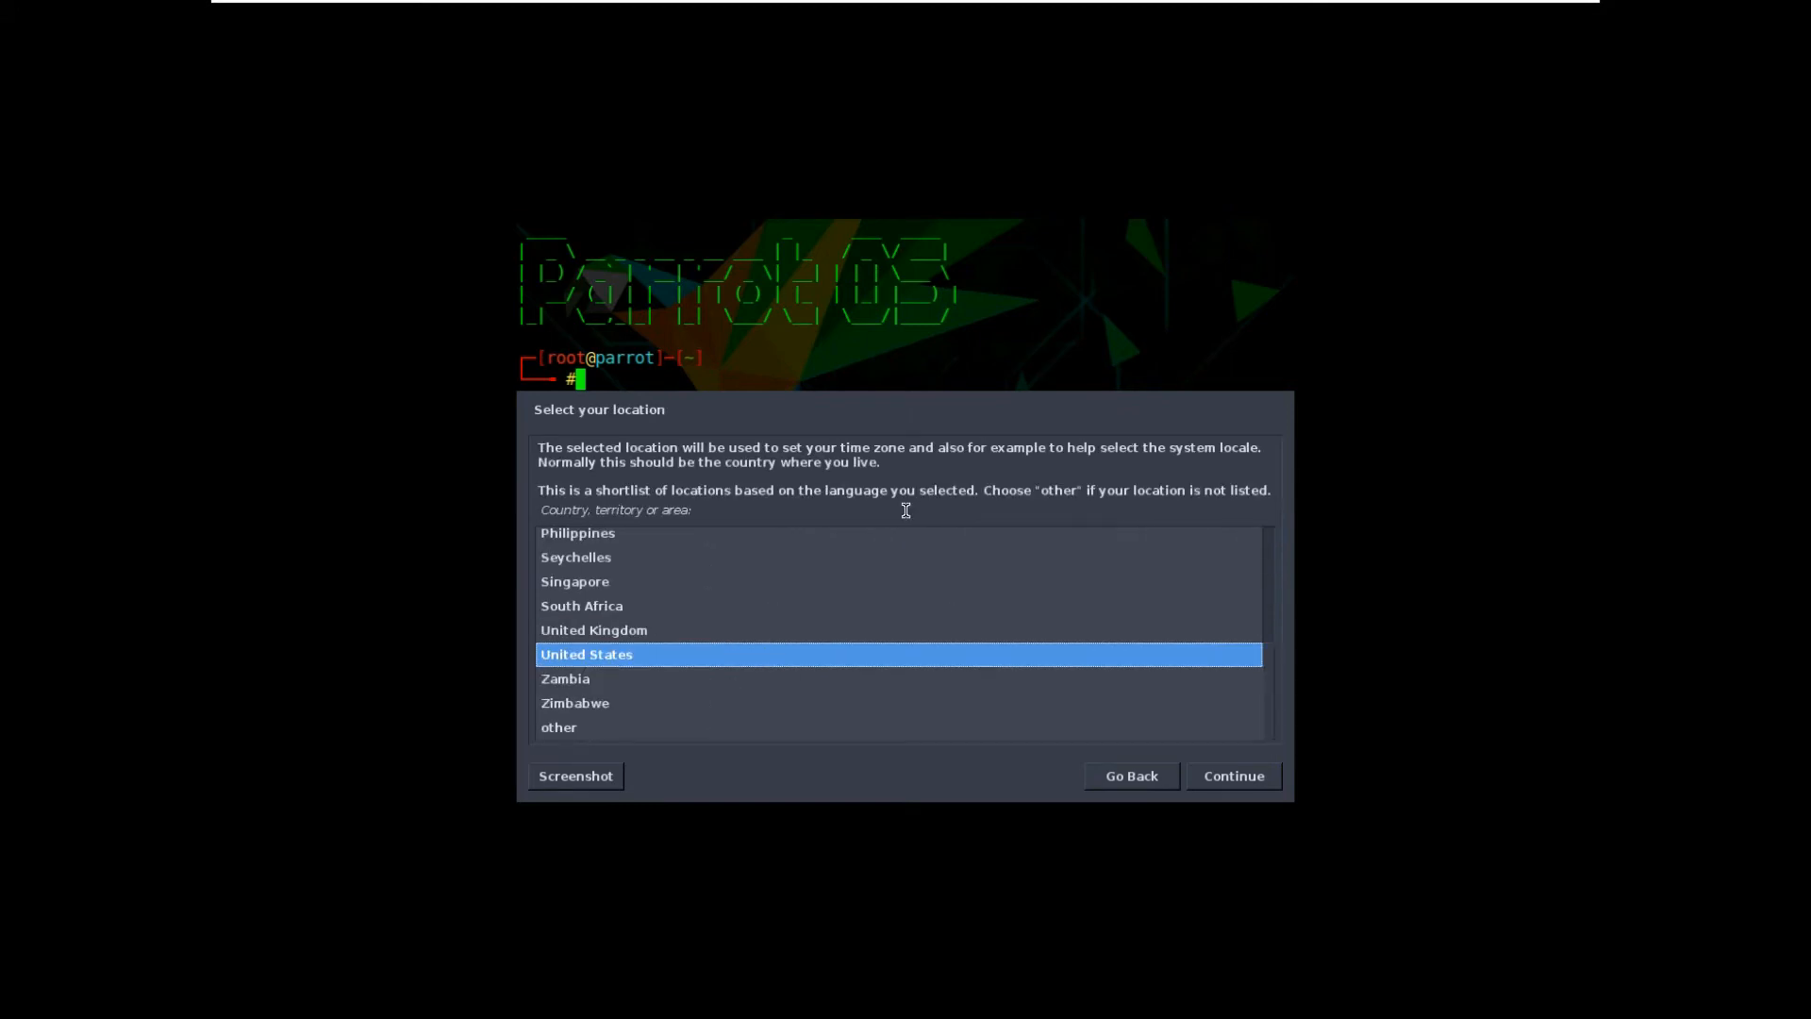
{"action": "key", "text": "Up"}
{"action": "key", "text": "Up"}
{"action": "key", "text": "Up"}
{"action": "key", "text": "Up"}
{"action": "key", "text": "Up"}
{"action": "key", "text": "Up"}
{"action": "key", "text": "Up"}
{"action": "key", "text": "Up"}
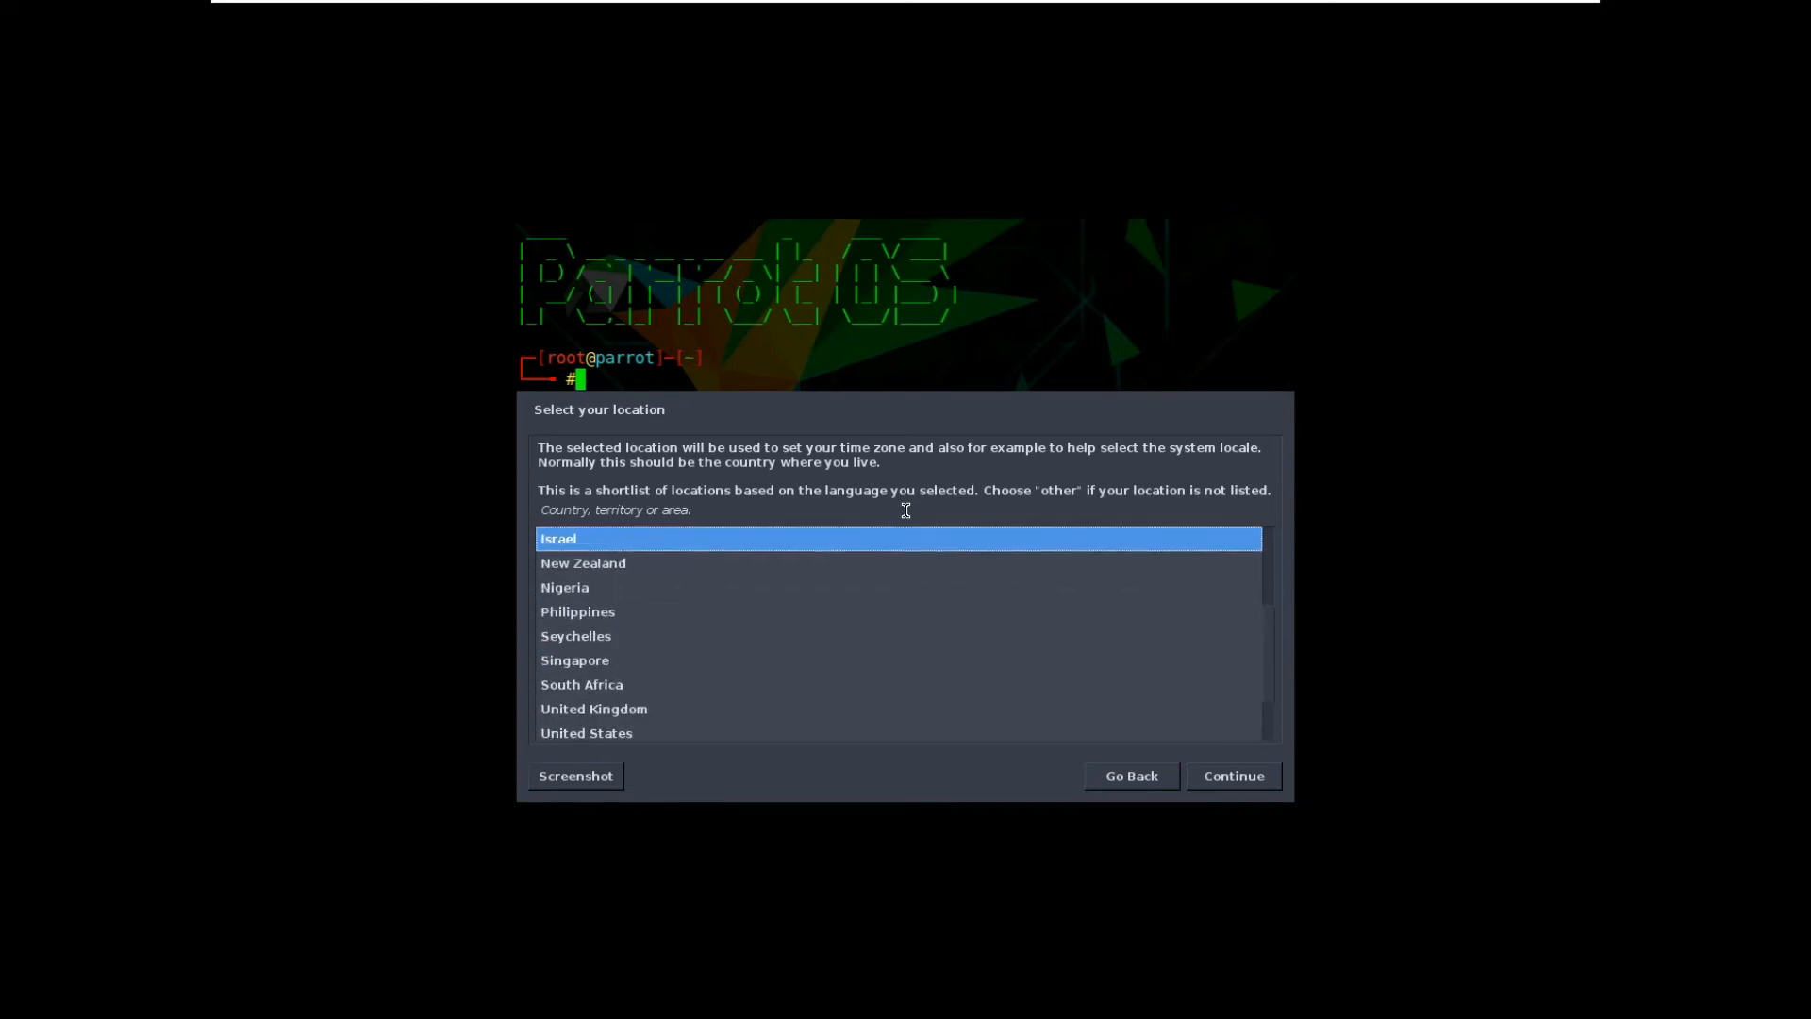
{"action": "key", "text": "Up"}
{"action": "key", "text": "Up"}
{"action": "key", "text": "Return"}
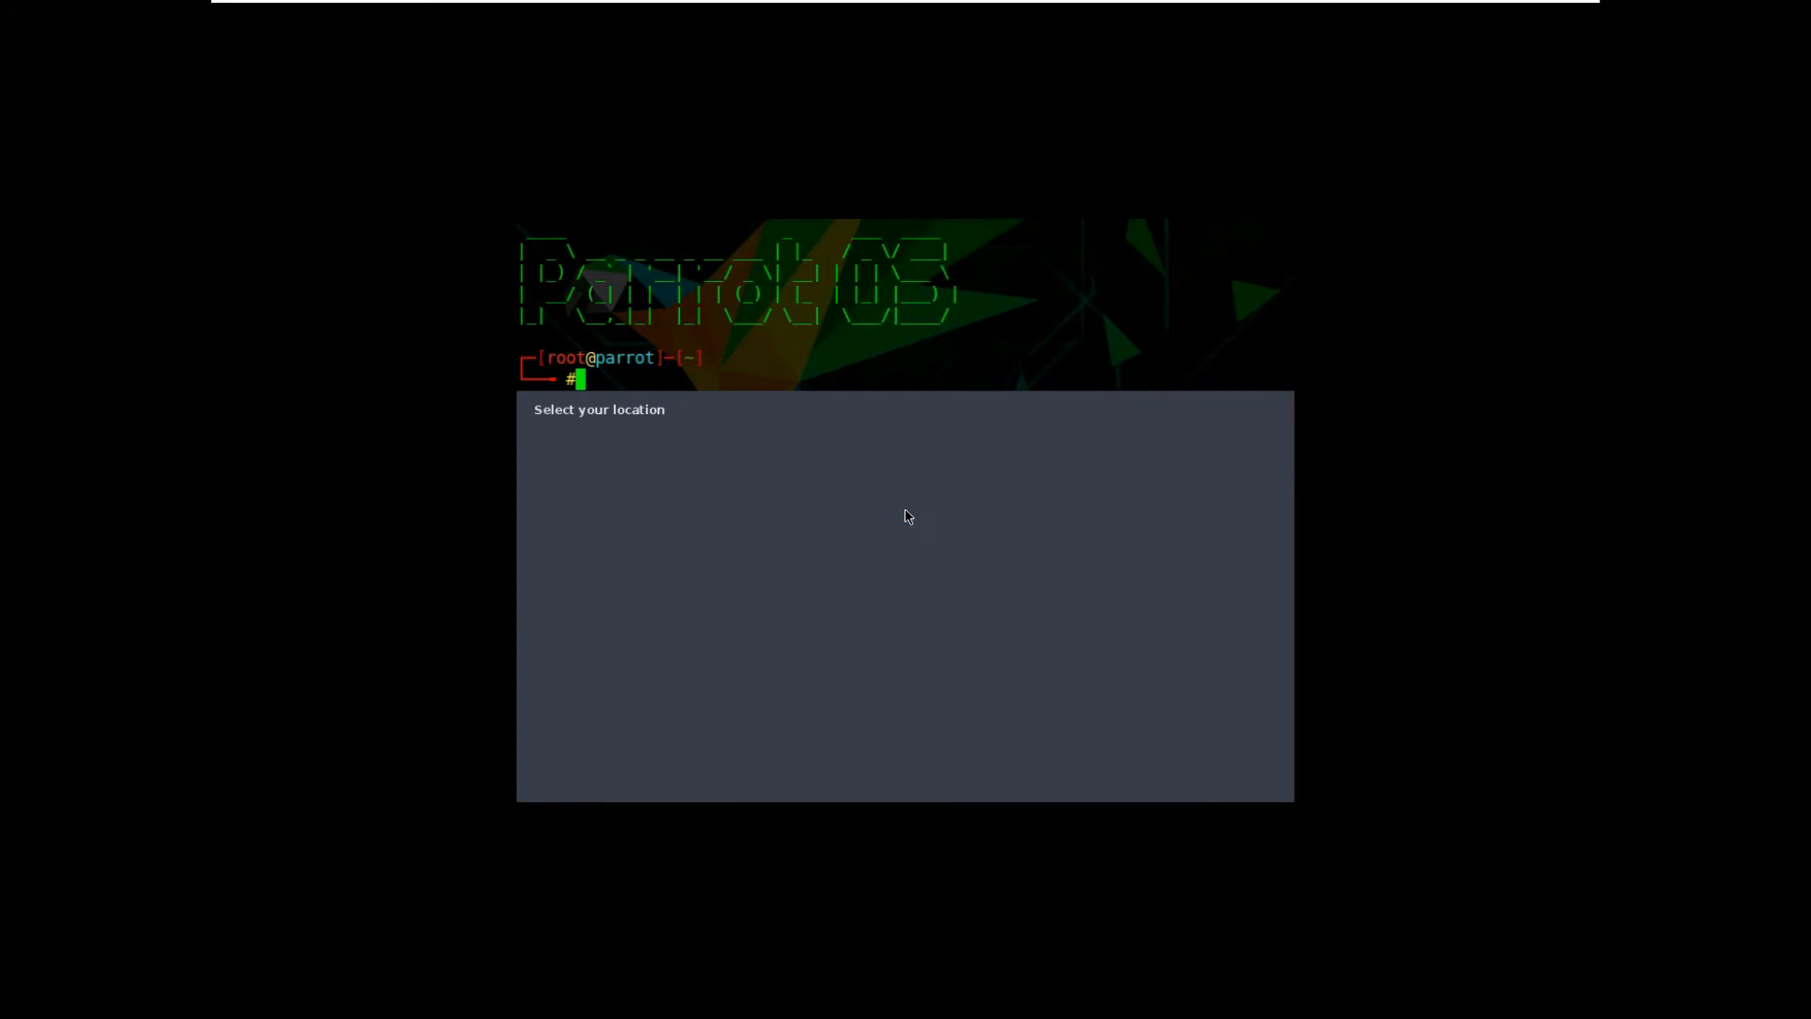
{"action": "key", "text": "Return"}
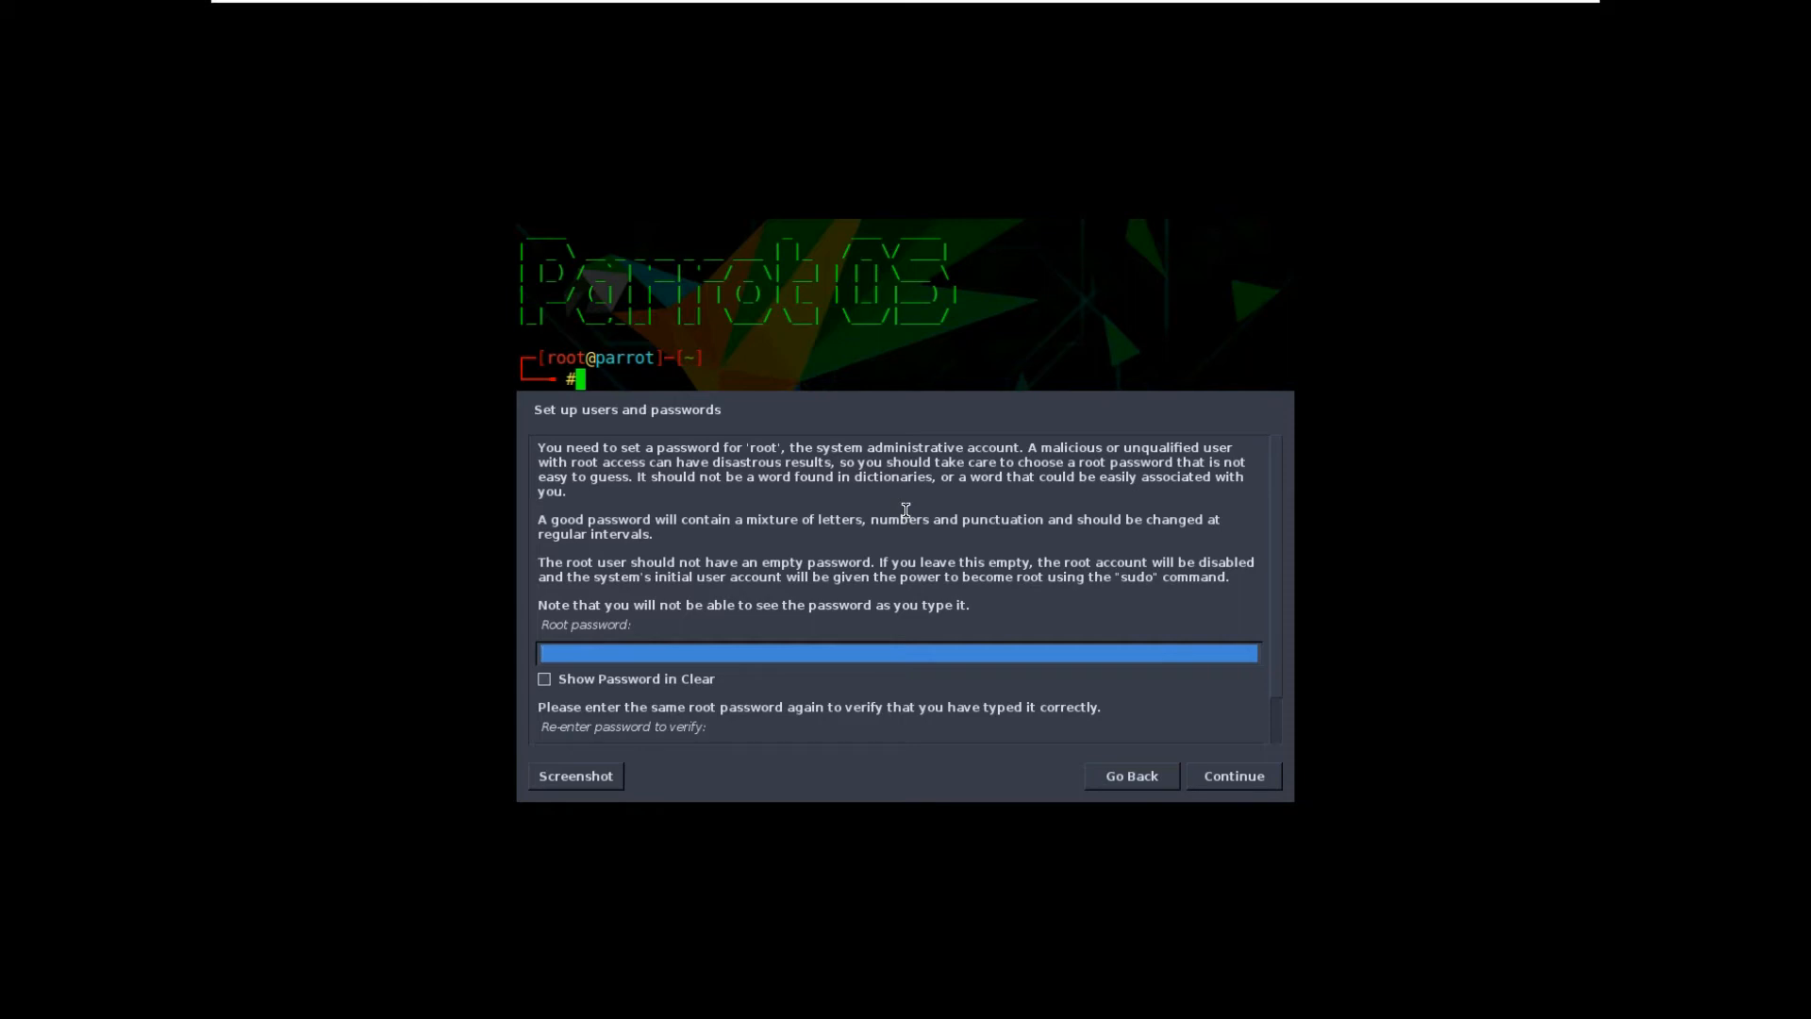
Enter the root password, repeat it for verification, and continue to the new user setup.
{"action": "type", "text": "••••••"}
{"action": "key", "text": "Tab"}
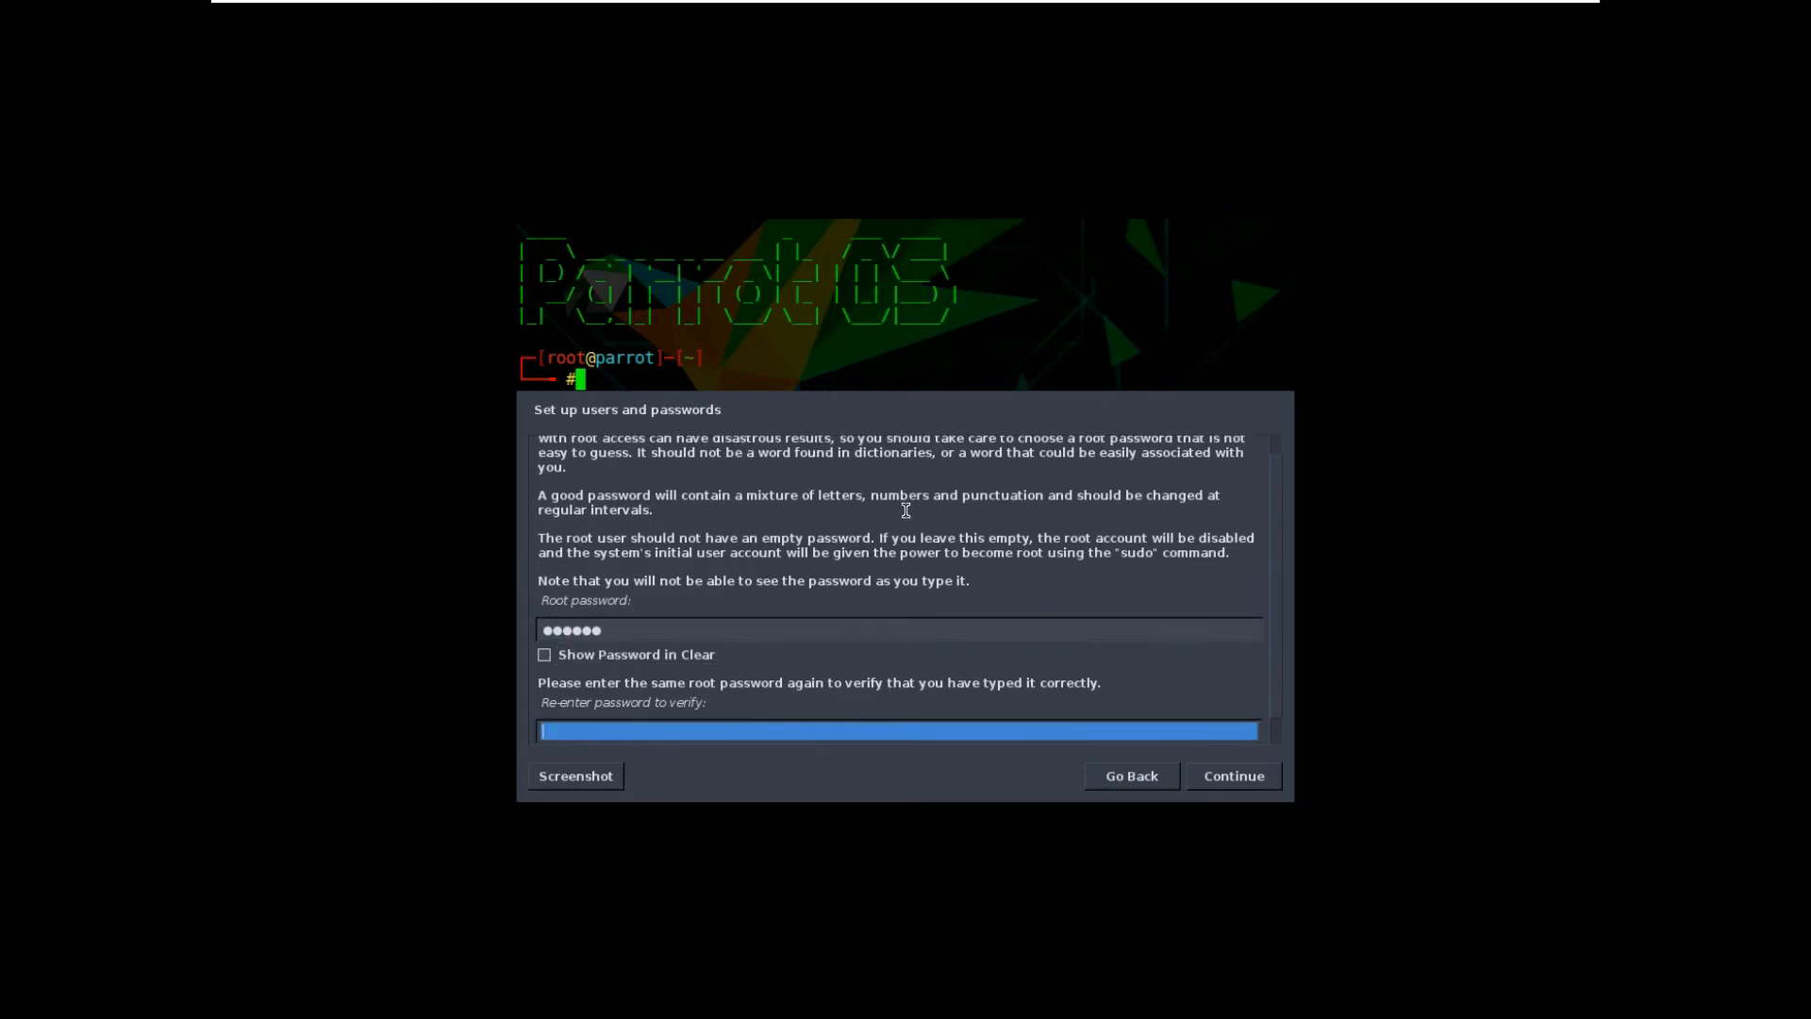
{"action": "type", "text": "••"}
{"action": "type", "text": "*"}
{"action": "key", "text": "Return"}
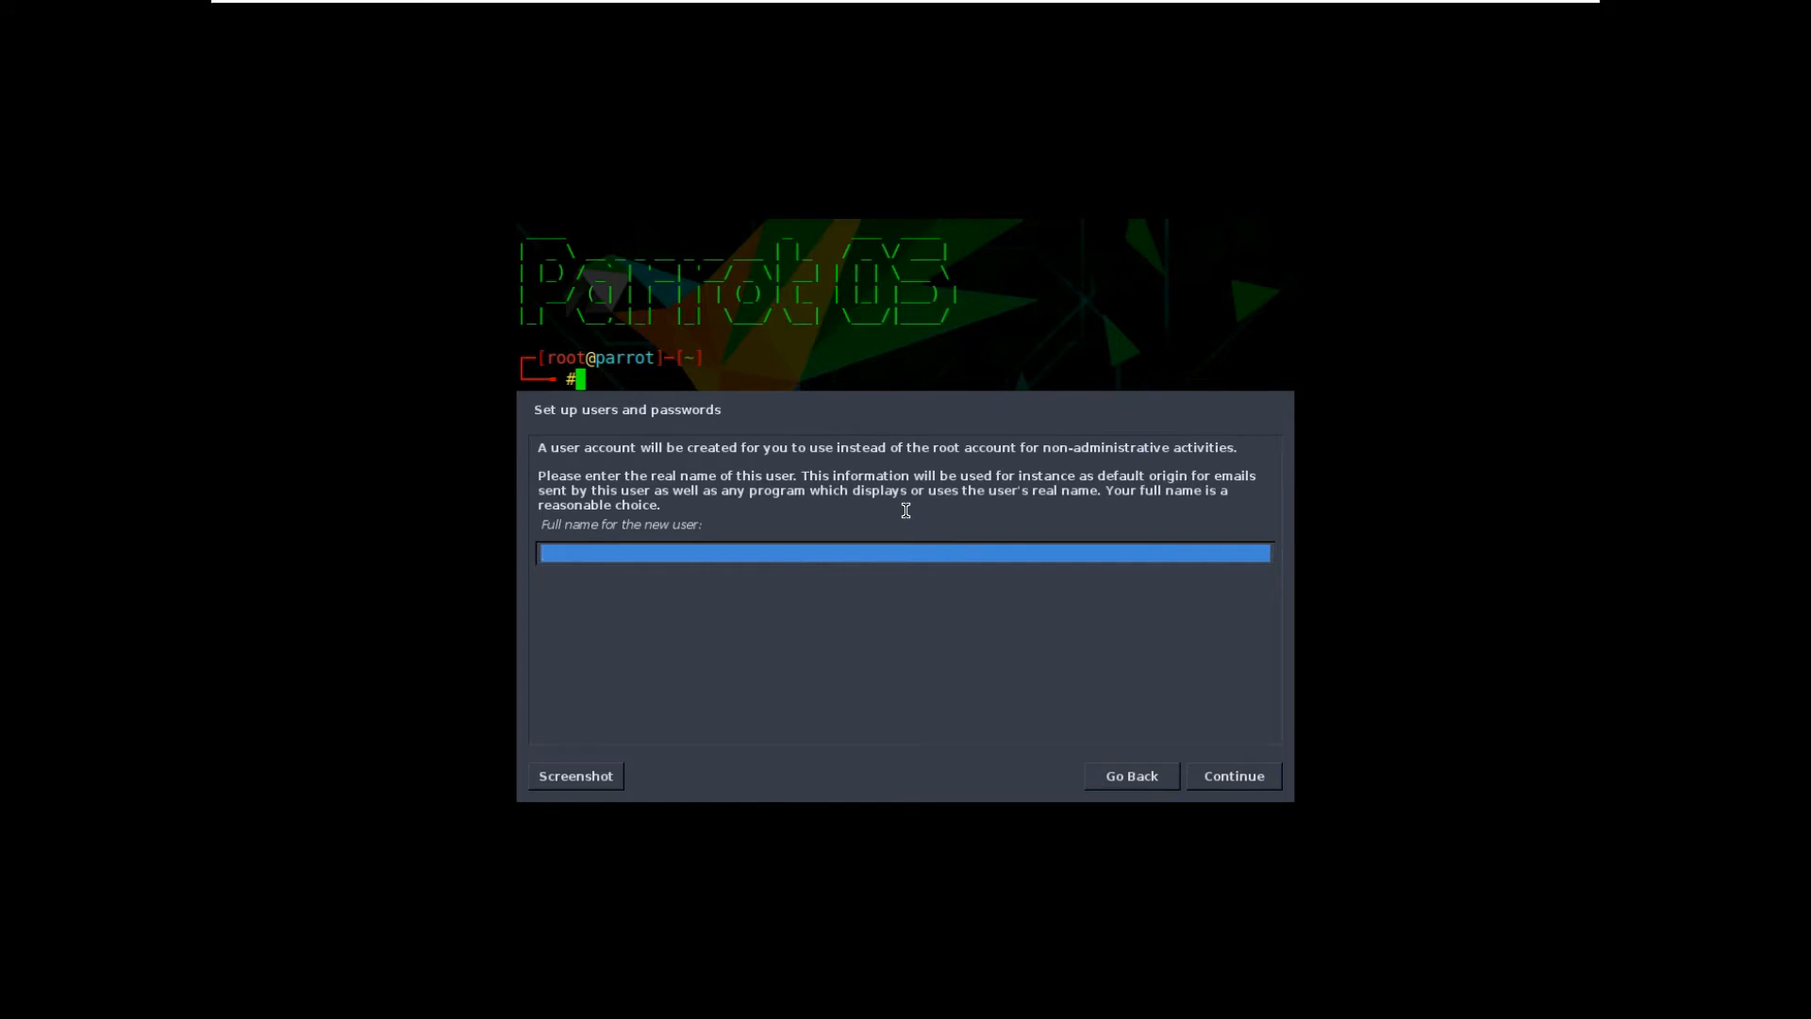
Enter the new user's full name and set the account's username to the first name in lower case.
{"action": "type", "text": "Gourav Kumar"}
{"action": "key", "text": "Return"}
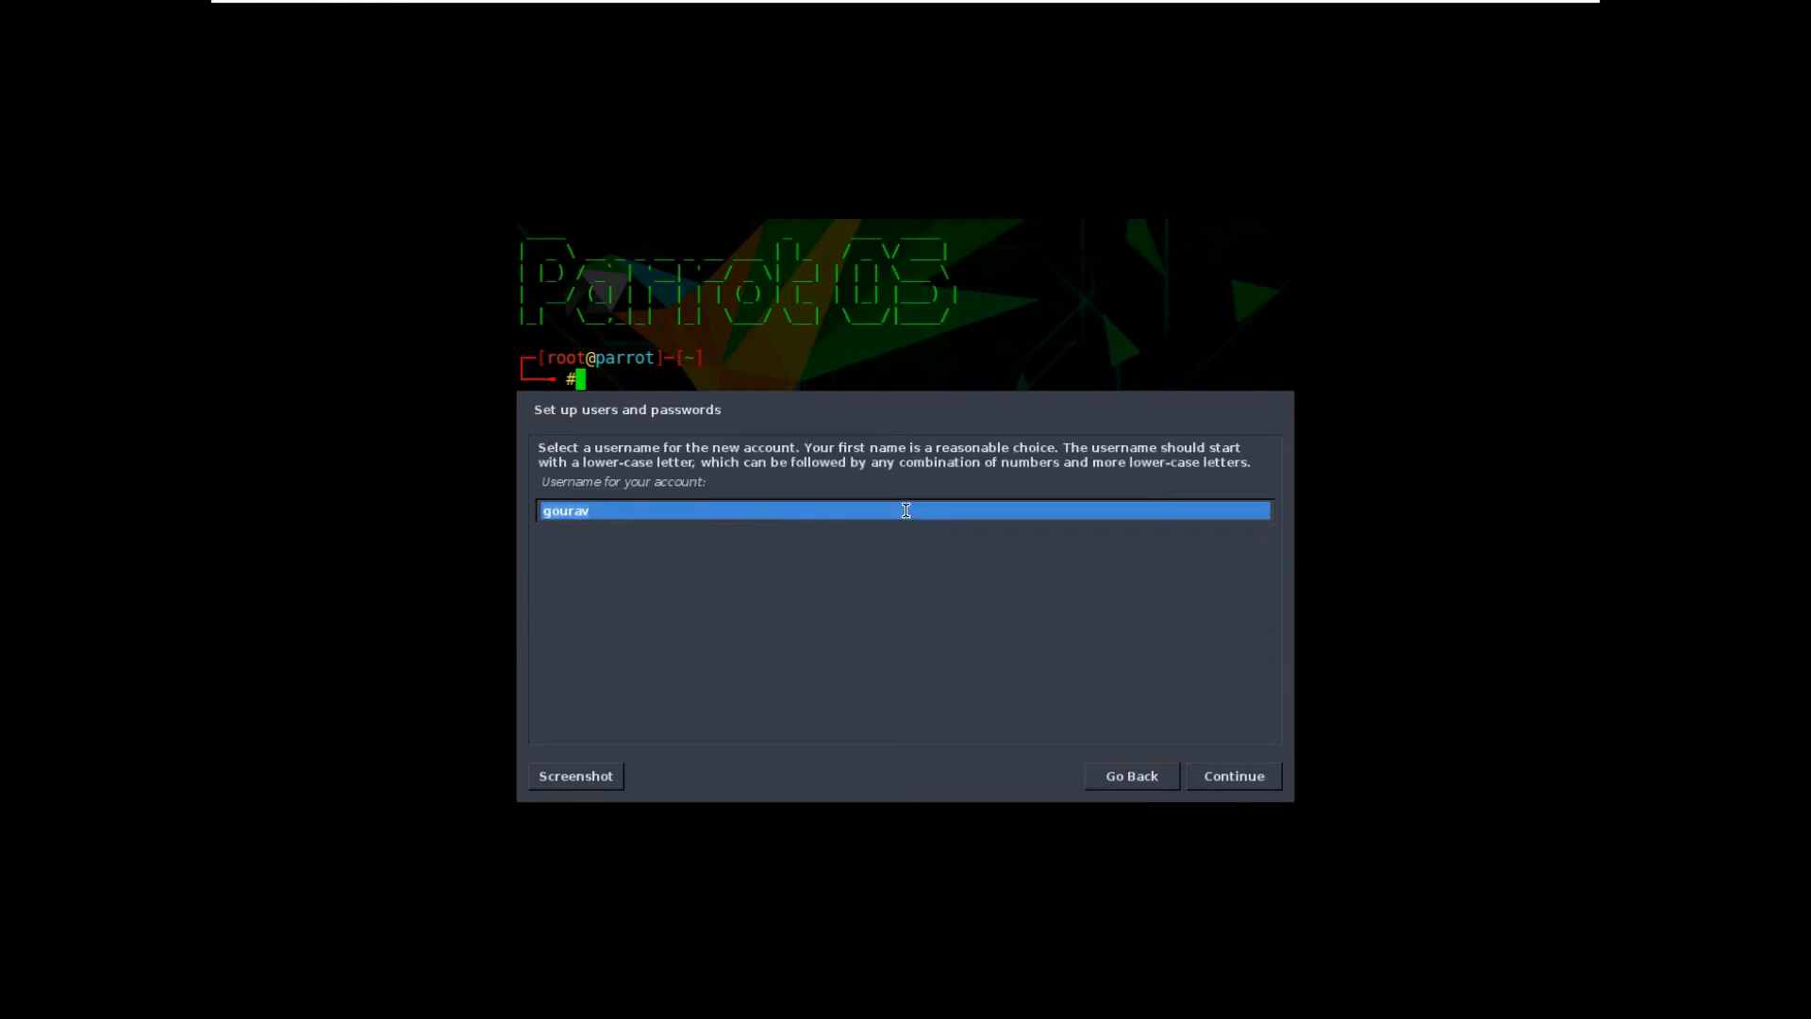
{"action": "type", "text": "gourav"}
{"action": "key", "text": "Return"}
Enter the new user's password, repeat it for verification, and continue to disk partitioning.
{"action": "type", "text": "********"}
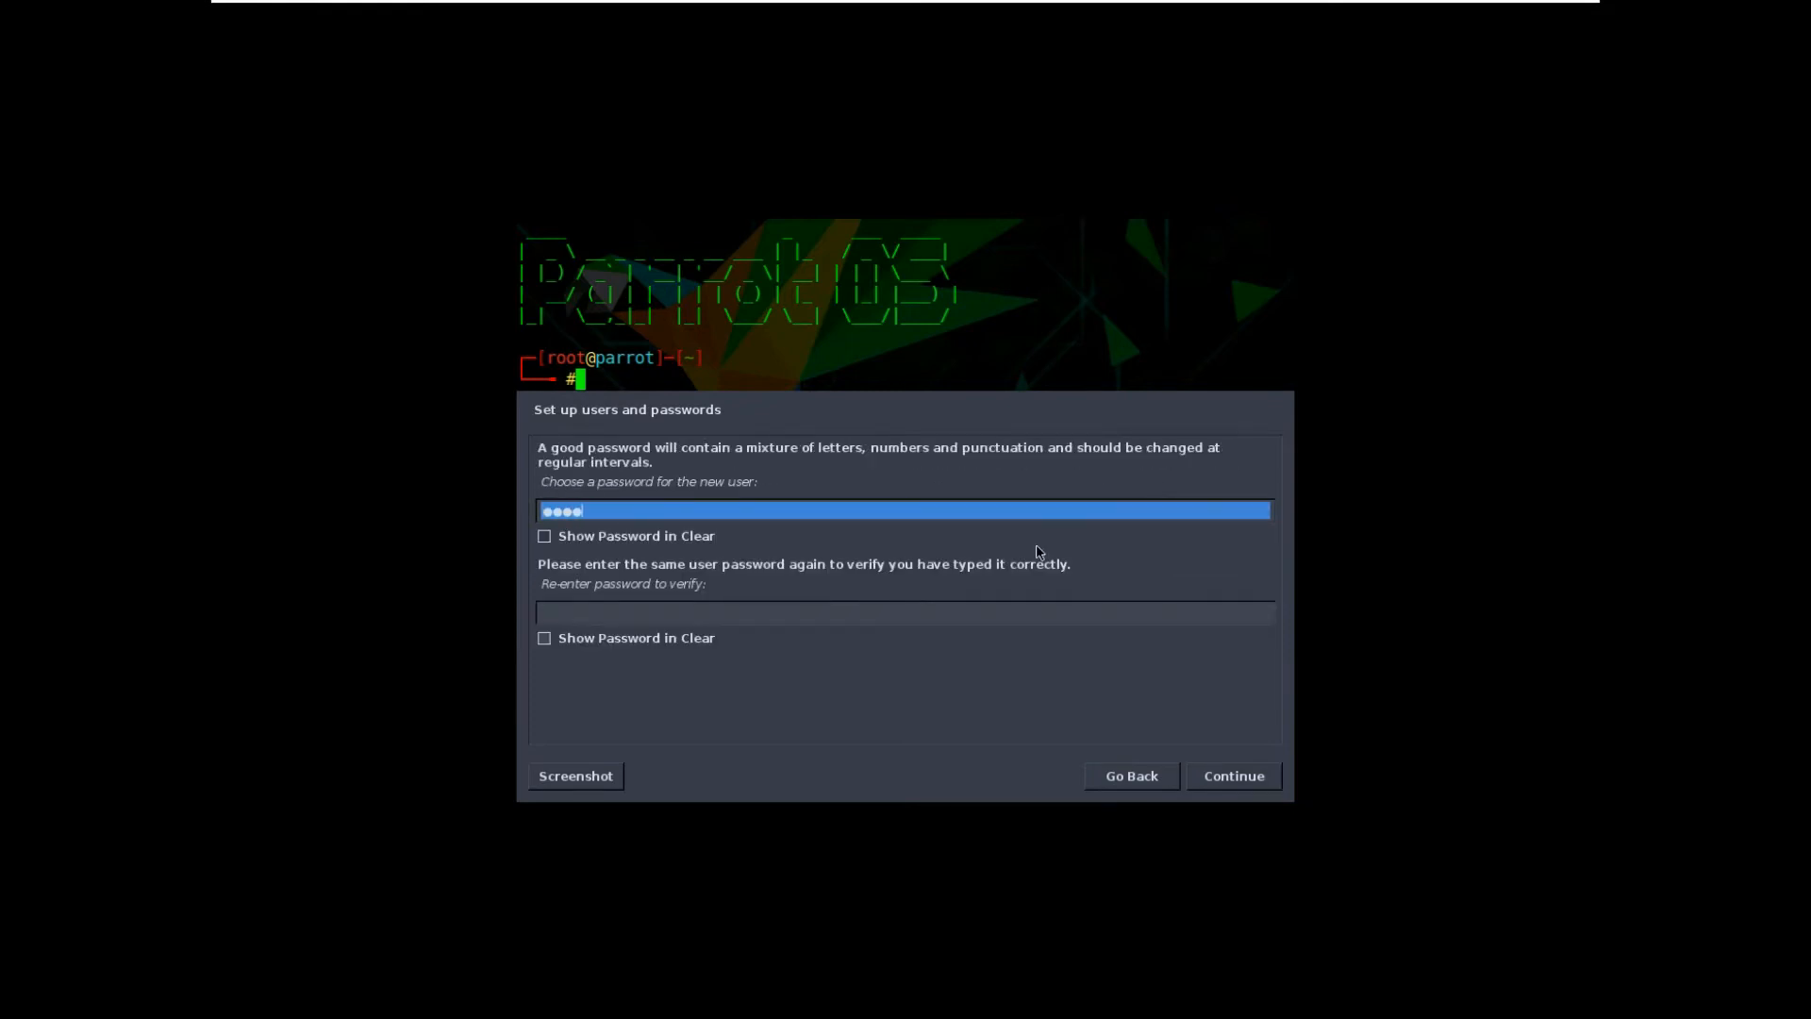
{"action": "key", "text": "Tab"}
{"action": "key", "text": "Tab"}
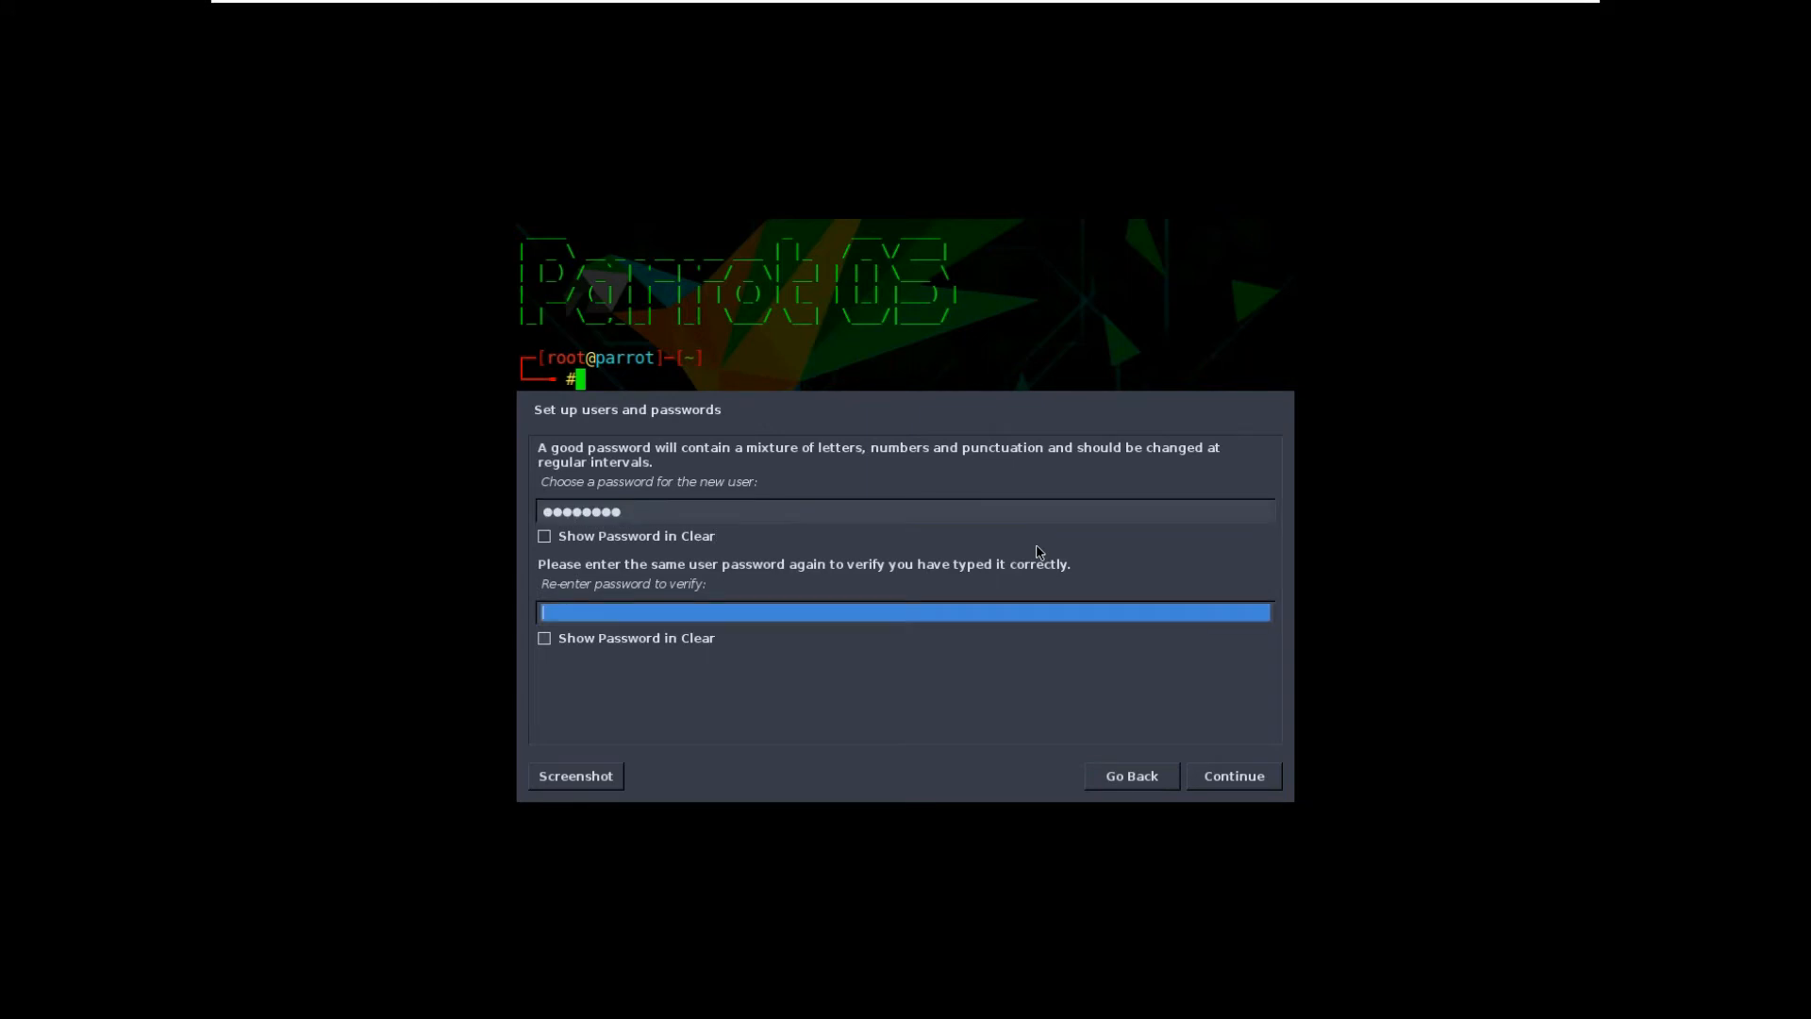
{"action": "type", "text": "********"}
{"action": "key", "text": "Return"}
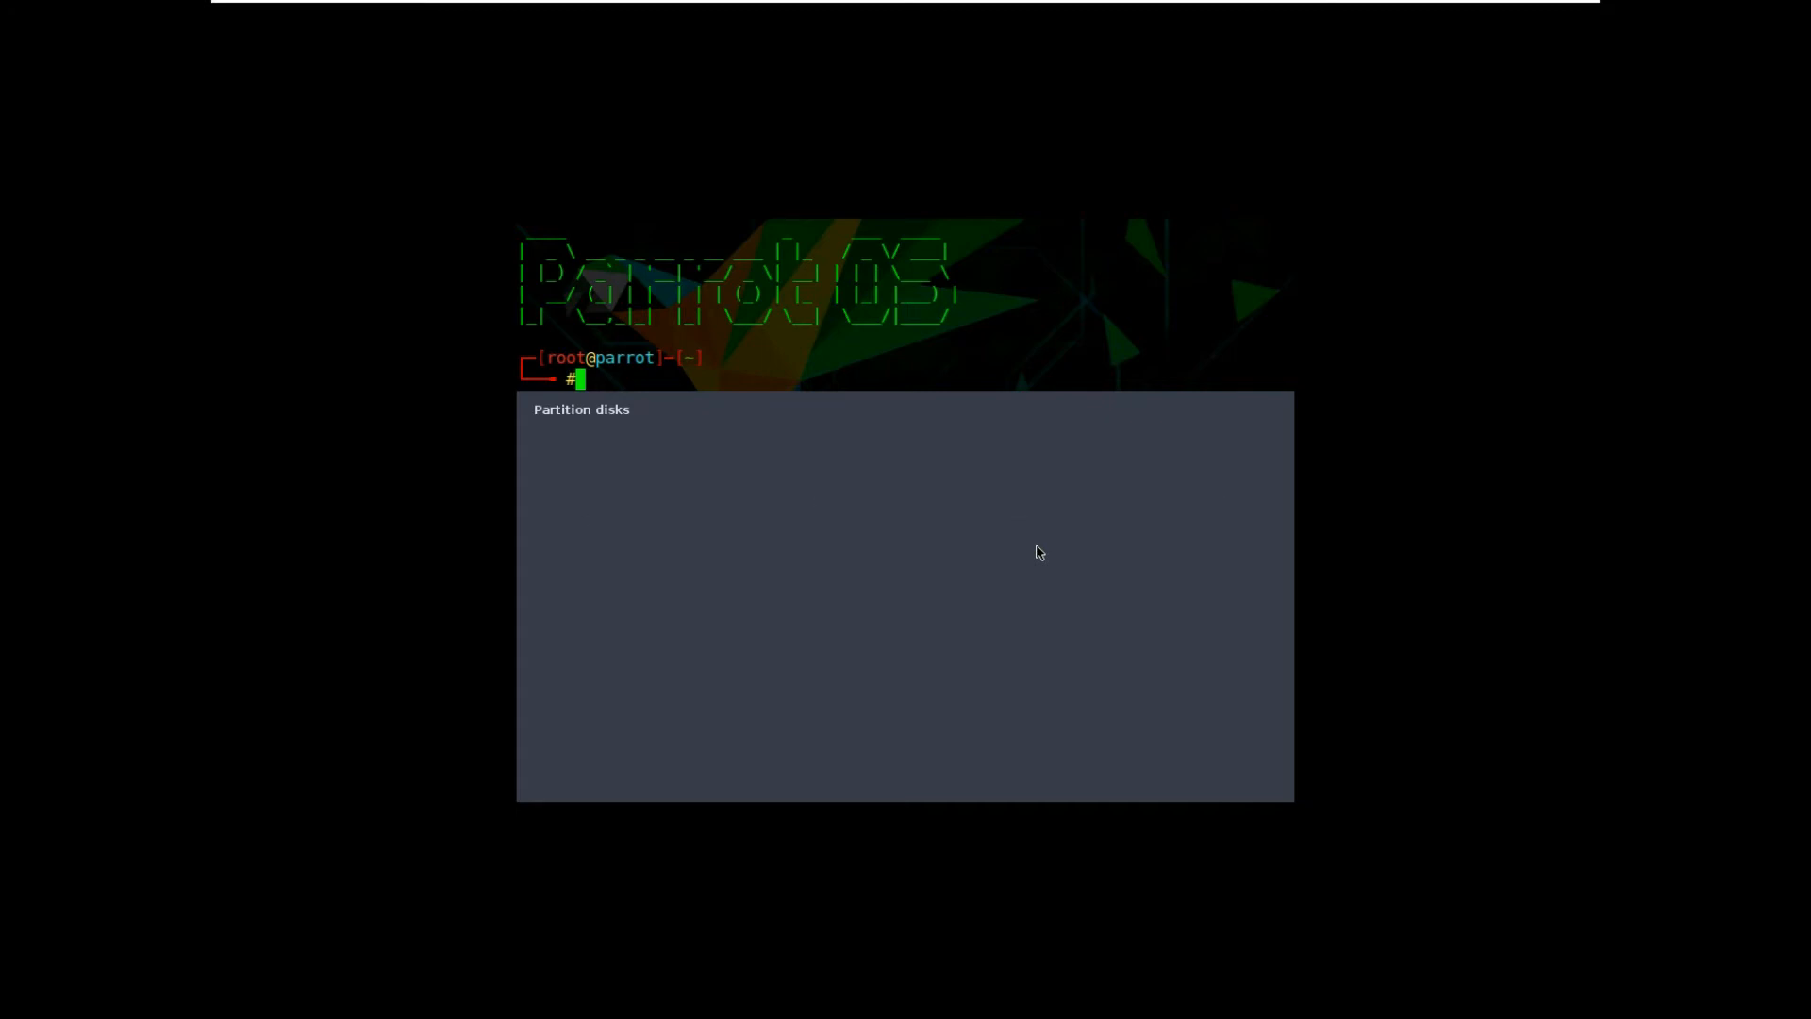
Set up guided partitioning on the SCSI3 (sda) VMware virtual disk with all files in one partition.
{"action": "key", "text": "Return"}
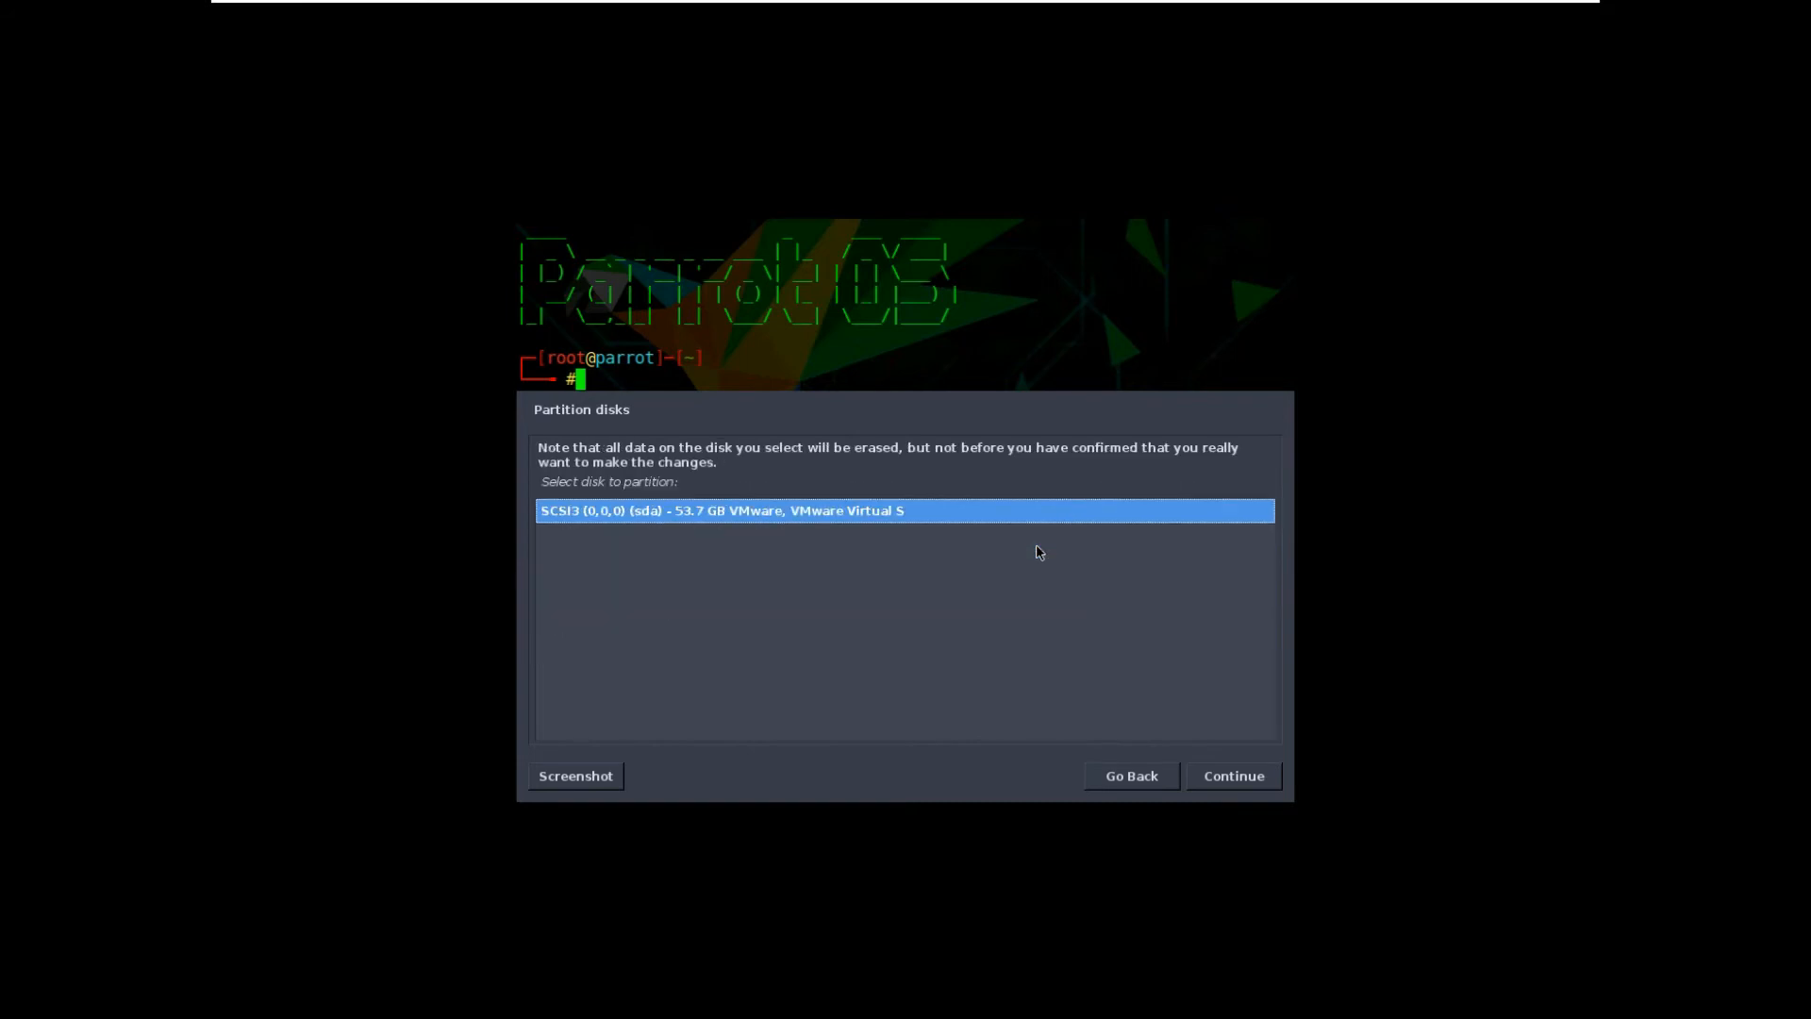
{"action": "key", "text": "Return"}
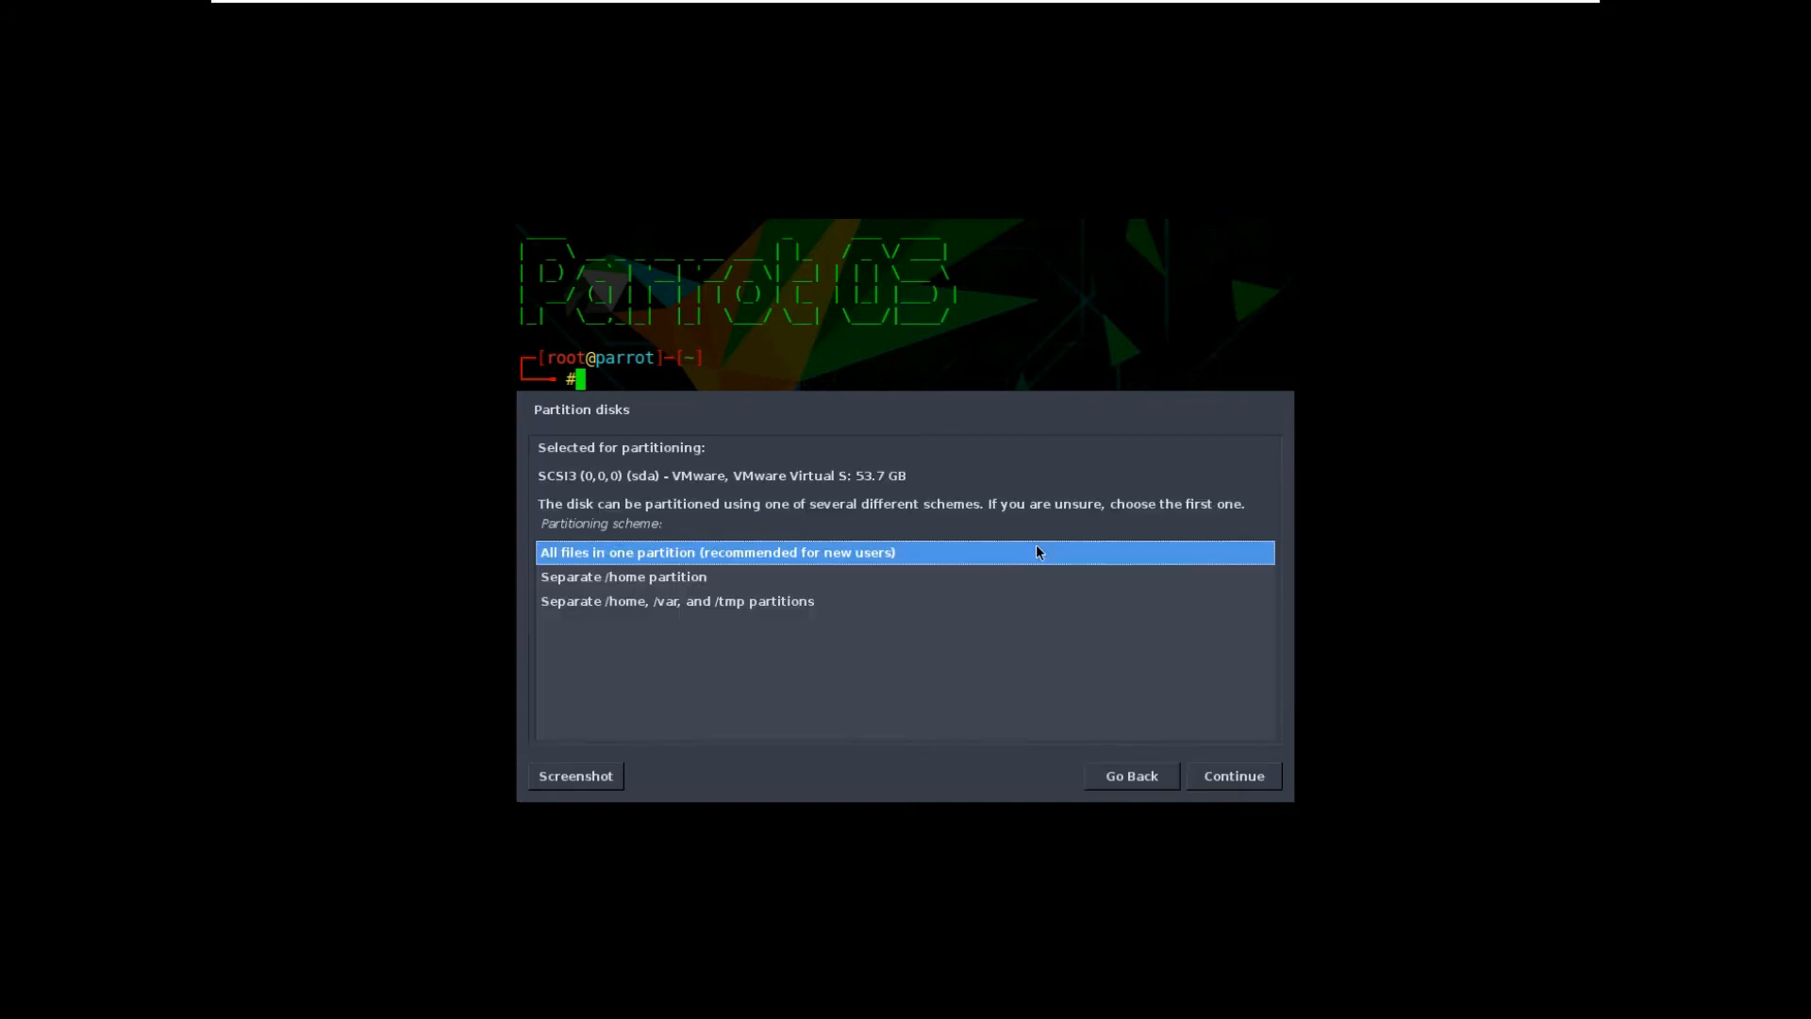
{"action": "key", "text": "Return"}
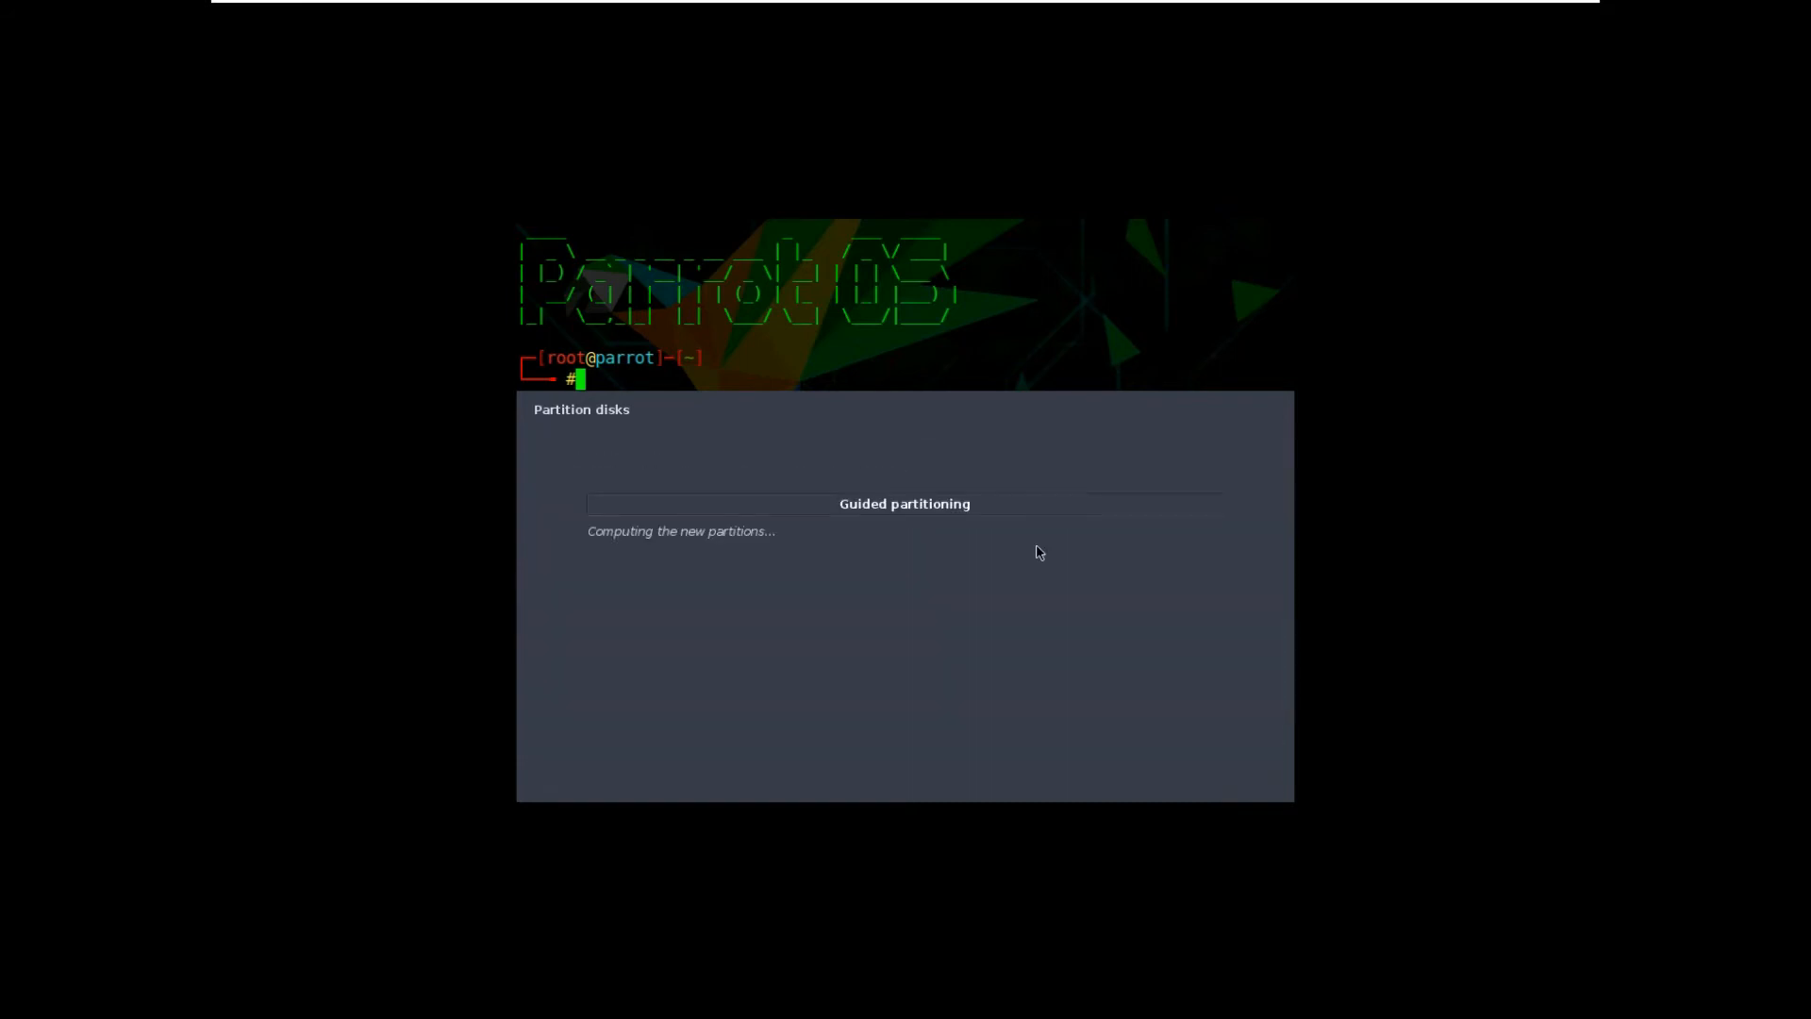
Accept the proposed partition layout by choosing "Finish partitioning and write changes to disk".
{"action": "key", "text": "Up"}
{"action": "key", "text": "Up"}
{"action": "key", "text": "Up"}
{"action": "key", "text": "Up"}
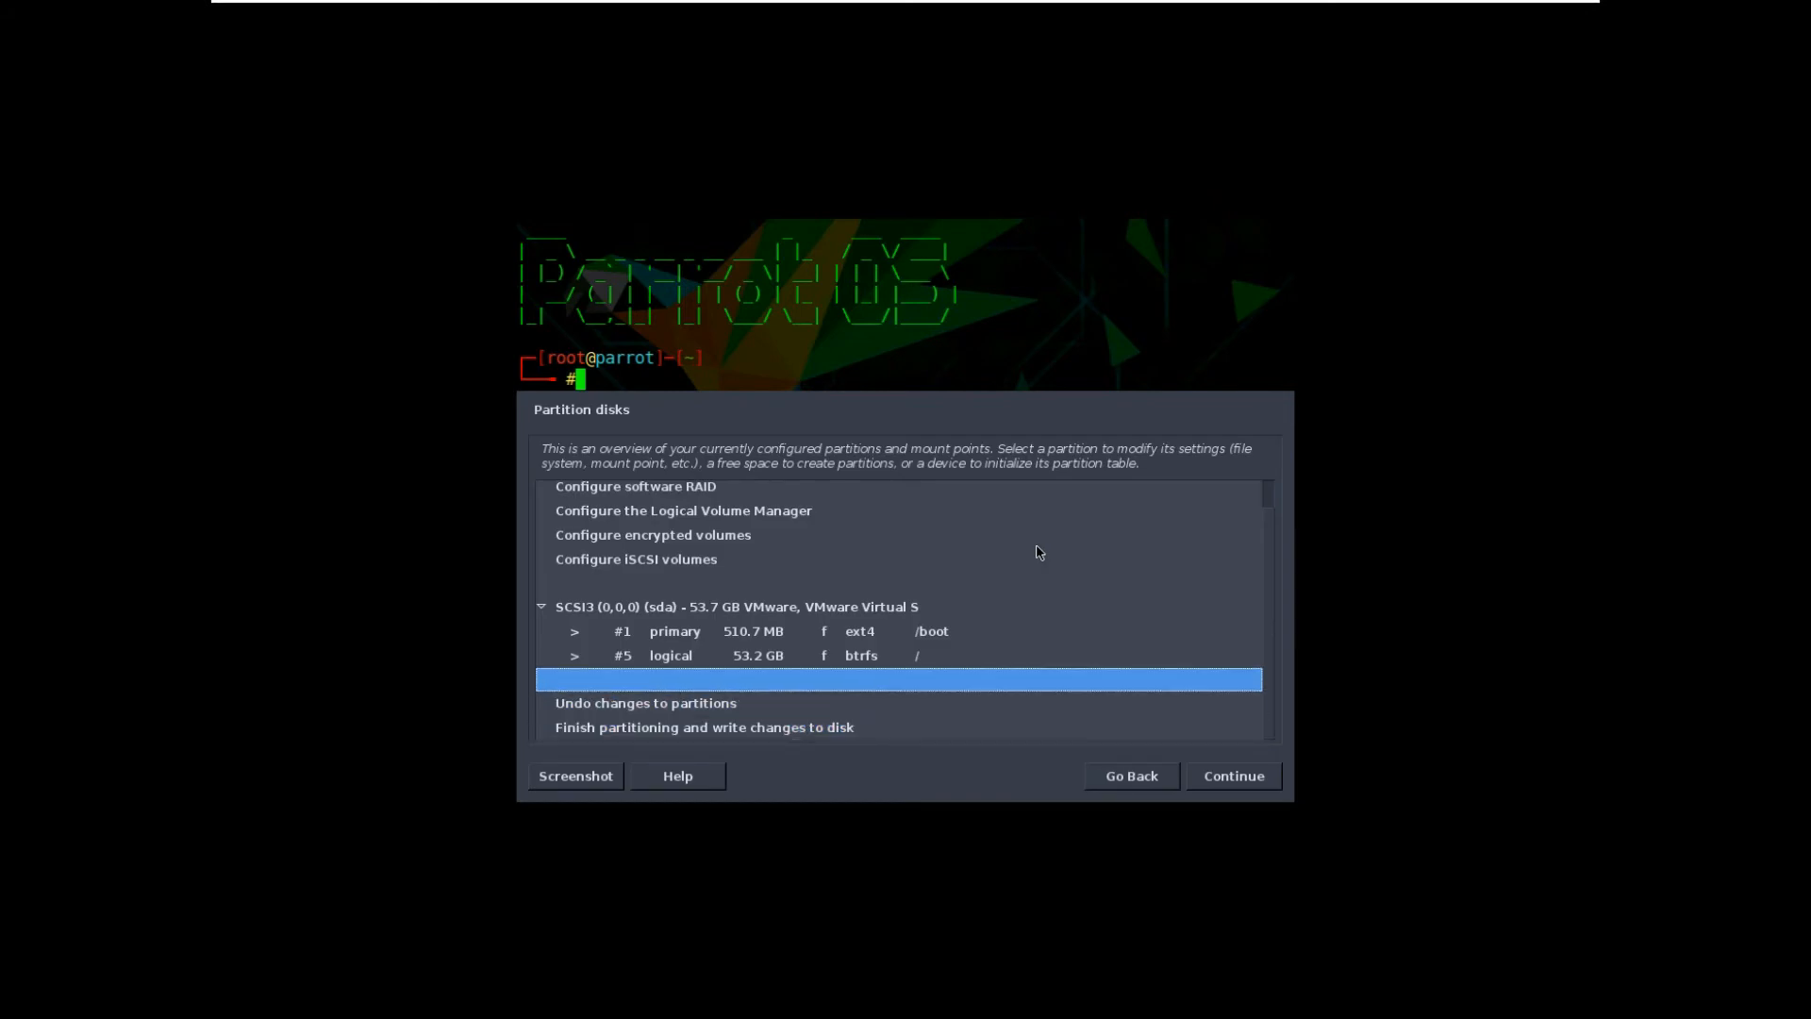
{"action": "key", "text": "Down"}
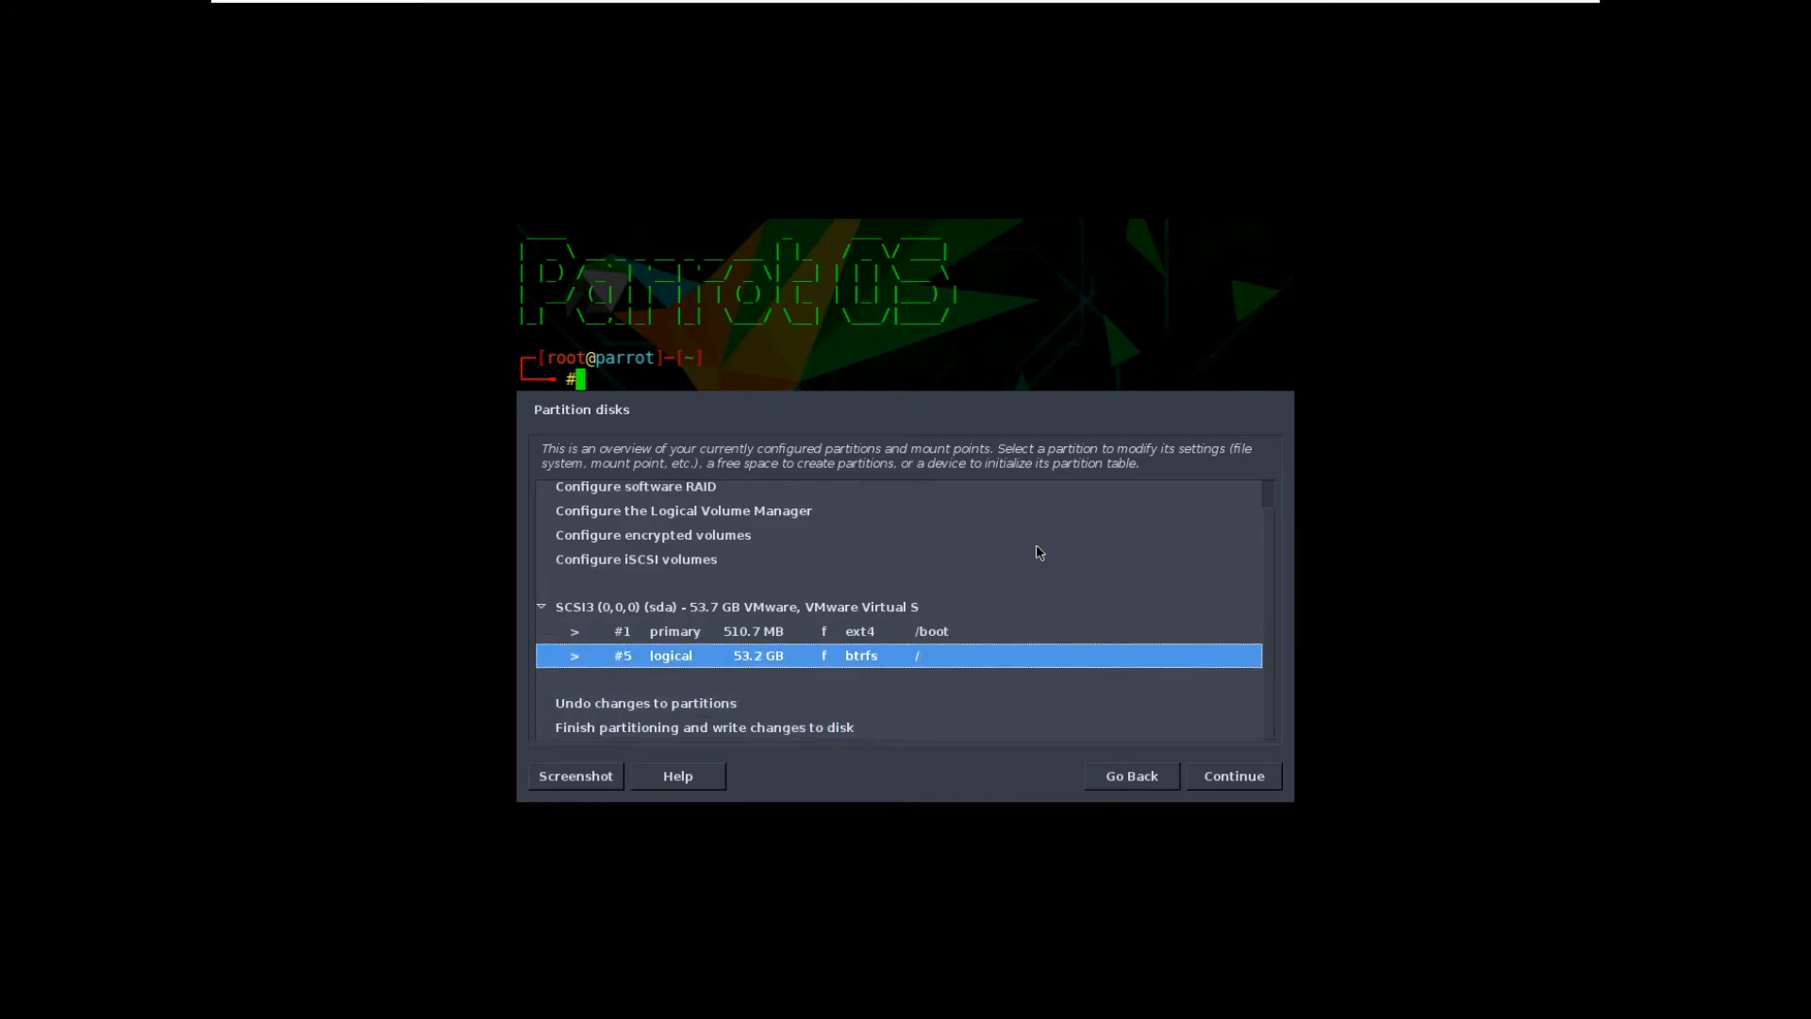
{"action": "key", "text": "Down"}
{"action": "key", "text": "Down"}
{"action": "key", "text": "Down"}
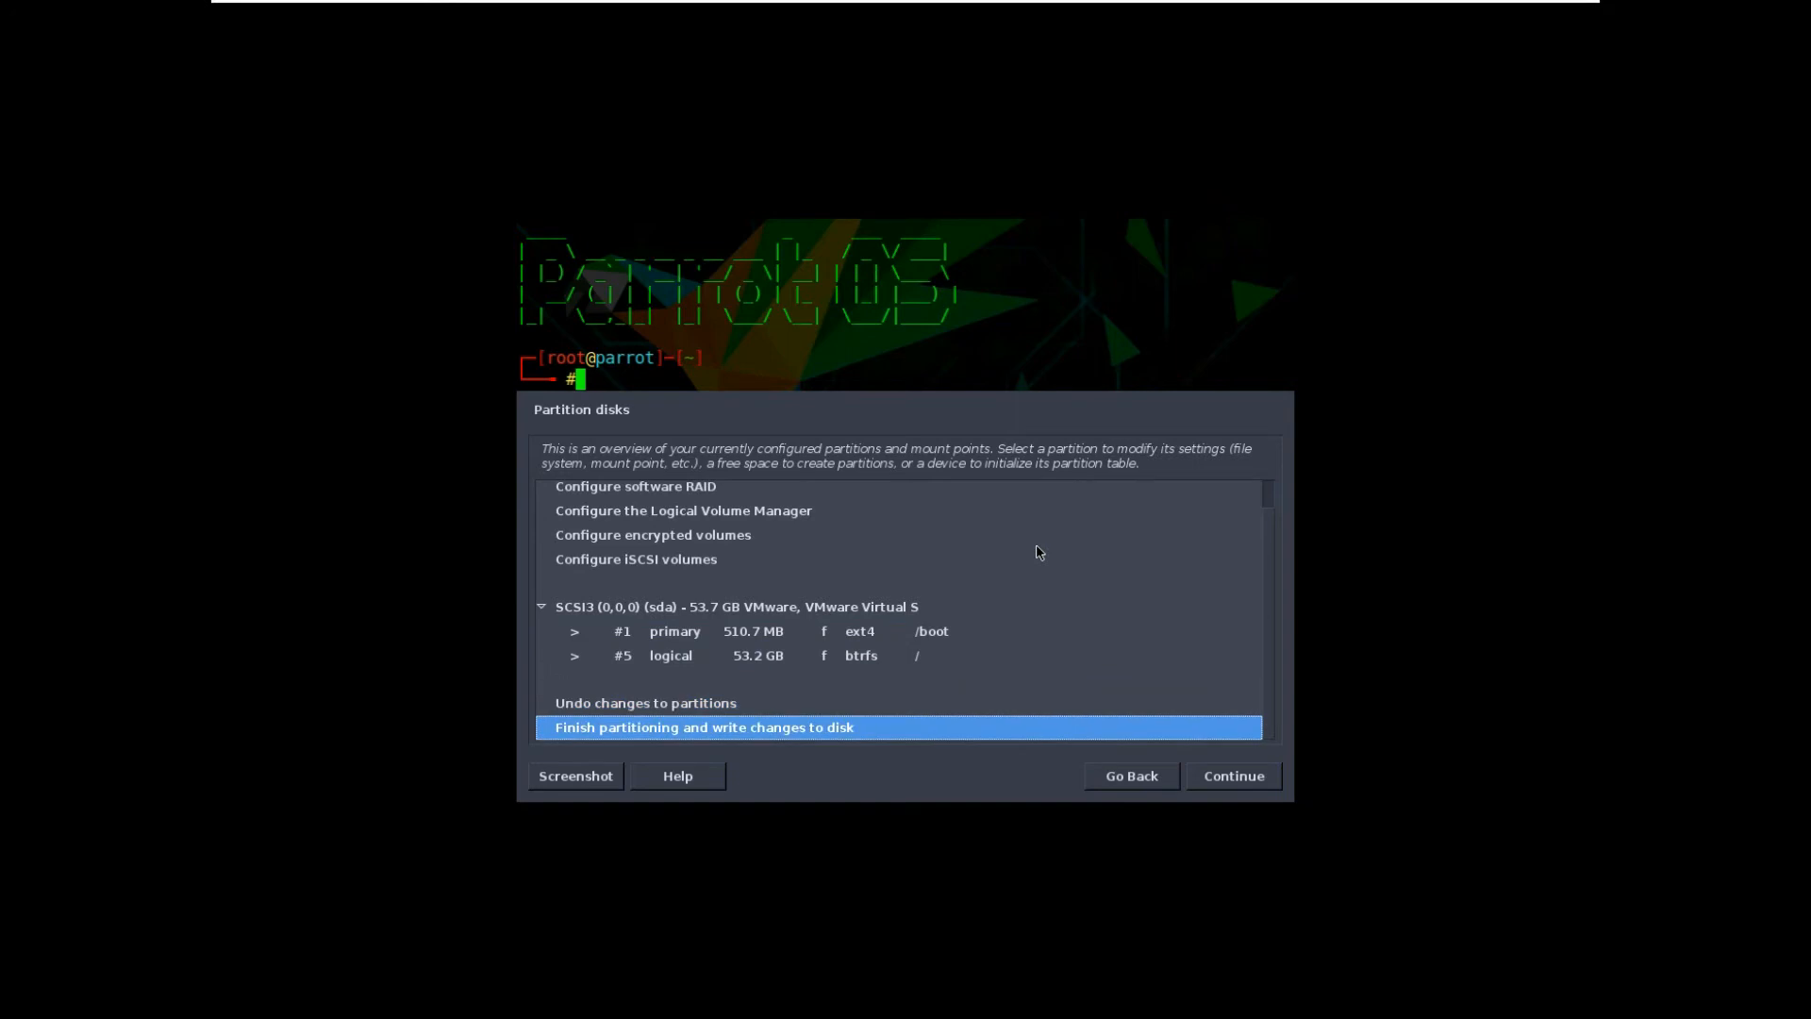
{"action": "key", "text": "Return"}
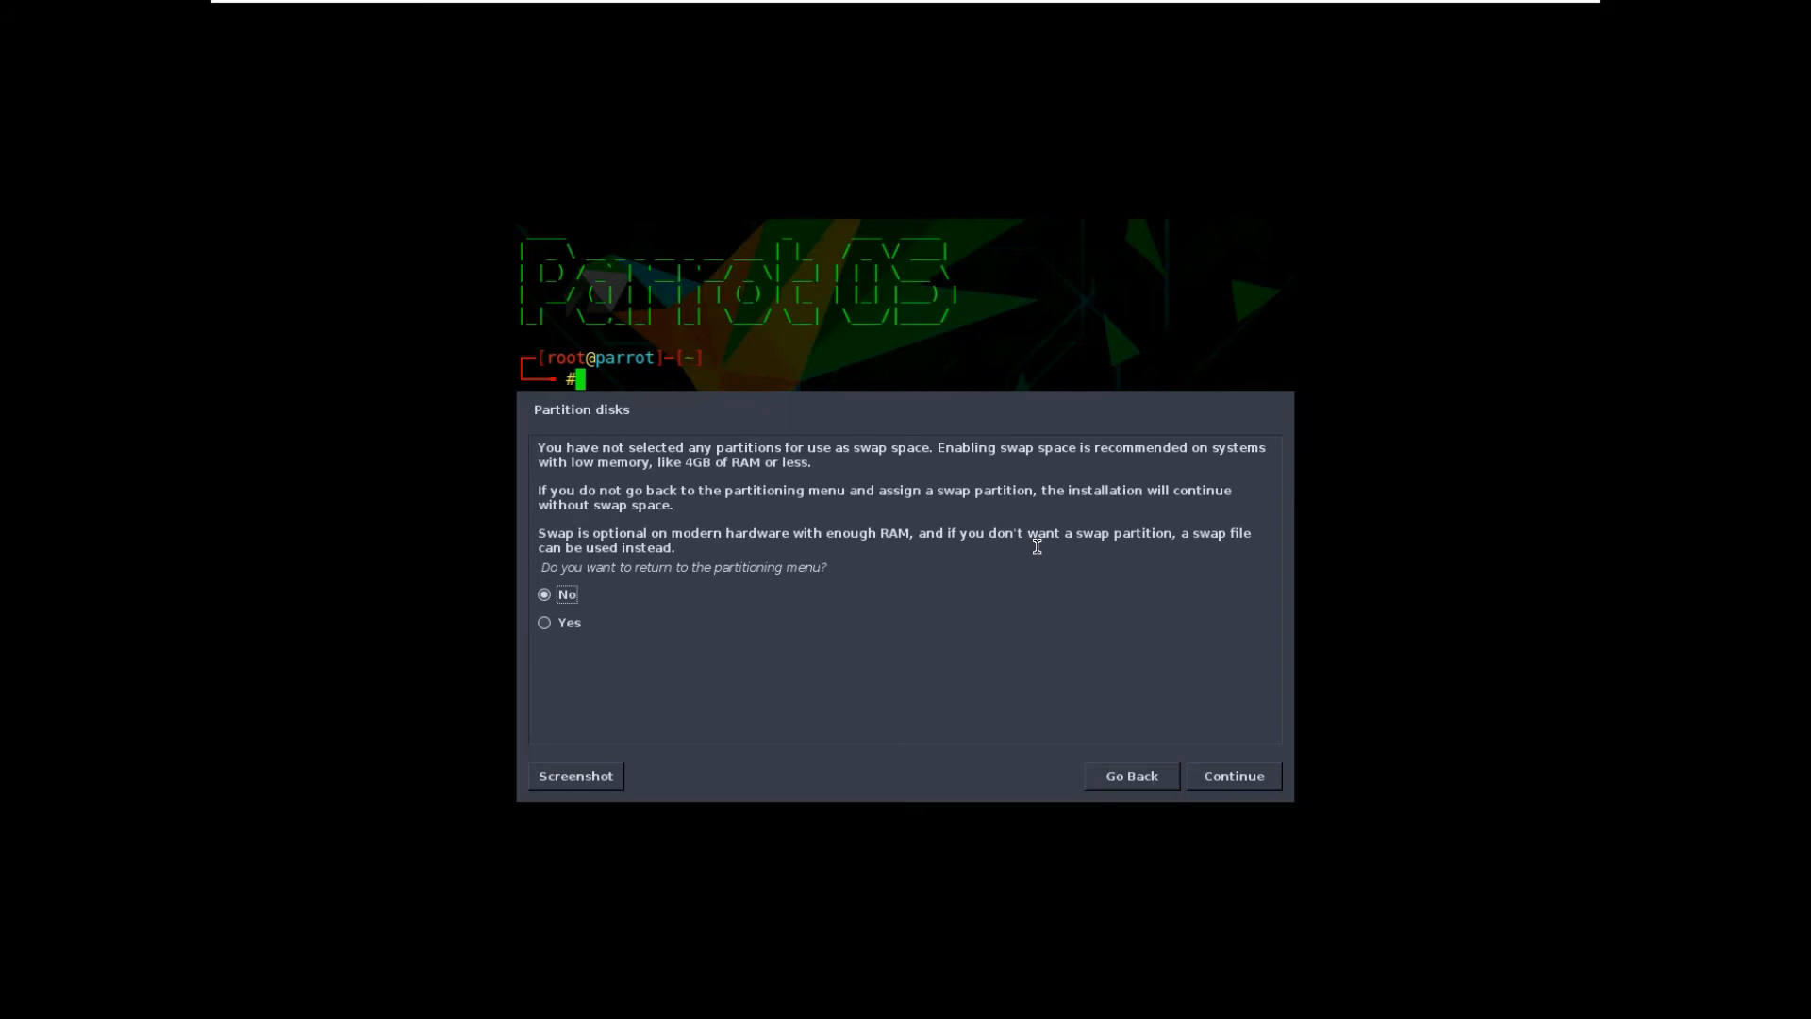
Decline returning to the partitioning menu for swap space and confirm with Yes that the changes be written to the disks.
{"action": "key", "text": "Down"}
{"action": "key", "text": "Return"}
{"action": "key", "text": "Down"}
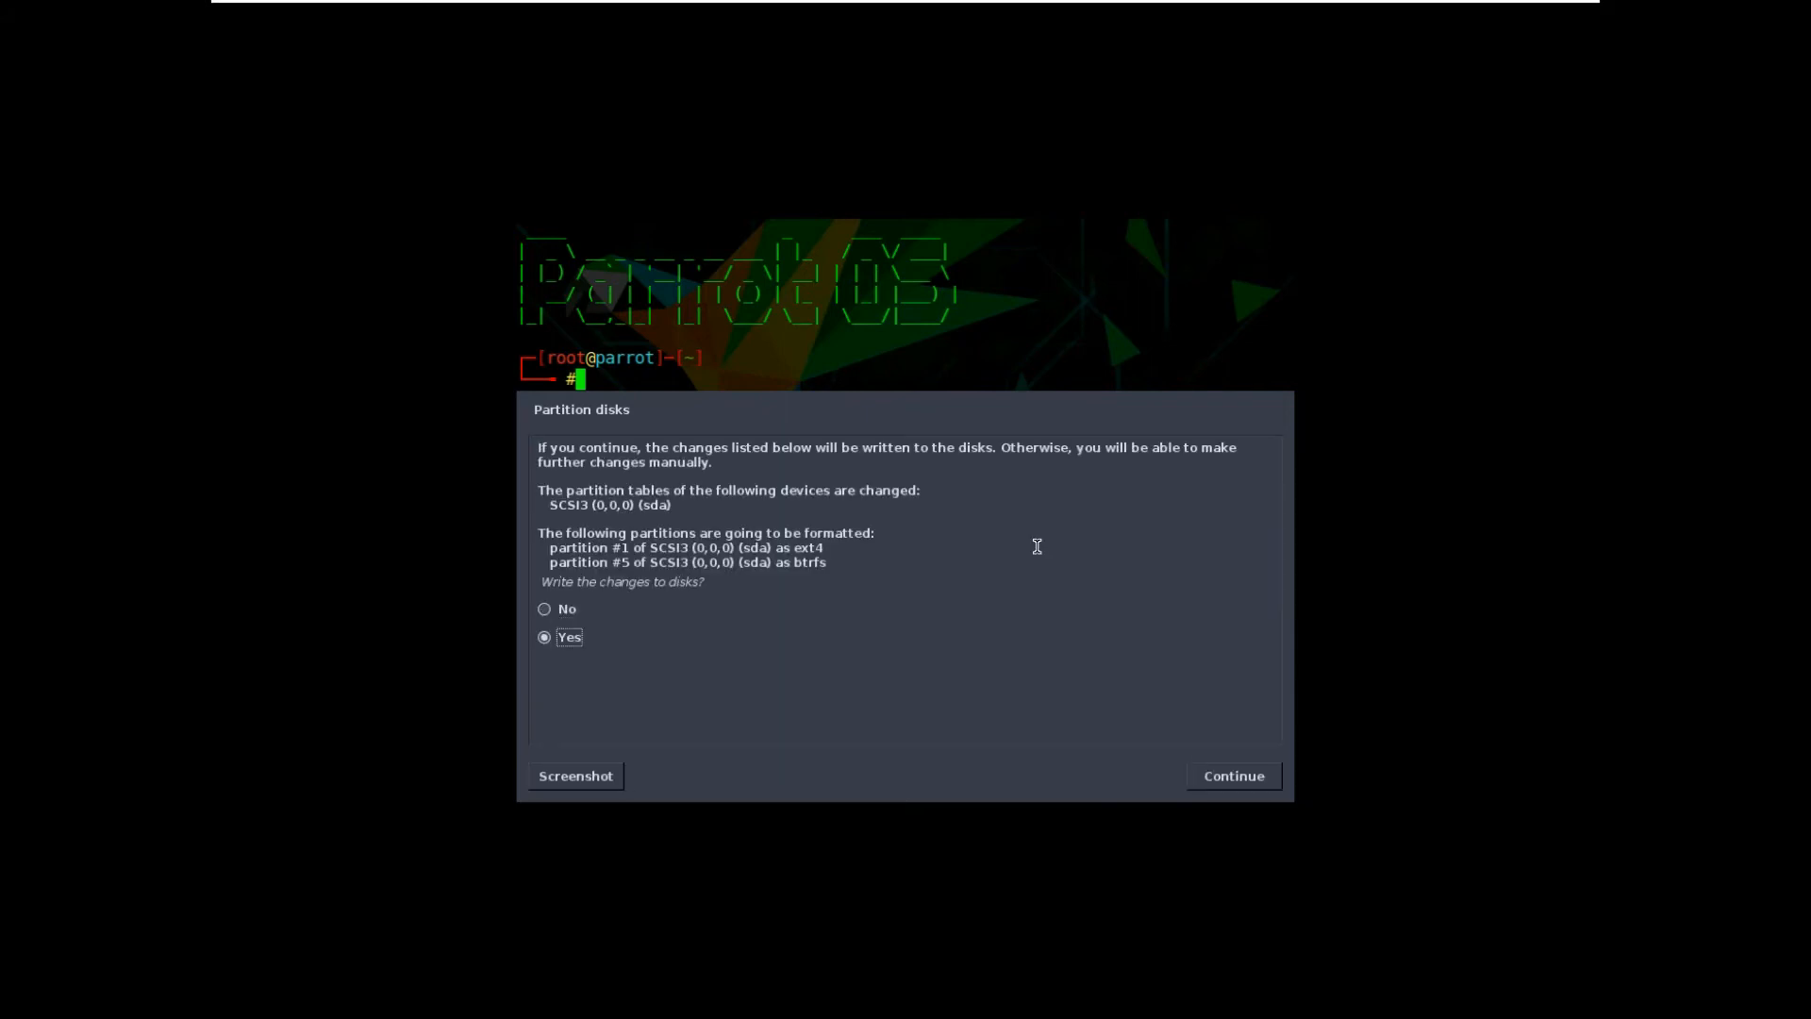
{"action": "key", "text": "Return"}
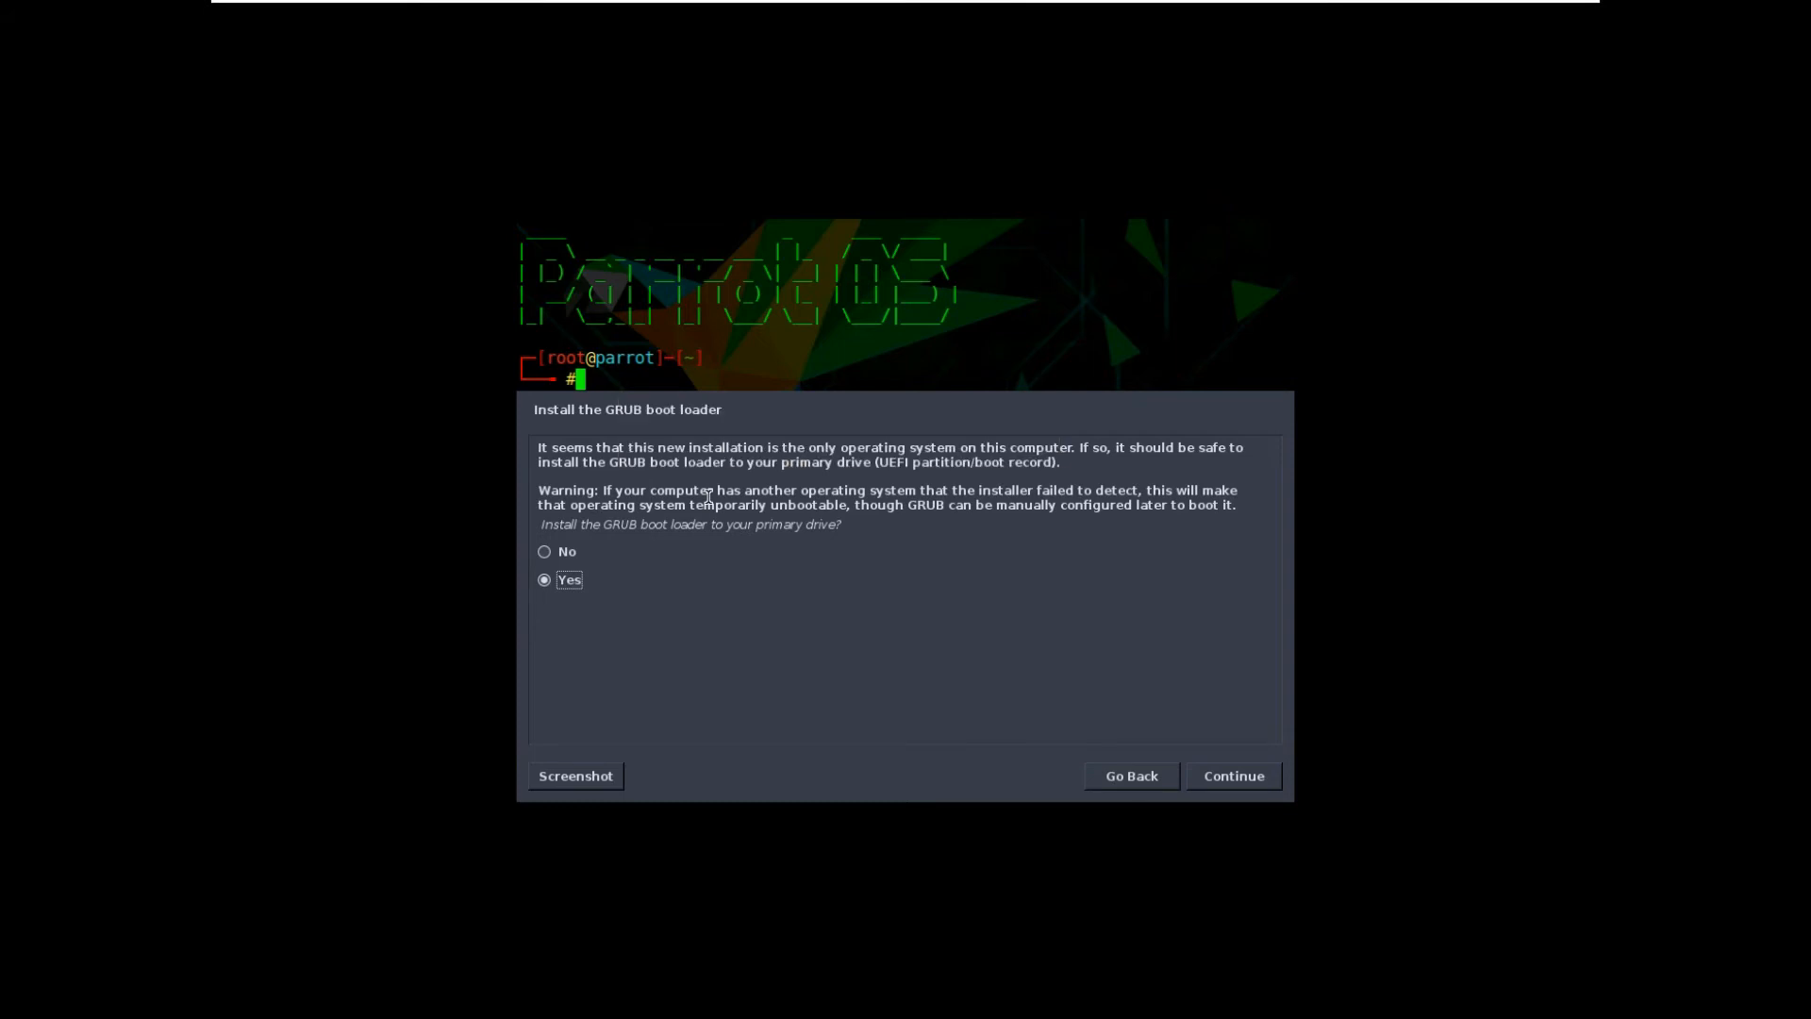
Agree to install the GRUB boot loader on the primary drive and choose /dev/sda as its device.
{"action": "key", "text": "Return"}
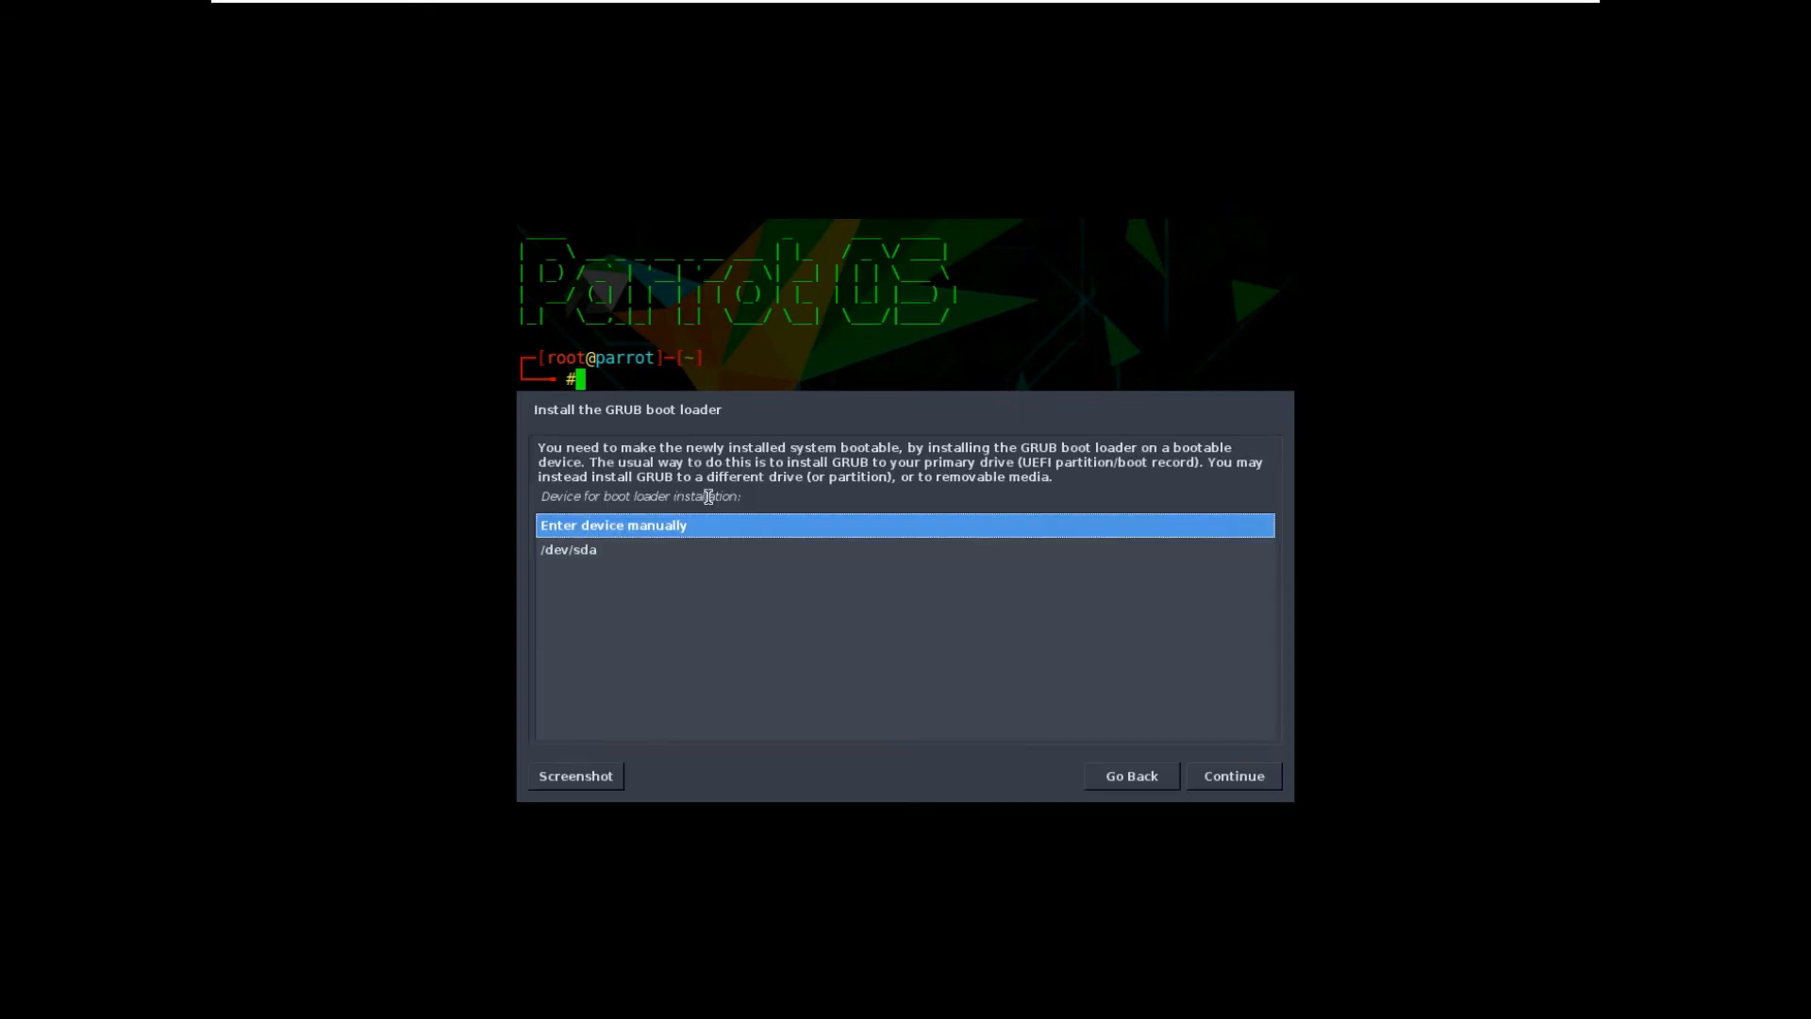
{"action": "key", "text": "Down"}
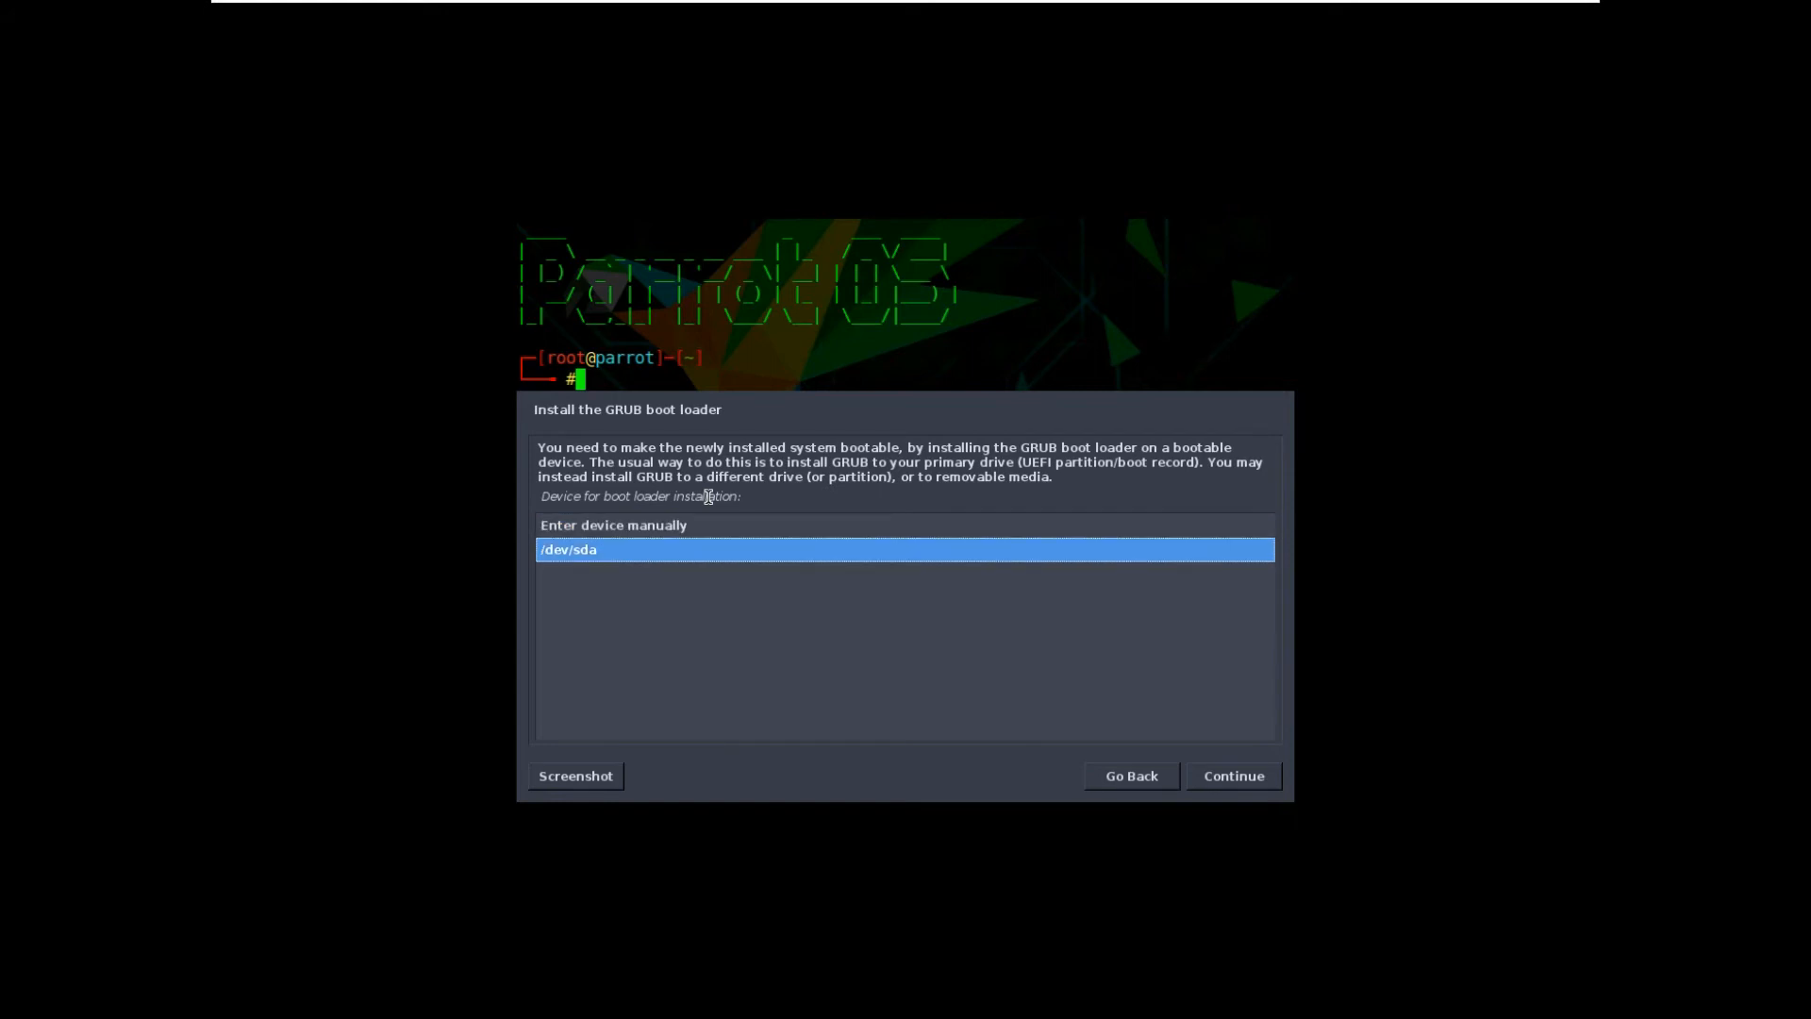
{"action": "key", "text": "Return"}
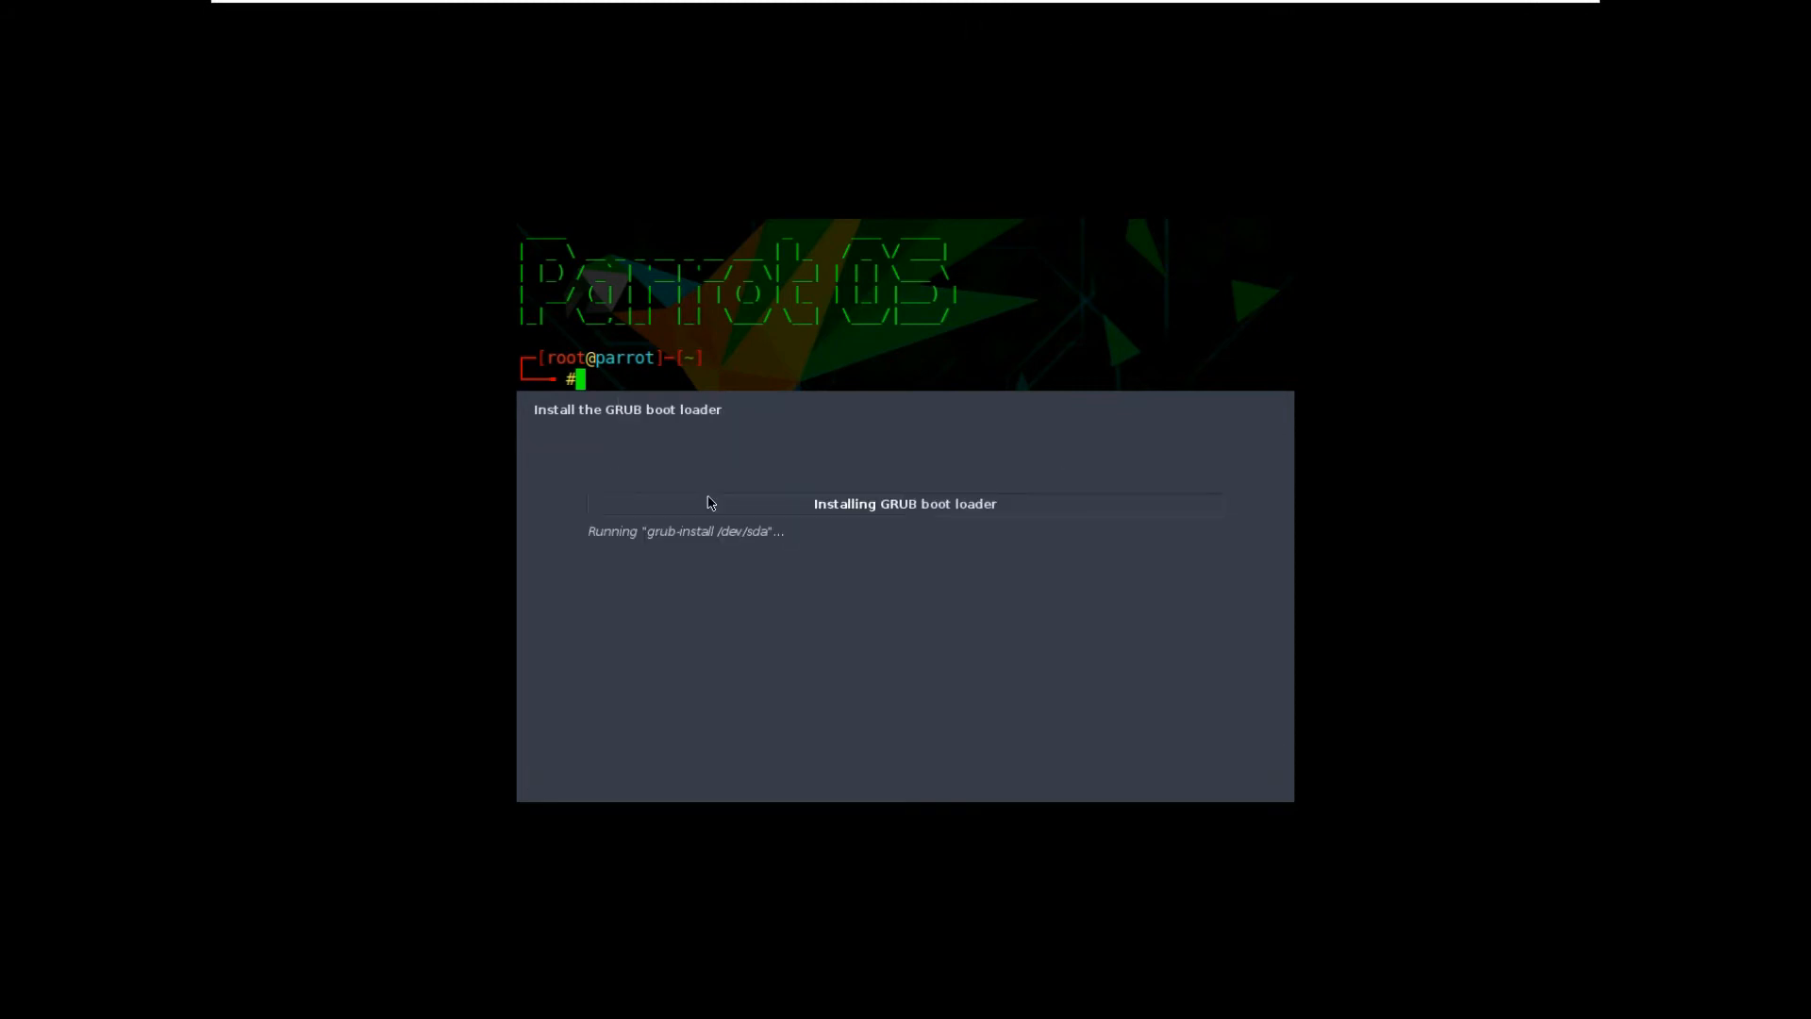
{"action": "key", "text": "Return"}
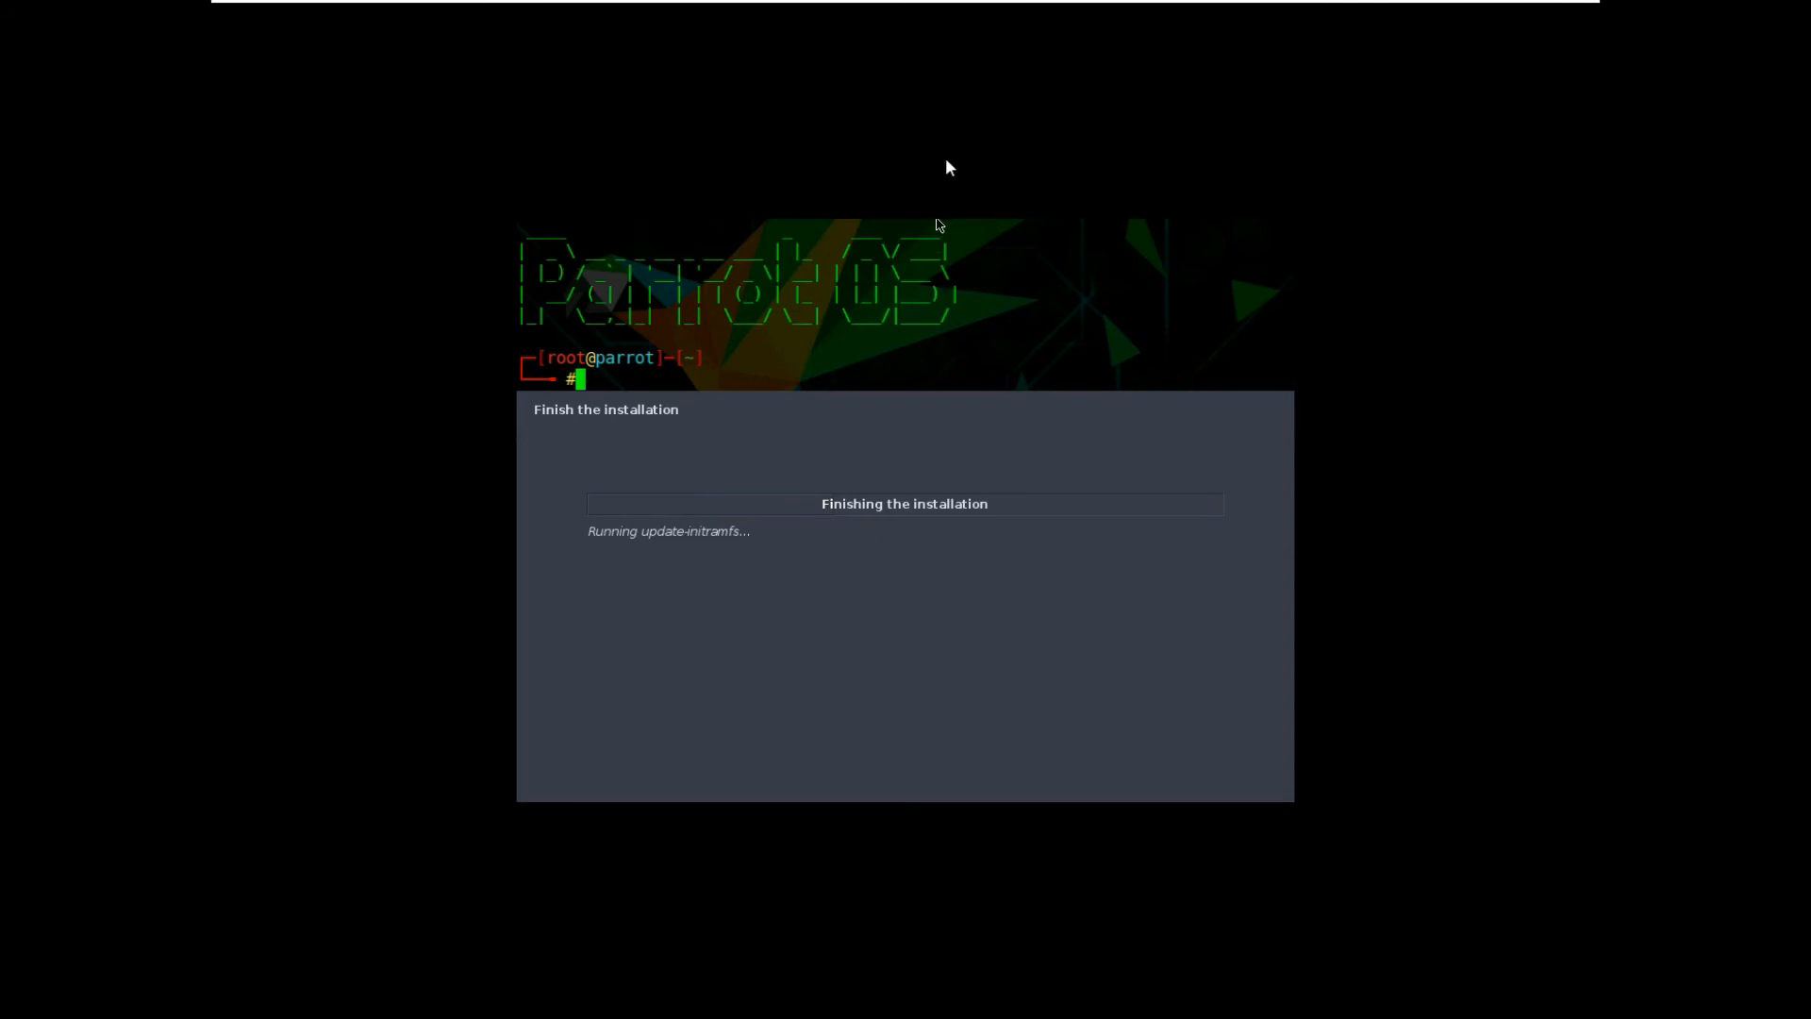
{"action": "mouse_move", "coordinate": [964, 6]}
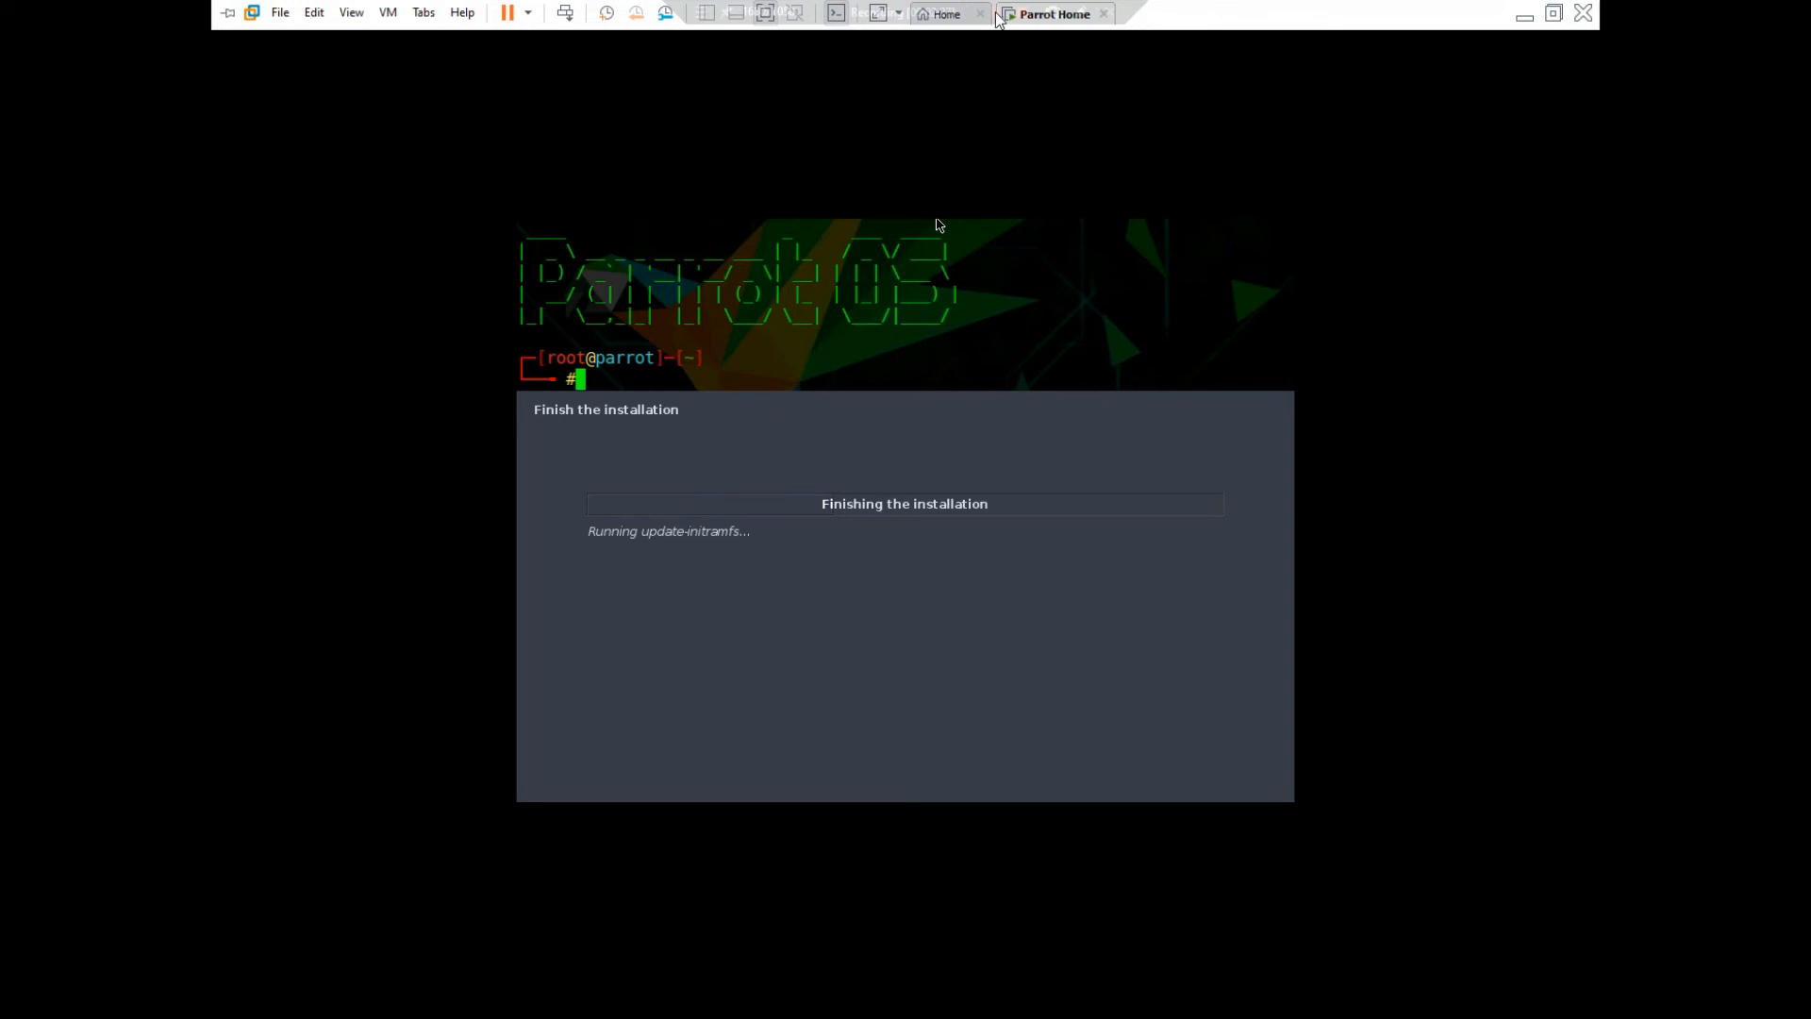
{"action": "left_click", "coordinate": [1554, 14]}
{"action": "left_click", "coordinate": [1447, 1008]}
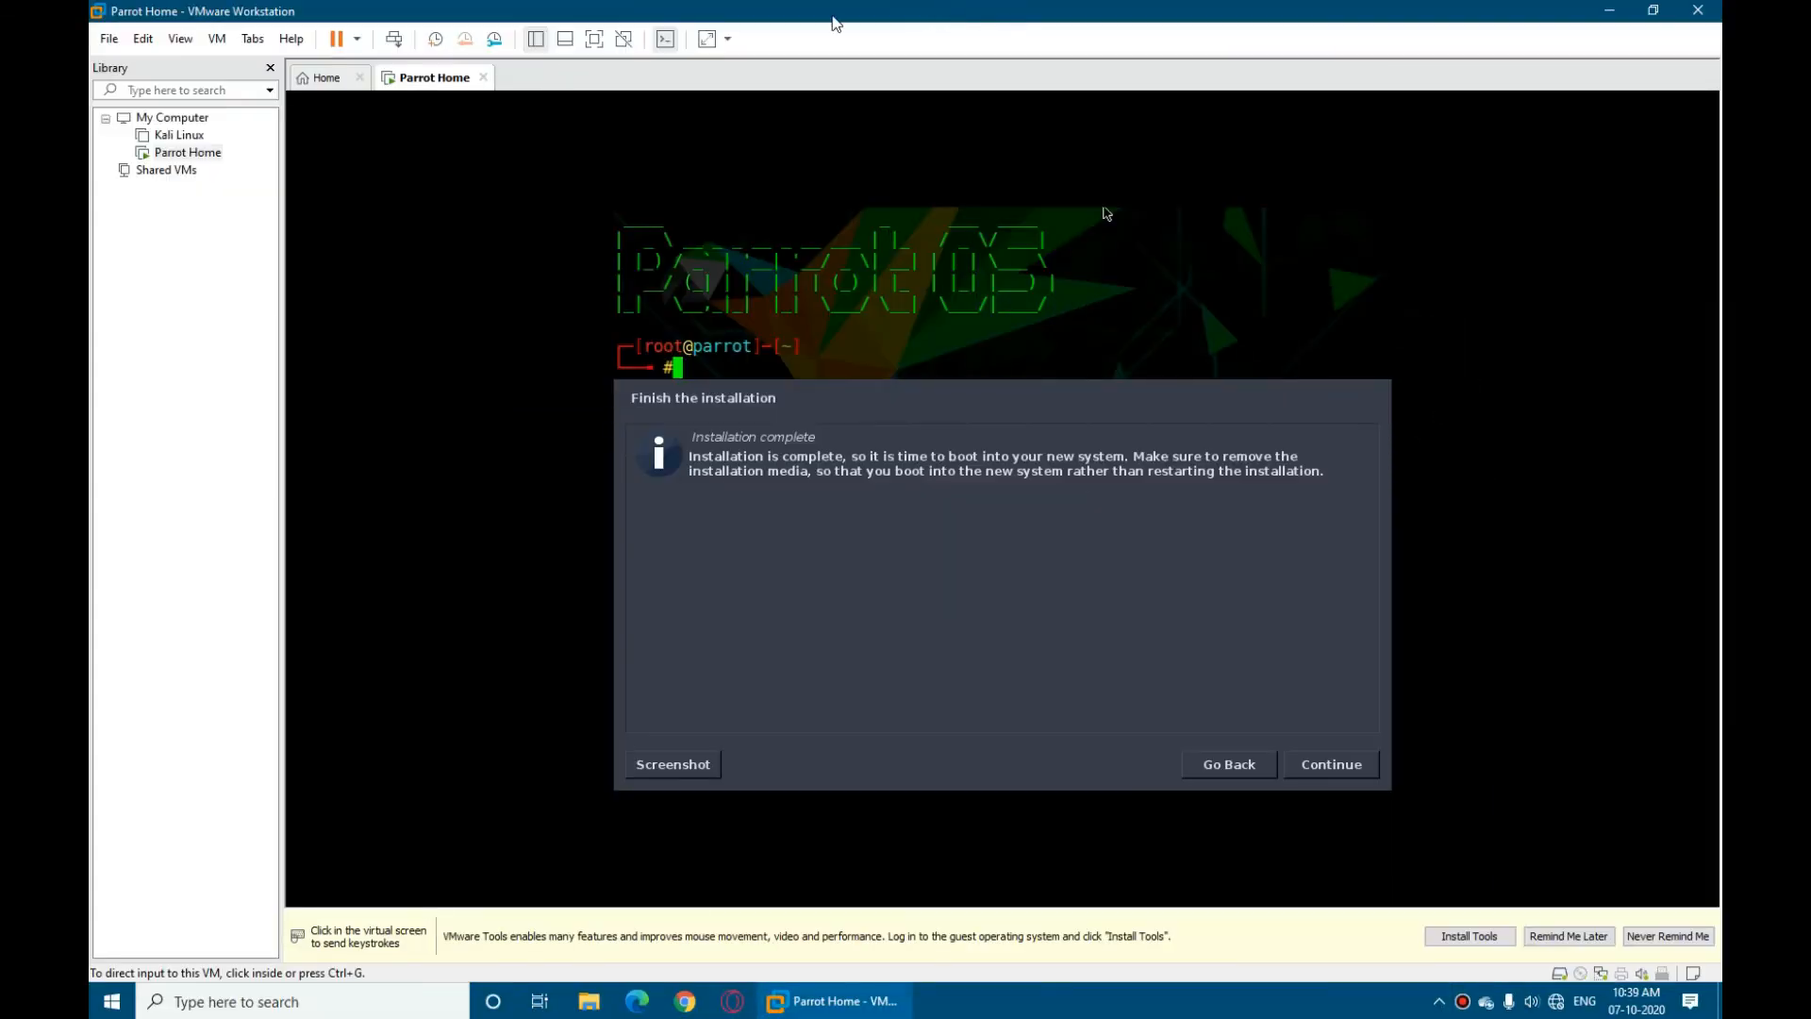
{"action": "left_click", "coordinate": [595, 42]}
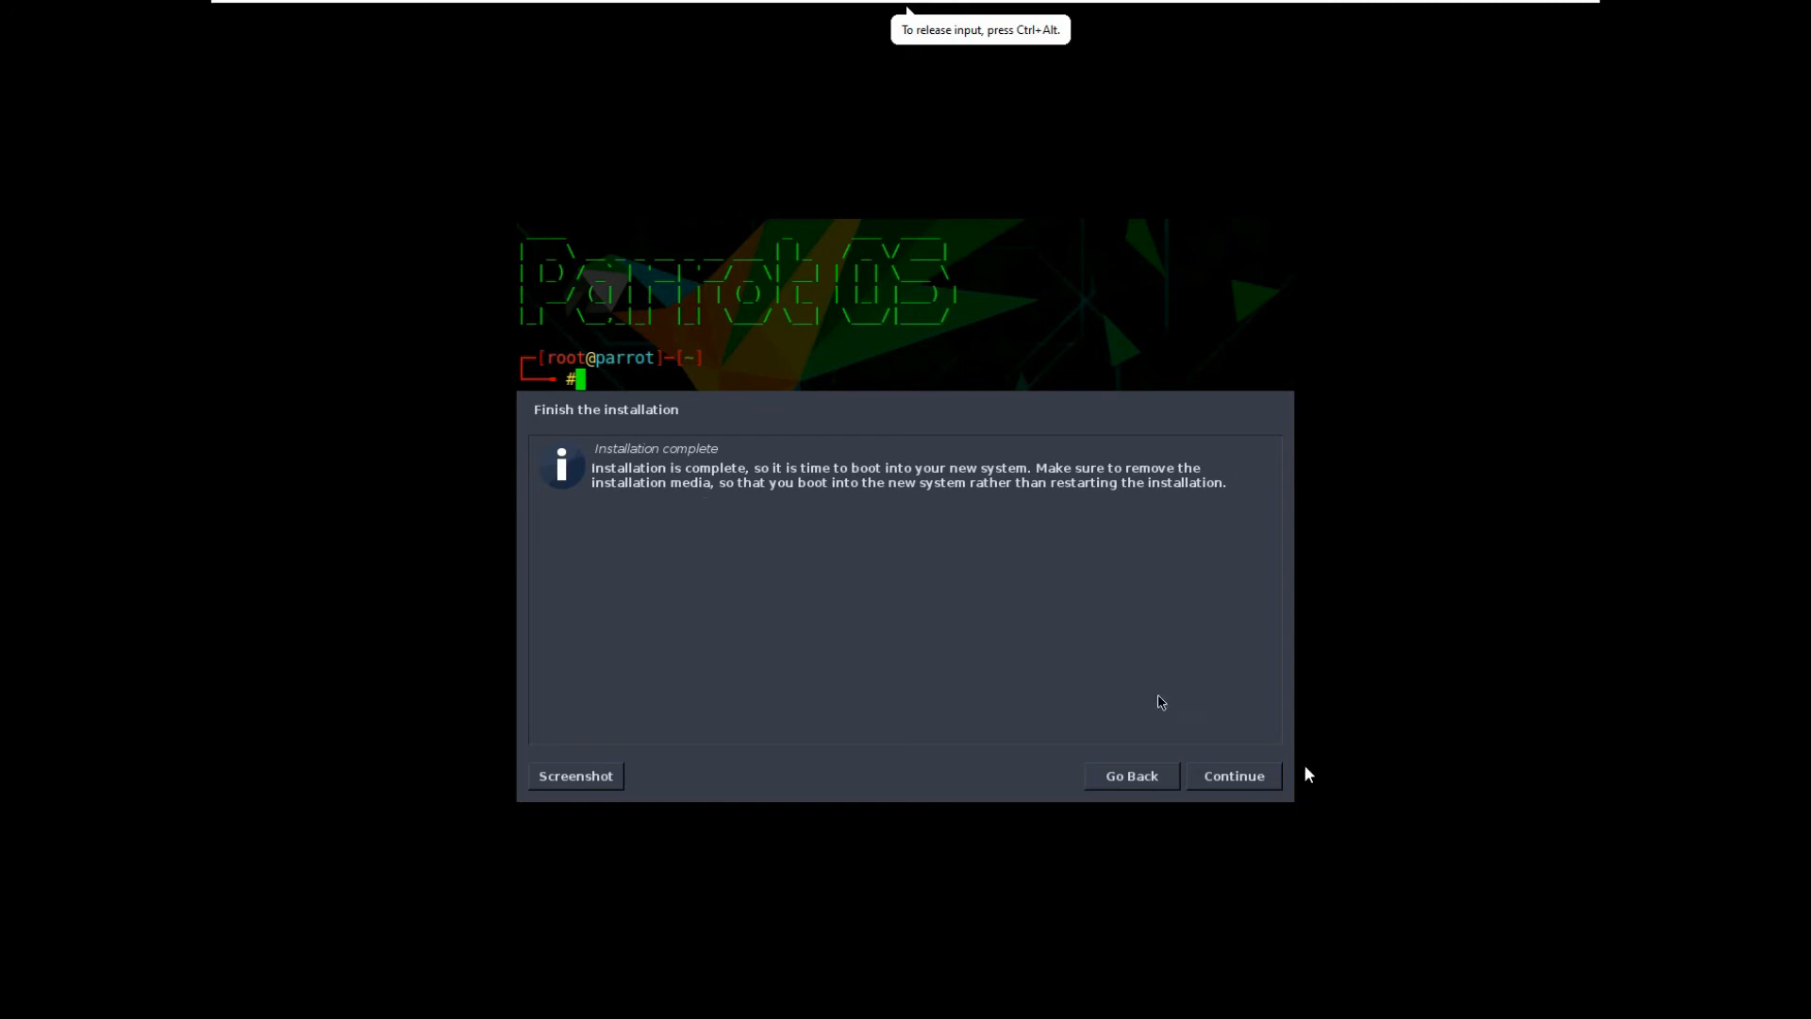
Continue past the installation complete notice so the installer finishes and boots into the new system.
{"action": "left_click", "coordinate": [1234, 775]}
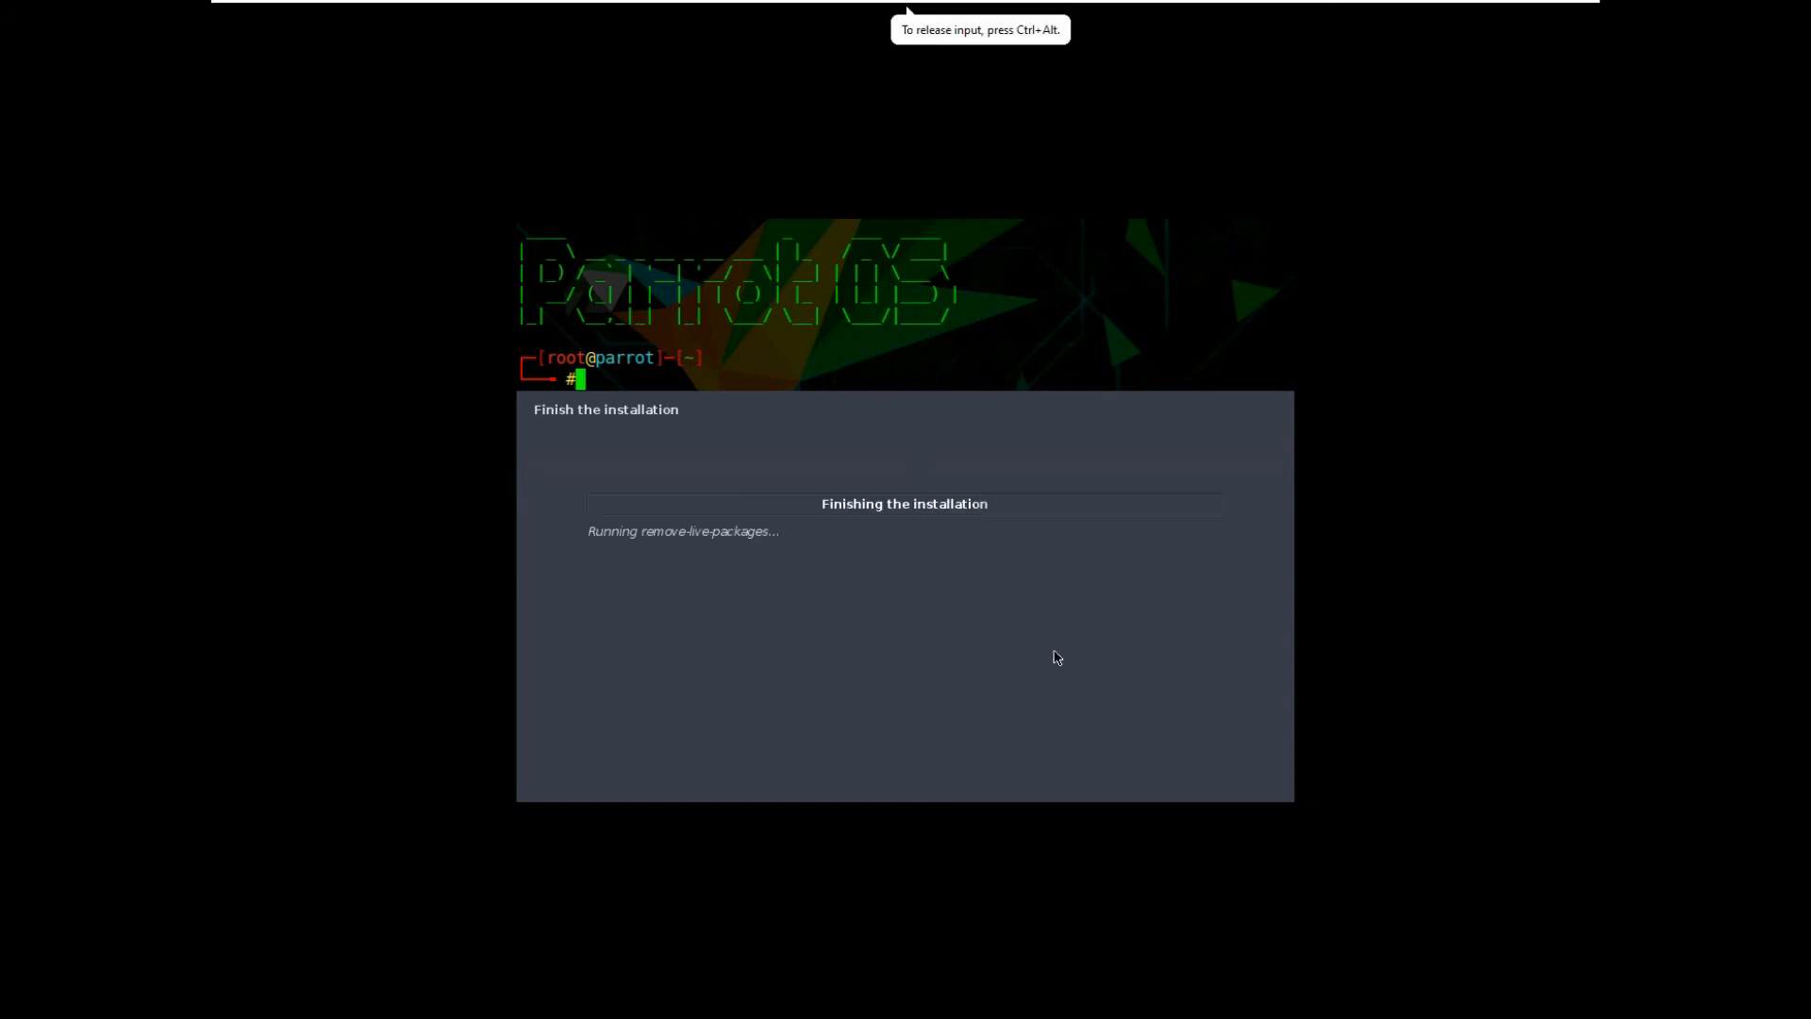